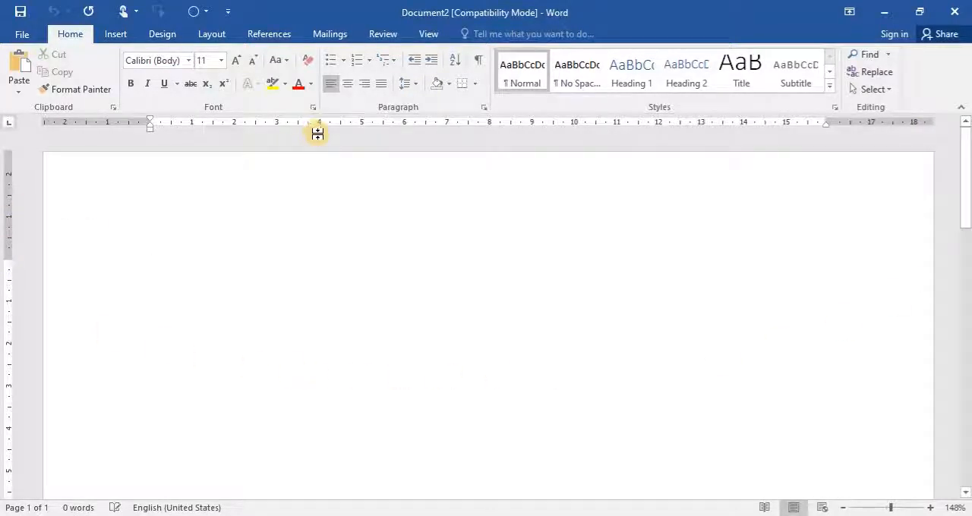
# - Compare the whole-page and 100% zoom views, and fit the document to page width
pyautogui.click(435, 34)
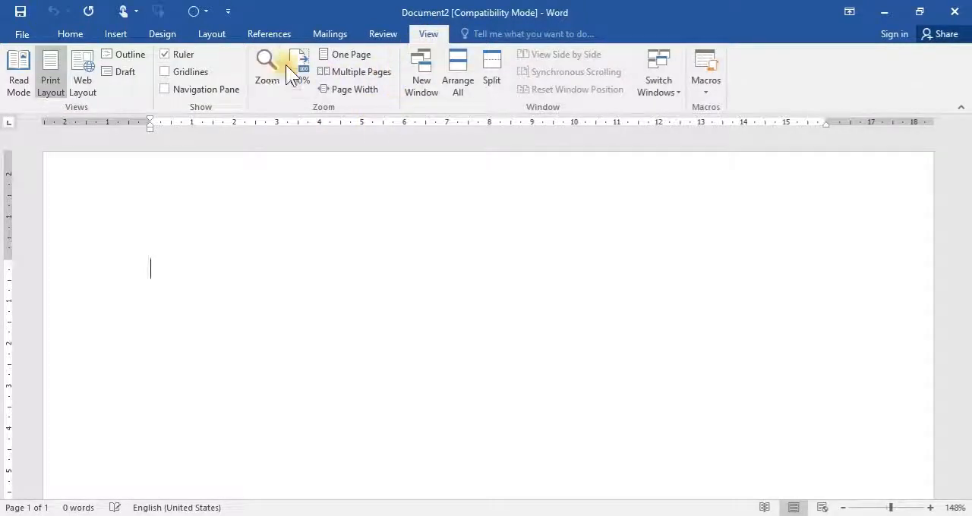
pyautogui.click(353, 57)
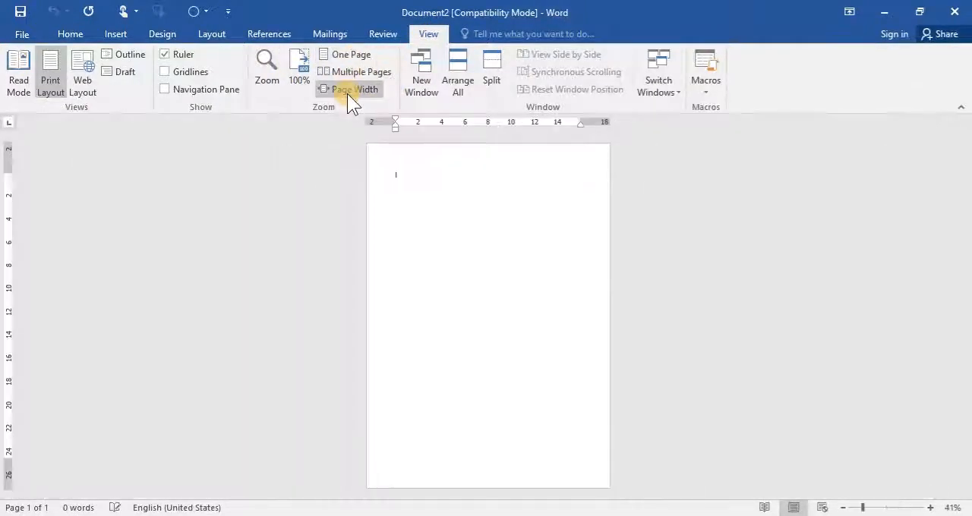
pyautogui.click(298, 70)
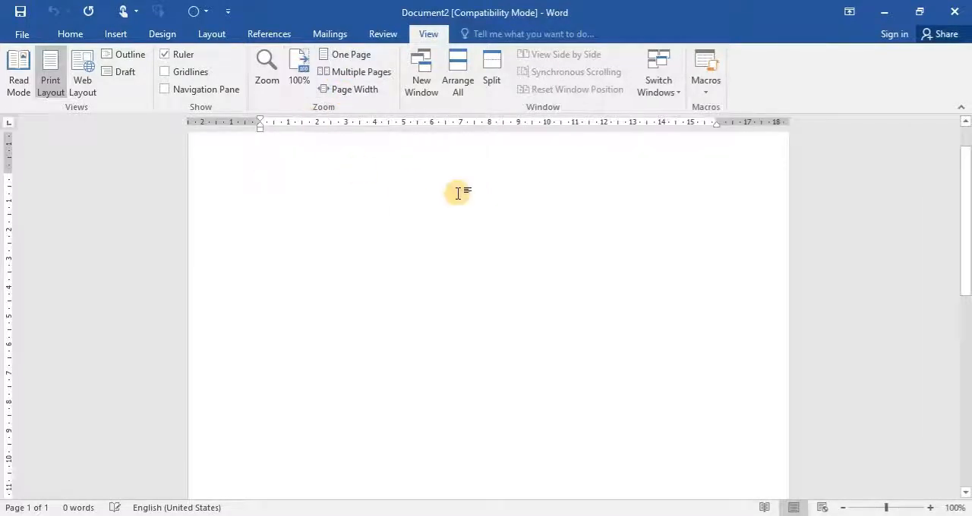
pyautogui.click(333, 92)
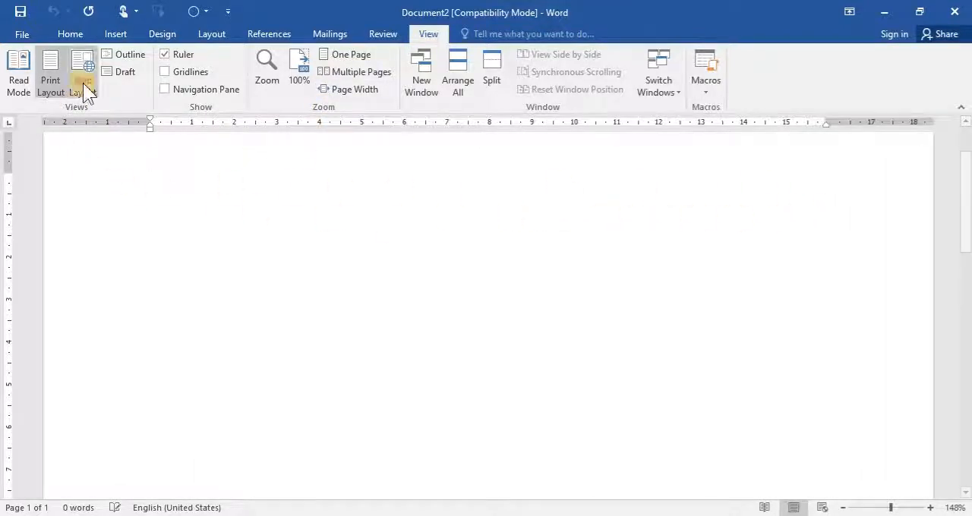
# - Set the document's paper size to A4 (210 x 297 mm) and its orientation to Portrait
pyautogui.click(207, 31)
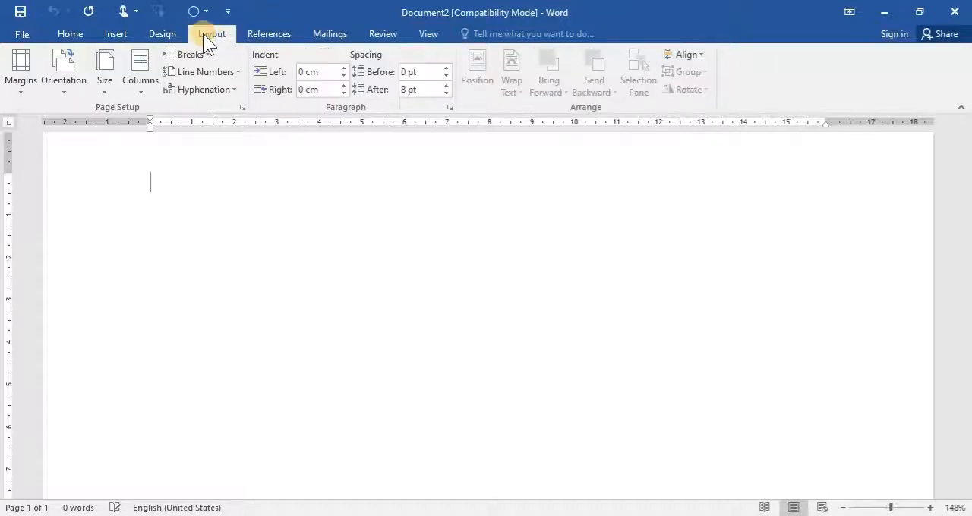
pyautogui.click(106, 86)
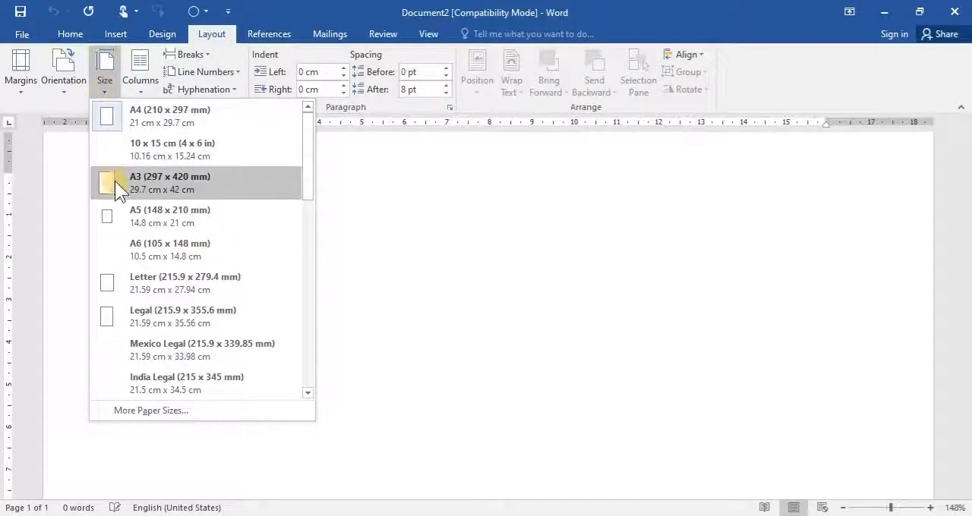
pyautogui.click(199, 110)
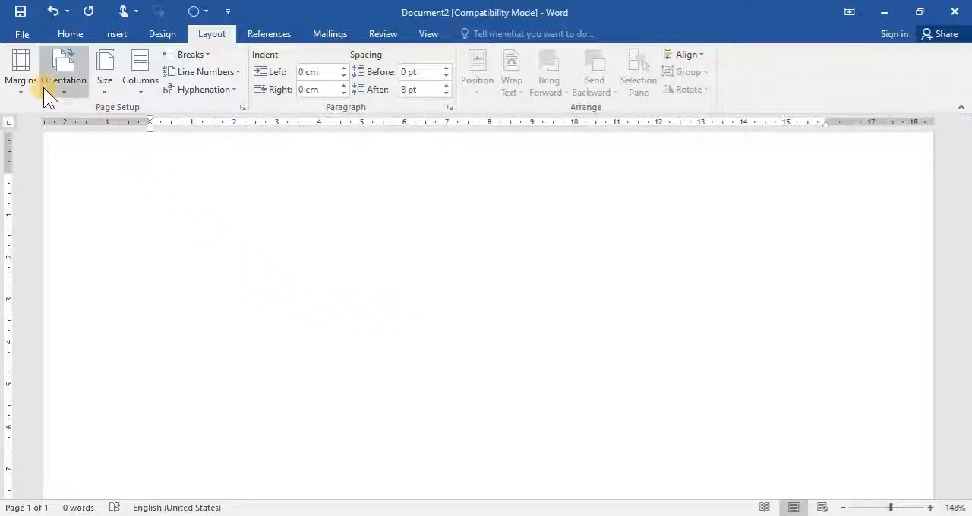
pyautogui.click(67, 86)
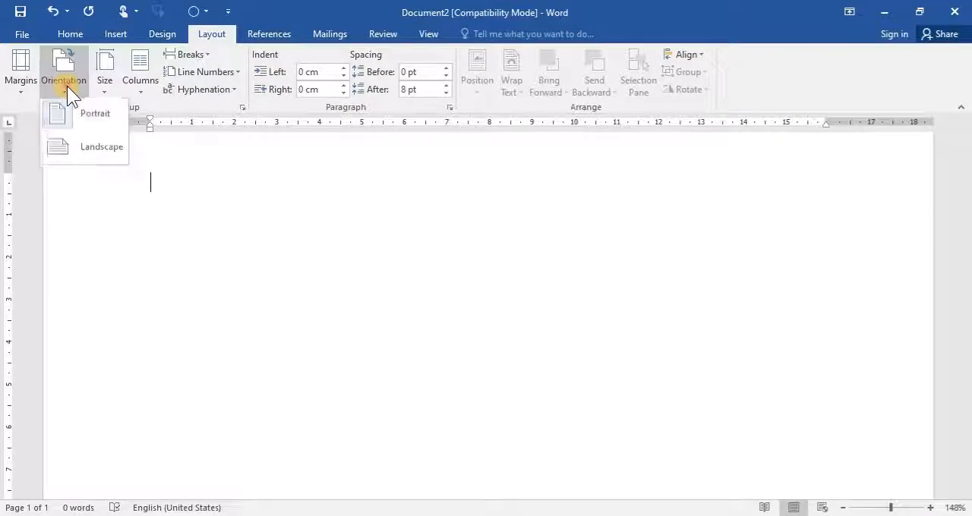
pyautogui.click(59, 124)
pyautogui.click(17, 89)
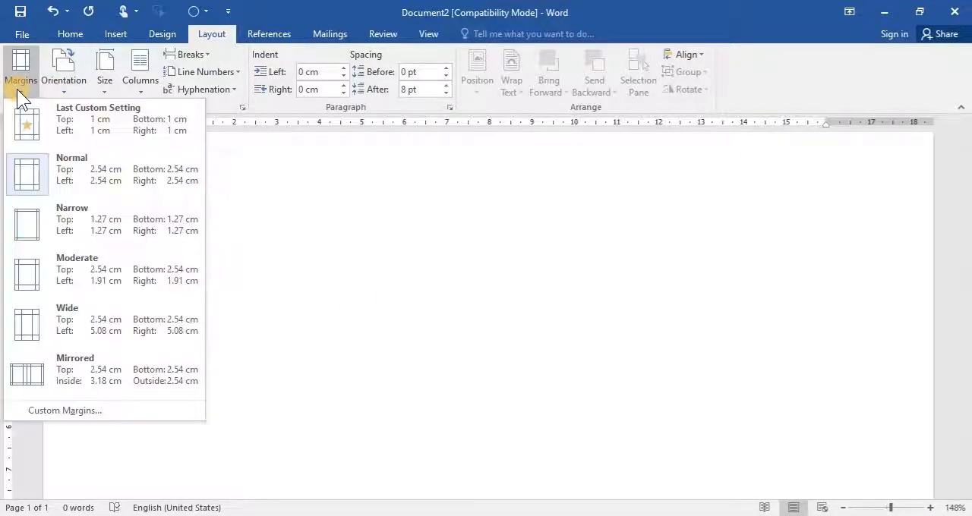
pyautogui.click(66, 410)
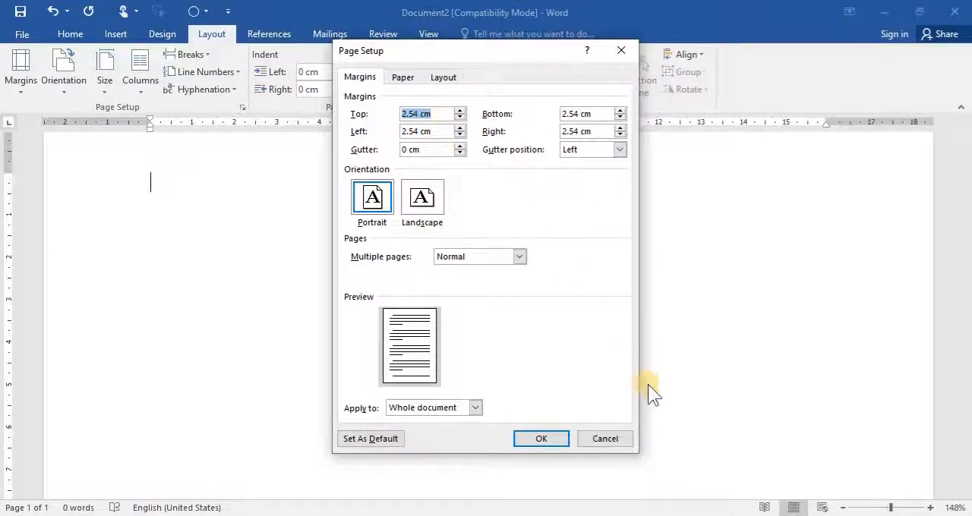
pyautogui.click(619, 439)
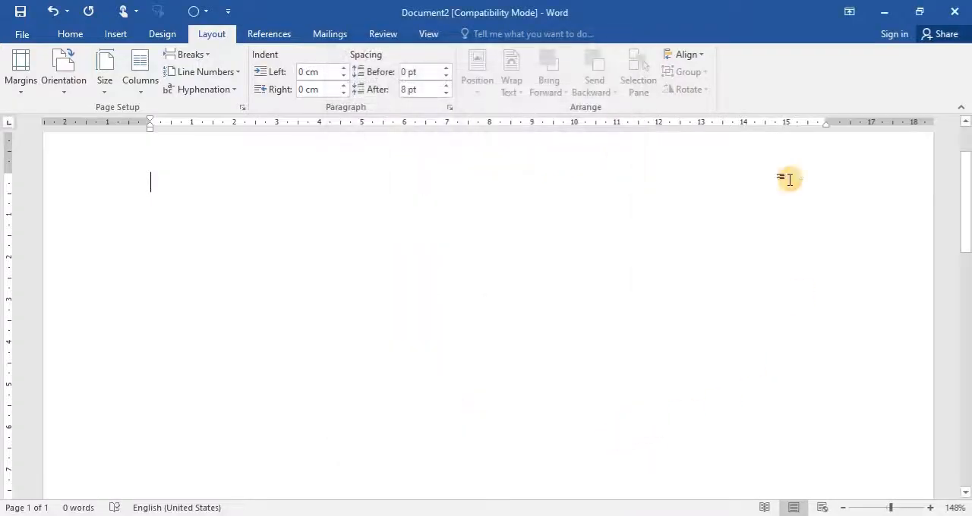
# - Change the measurement units to Inches in the advanced display options
pyautogui.click(12, 37)
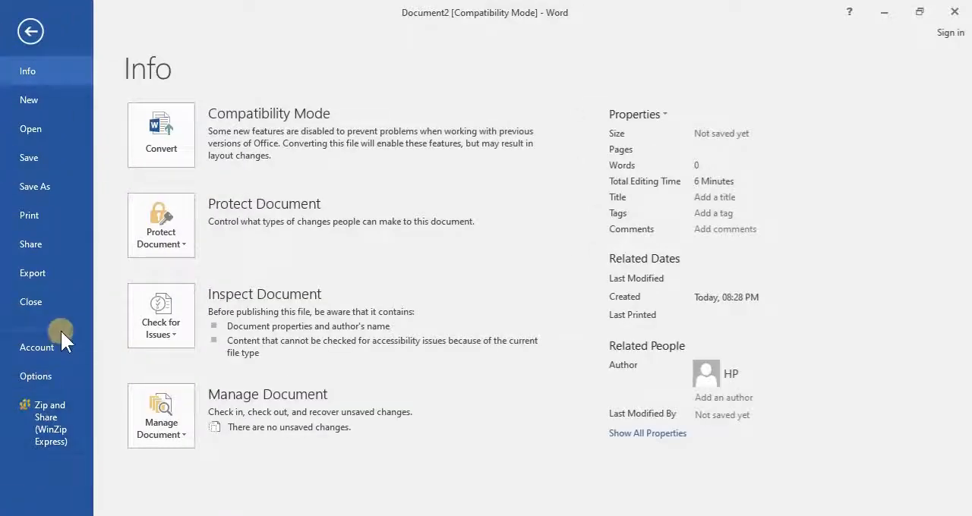
pyautogui.press('Escape')
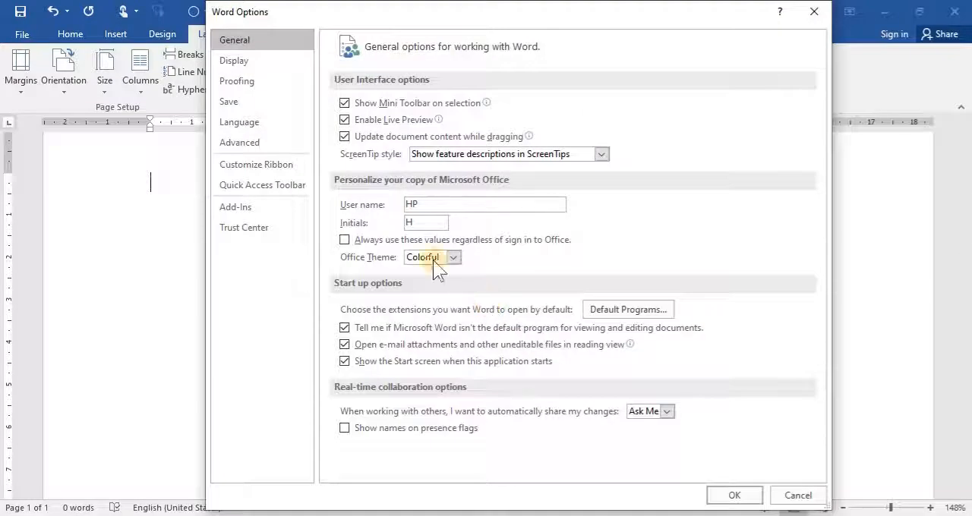
pyautogui.click(252, 60)
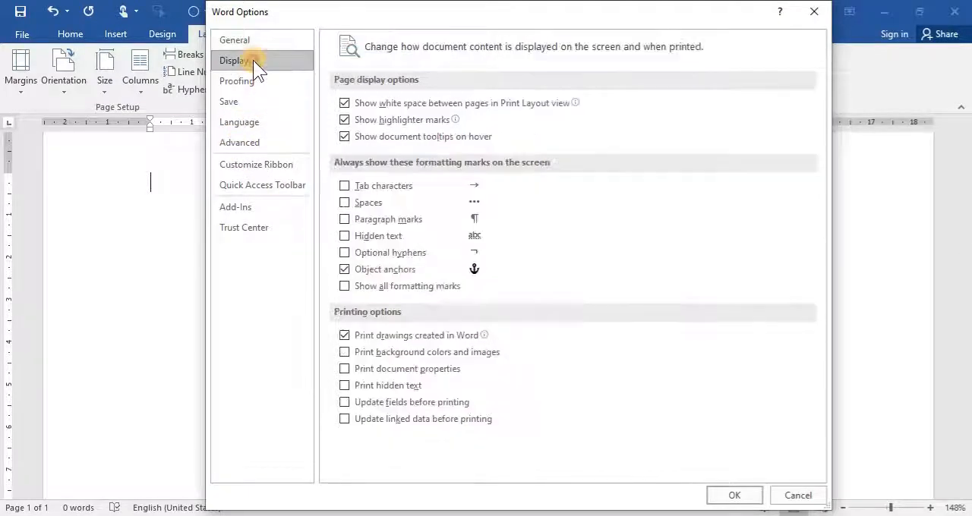
pyautogui.click(254, 41)
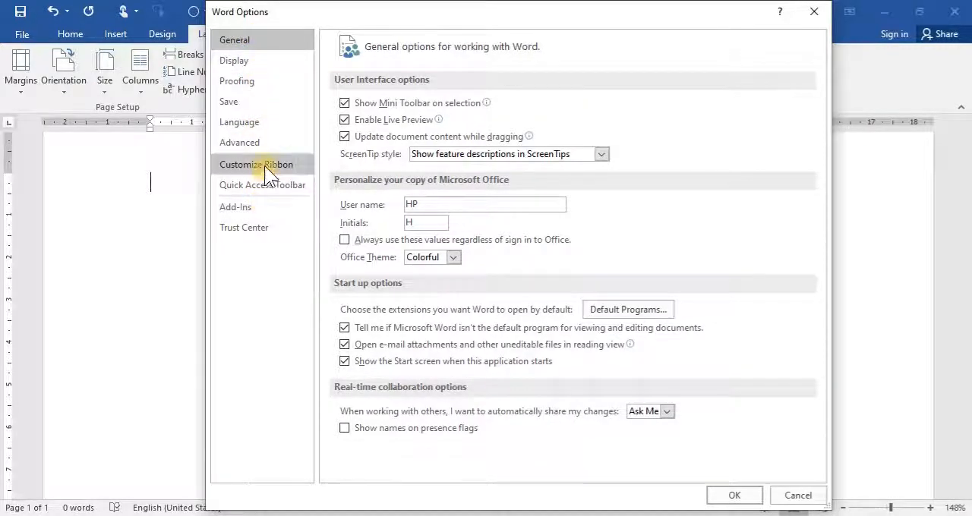
pyautogui.click(260, 146)
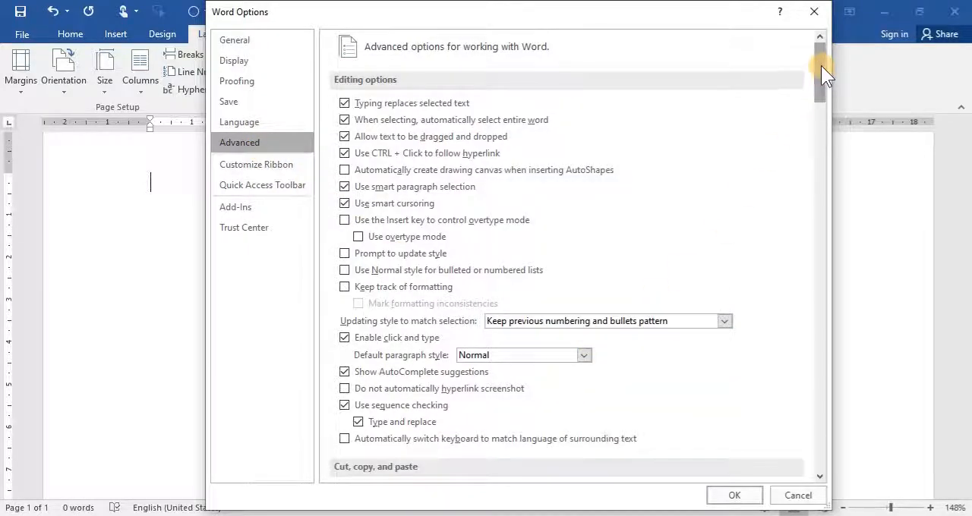
pyautogui.moveTo(821, 65); pyautogui.dragTo(847, 181)
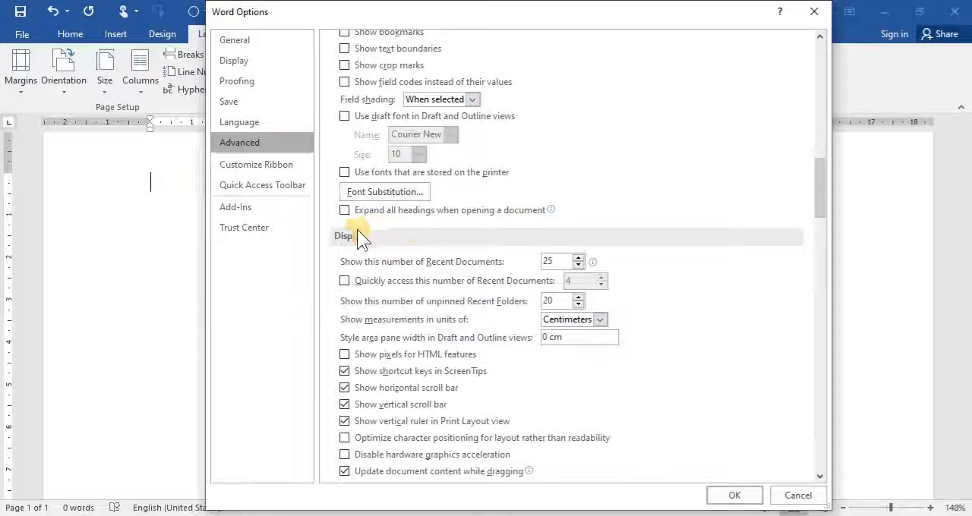
pyautogui.click(602, 320)
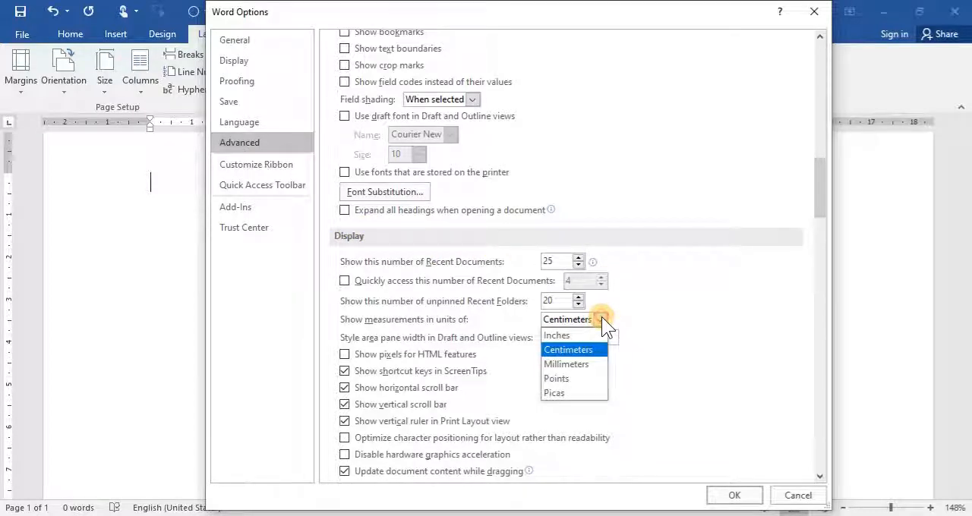
pyautogui.click(568, 334)
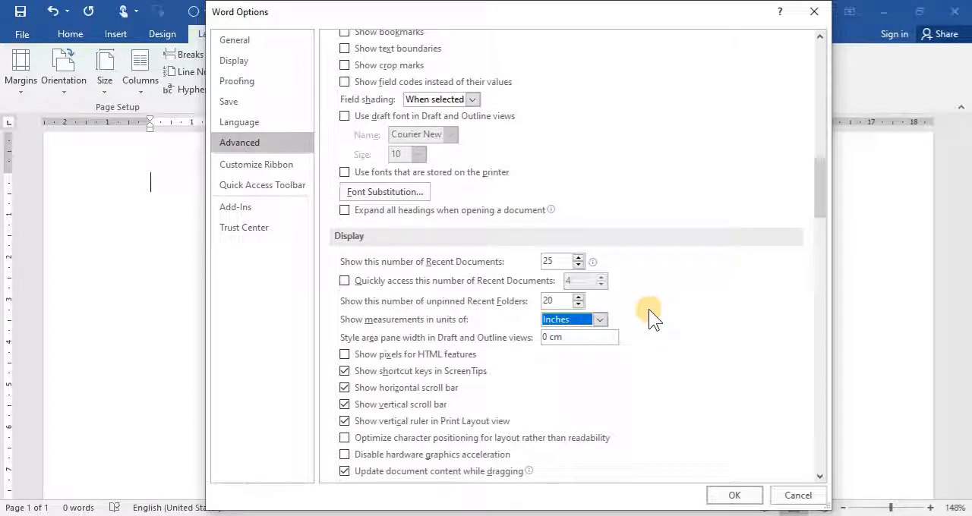
pyautogui.click(730, 495)
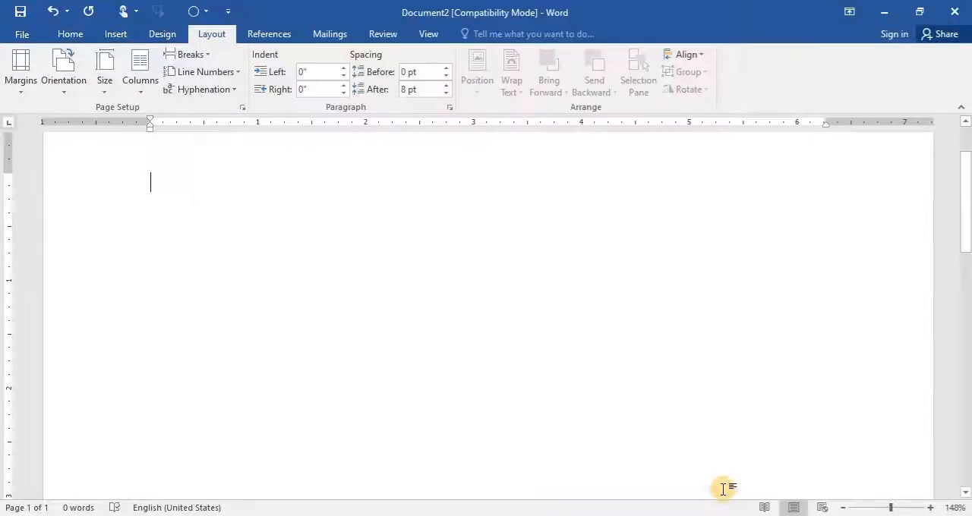
# - Set custom top, bottom, left and right margins of 1.2 inches for the whole document
pyautogui.click(16, 86)
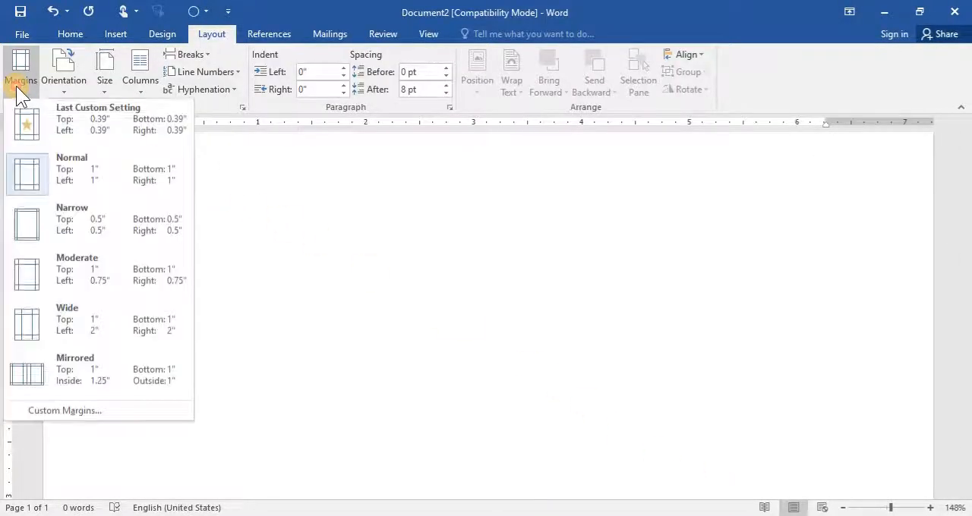
pyautogui.click(122, 407)
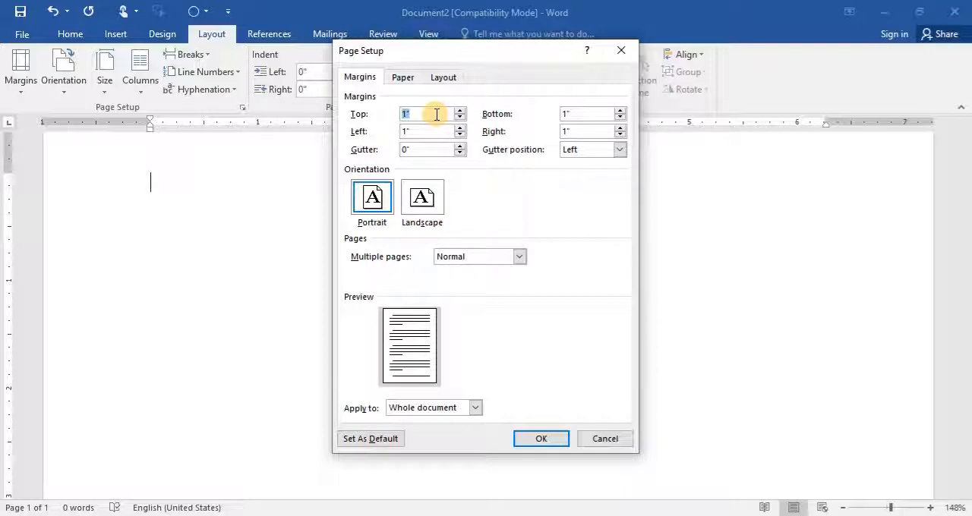
pyautogui.write('1')
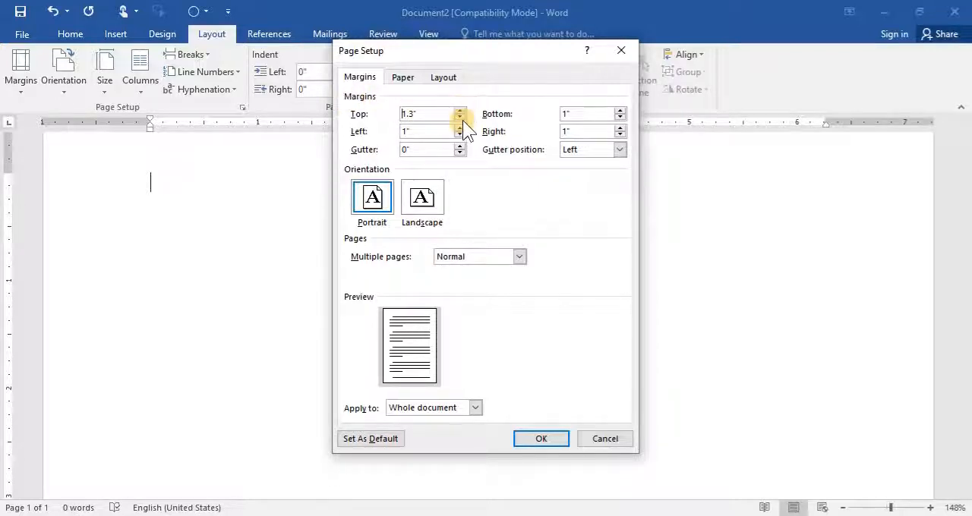
pyautogui.doubleClick(562, 116)
pyautogui.write('1')
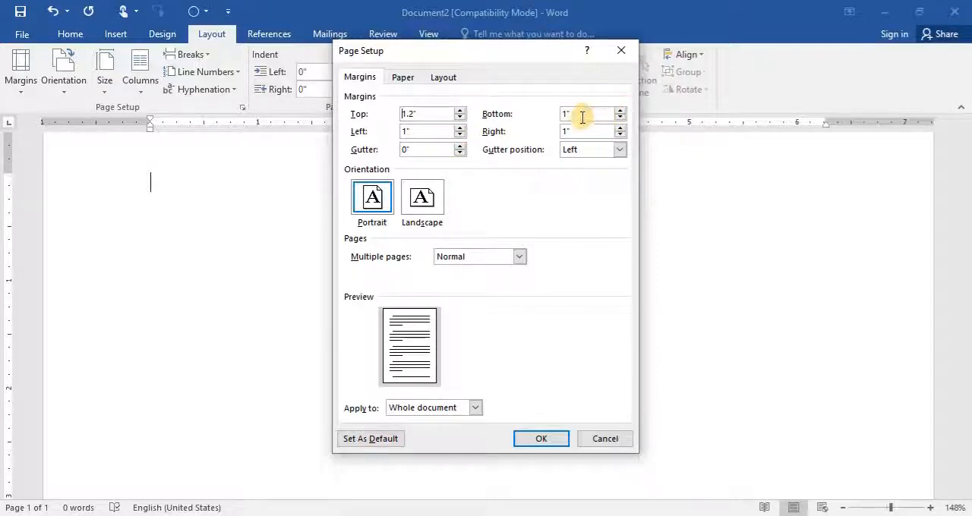
pyautogui.write('.2')
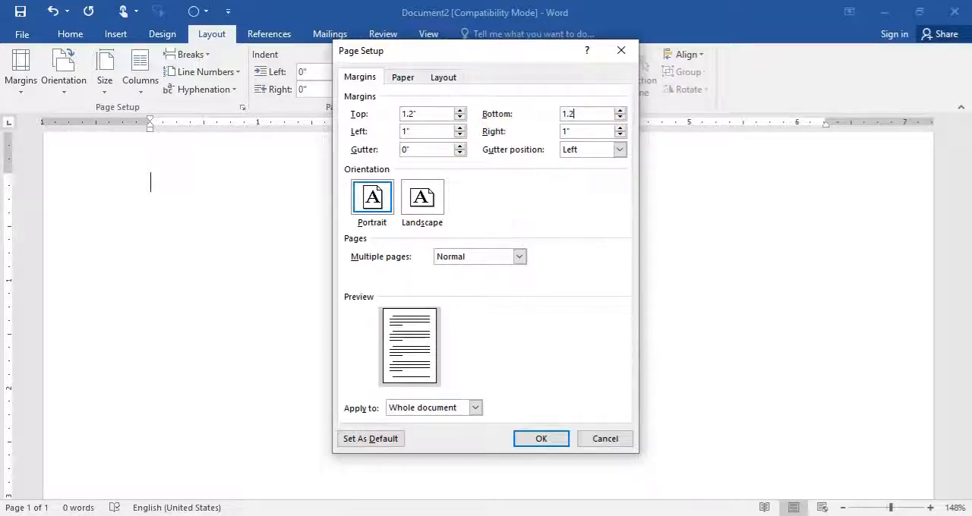
pyautogui.press('Tab')
pyautogui.write('1.')
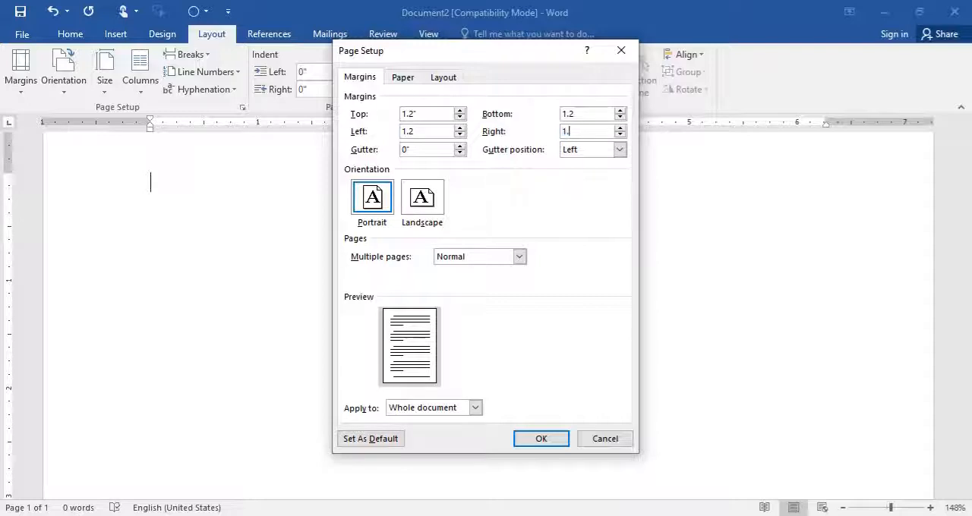
pyautogui.write('2')
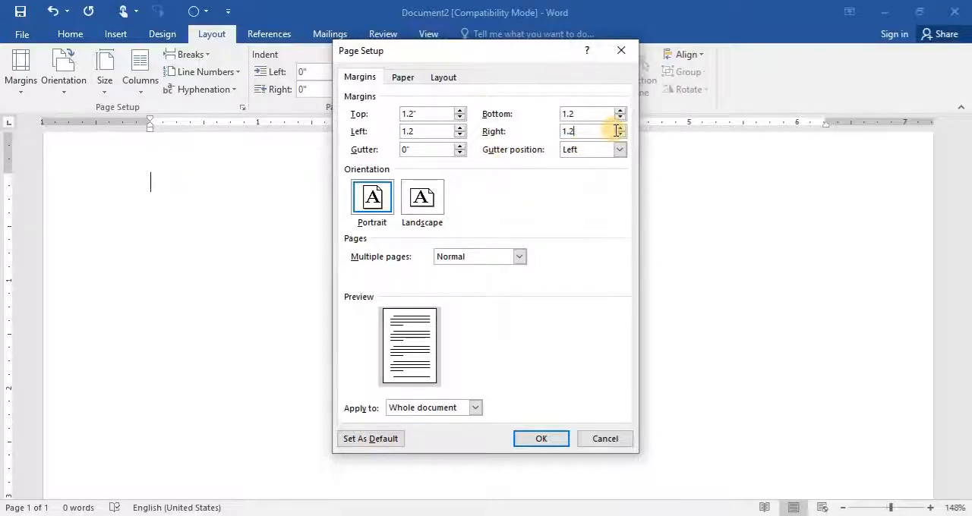
pyautogui.click(540, 438)
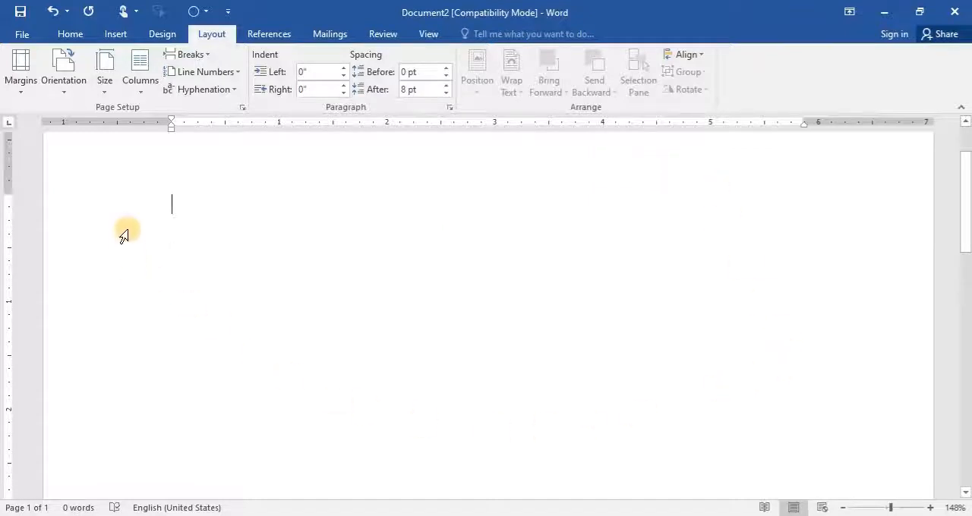
# - Add blank paragraphs until the document extends onto a second page, and return to the start of the first page
pyautogui.moveTo(968, 160); pyautogui.dragTo(965, 65)
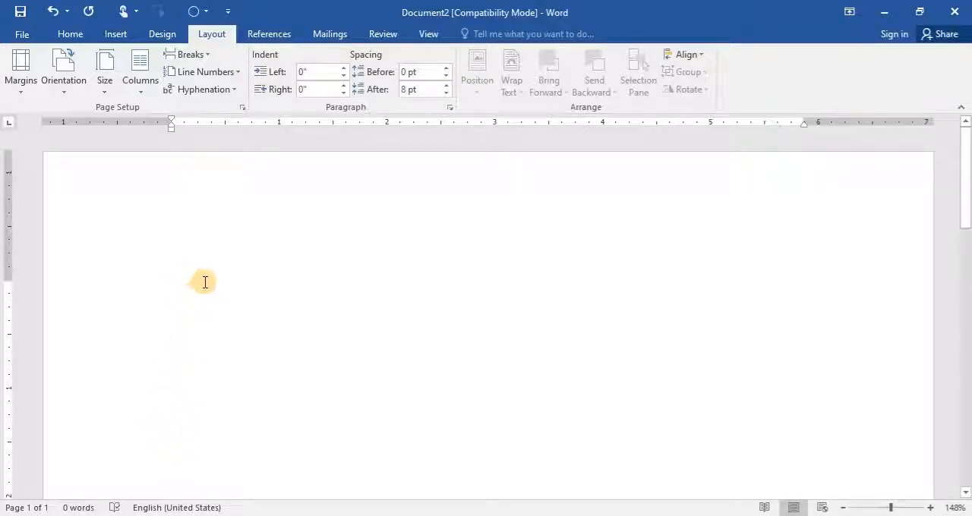
pyautogui.press('Return')
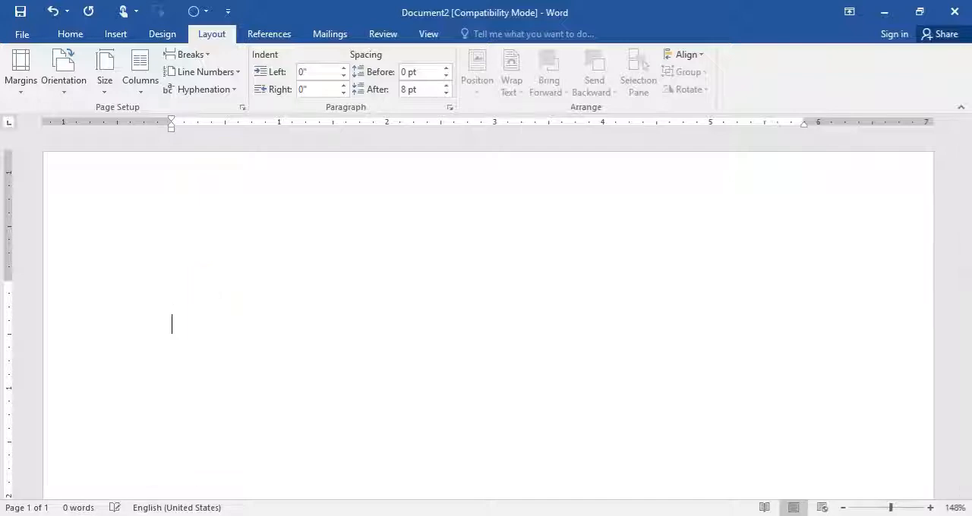
pyautogui.press('Return')
pyautogui.press('Return')
pyautogui.press('Return')
pyautogui.press('Return')
pyautogui.press('Return')
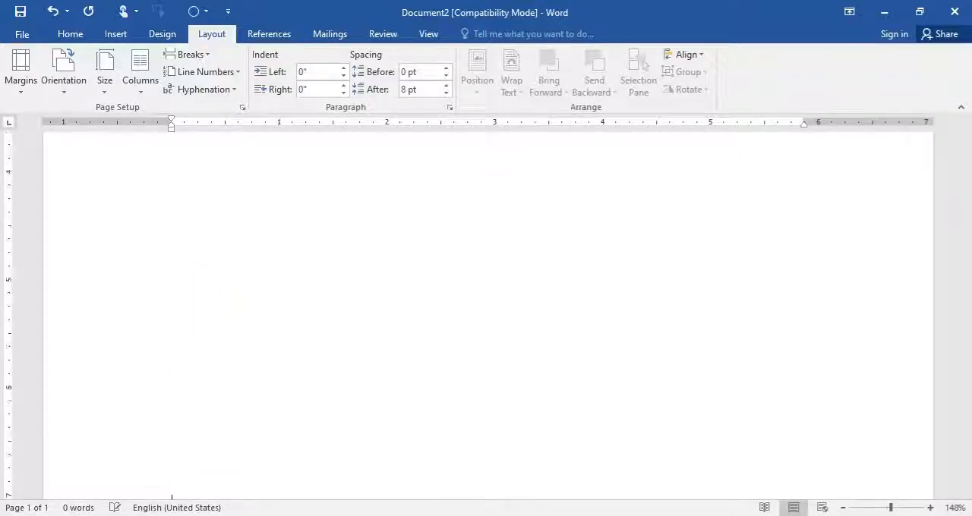
pyautogui.press('Return')
pyautogui.press('Return')
pyautogui.press('Return')
pyautogui.press('Return')
pyautogui.press('Return')
pyautogui.press('Return')
pyautogui.press('Return')
pyautogui.press('Return')
pyautogui.press('Return')
pyautogui.press('Return')
pyautogui.press('Return')
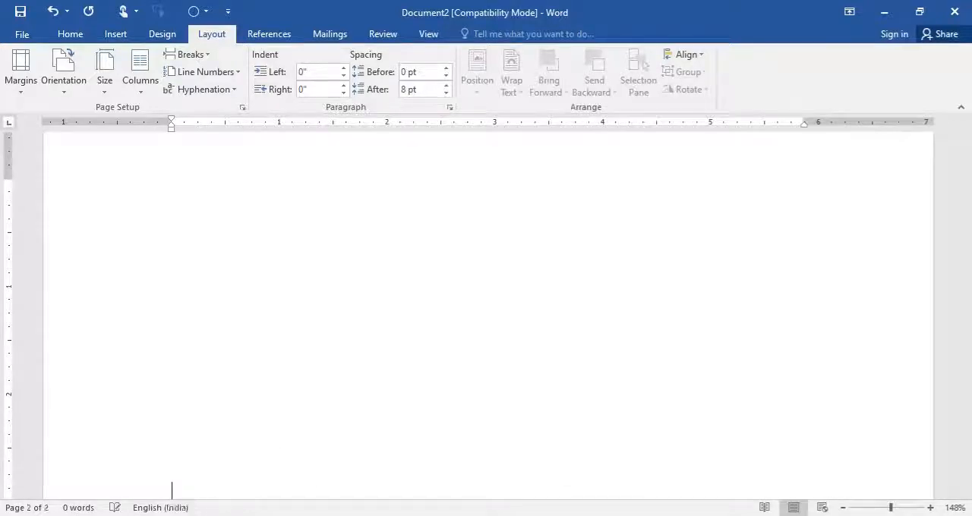
pyautogui.scroll(3, 195, 265)
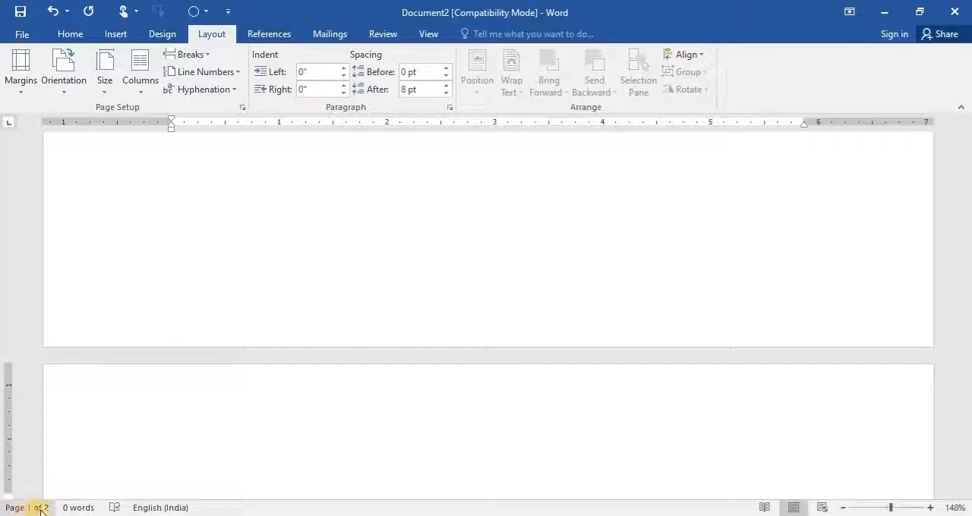
pyautogui.doubleClick(336, 353)
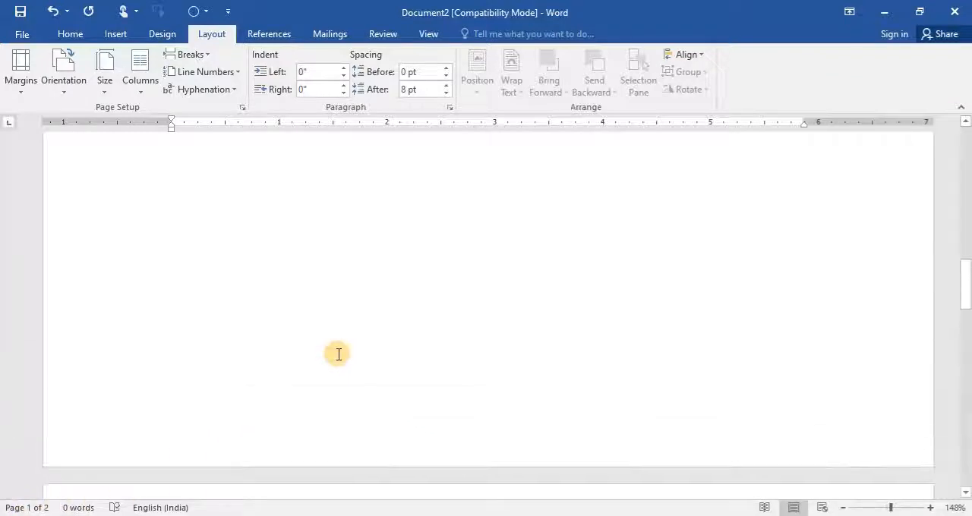
pyautogui.moveTo(965, 281); pyautogui.dragTo(969, 148)
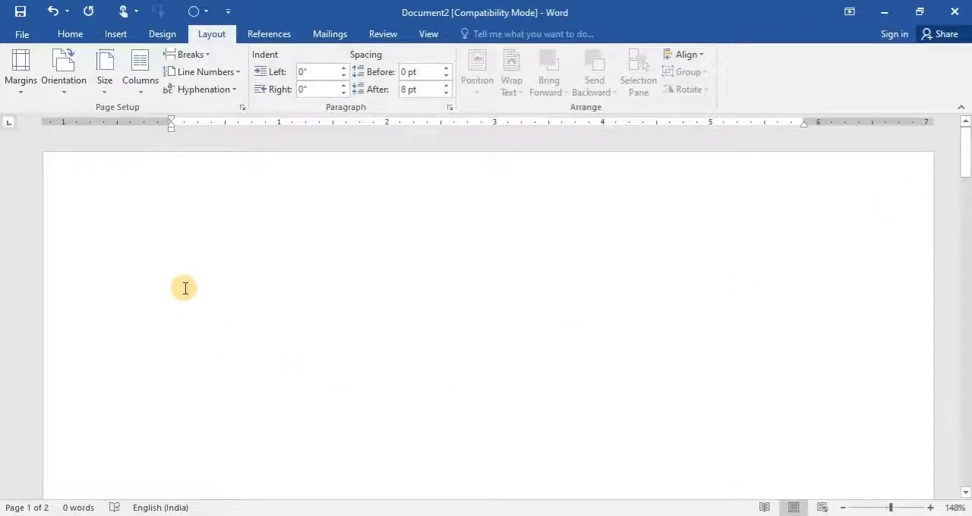
pyautogui.scroll(-6, 185, 289)
pyautogui.scroll(-3, 185, 289)
pyautogui.scroll(6, 185, 288)
pyautogui.click(158, 443)
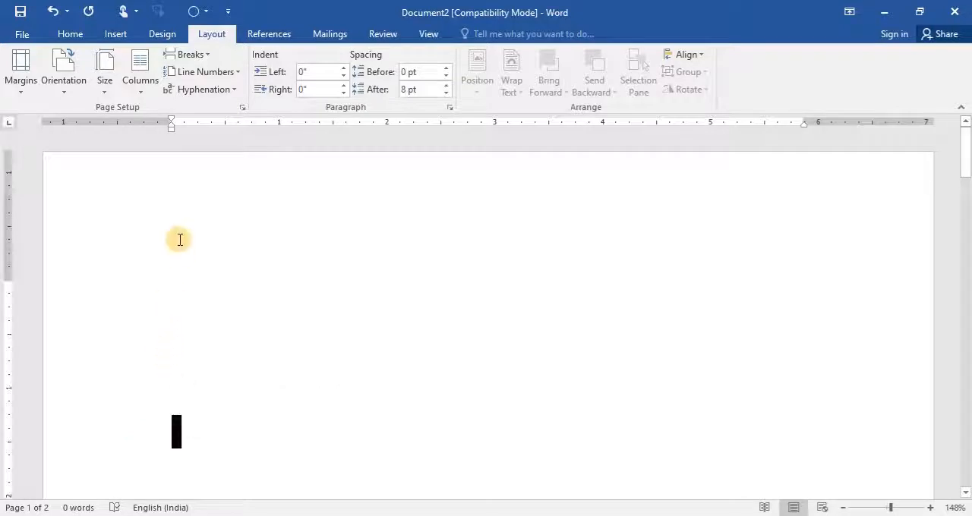
pyautogui.click(170, 309)
pyautogui.click(175, 401)
pyautogui.scroll(-3, 175, 403)
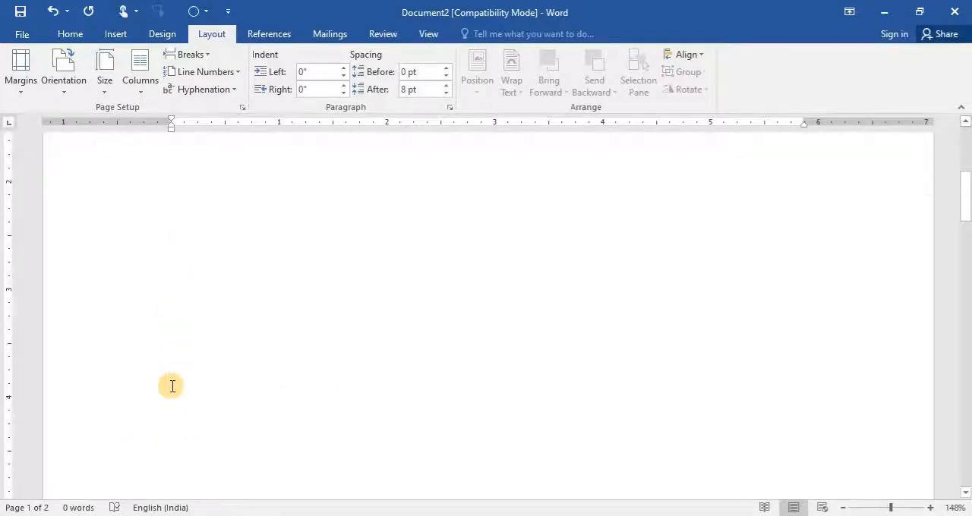
pyautogui.click(181, 347)
pyautogui.click(164, 438)
pyautogui.scroll(3, 181, 305)
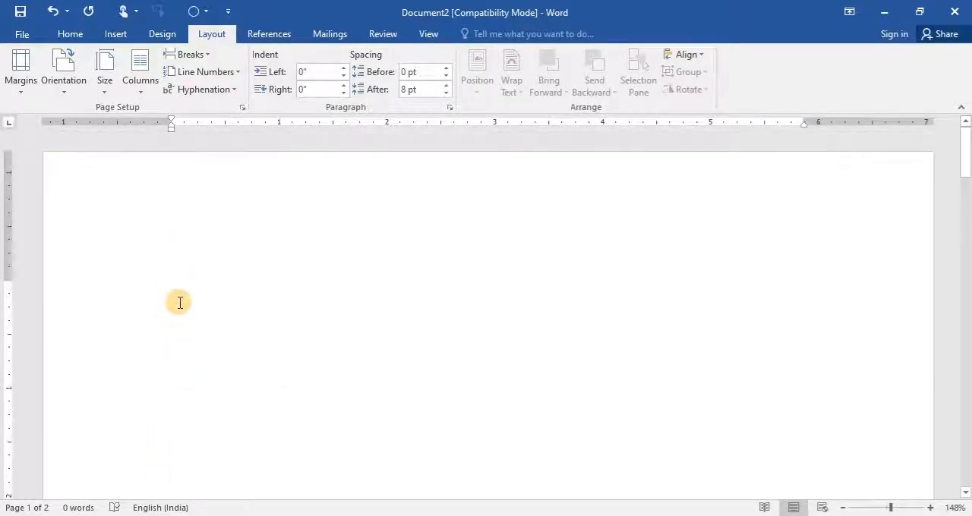
pyautogui.click(182, 324)
pyautogui.click(185, 430)
# - Enter the heading RESUME on the first line of the first page
pyautogui.click(177, 298)
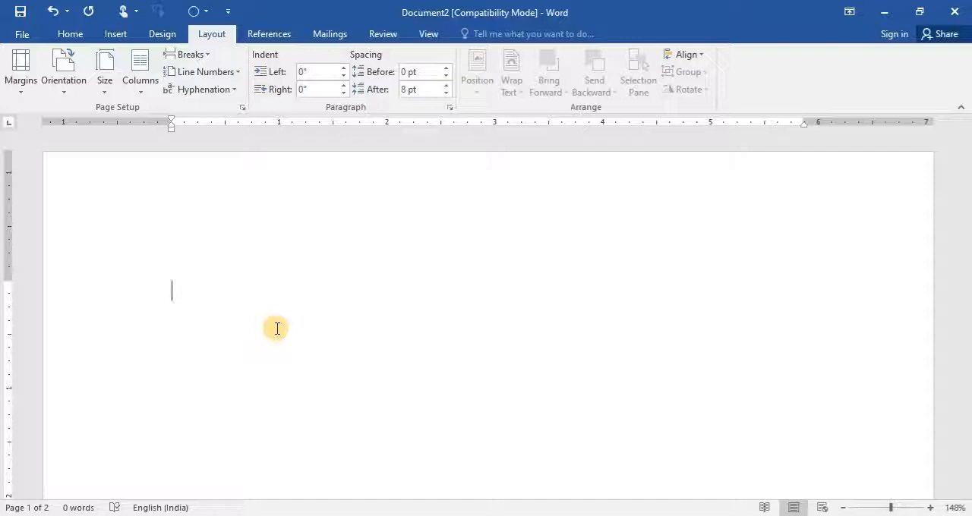
pyautogui.write('RES')
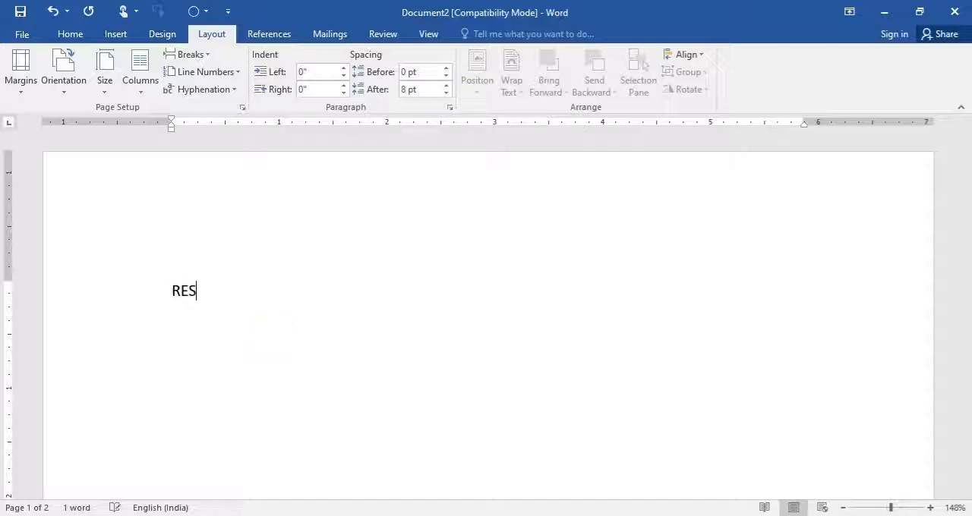
pyautogui.write('UME')
# - Set the RESUME heading's font to Times New Roman and its size to 20
pyautogui.click(135, 293)
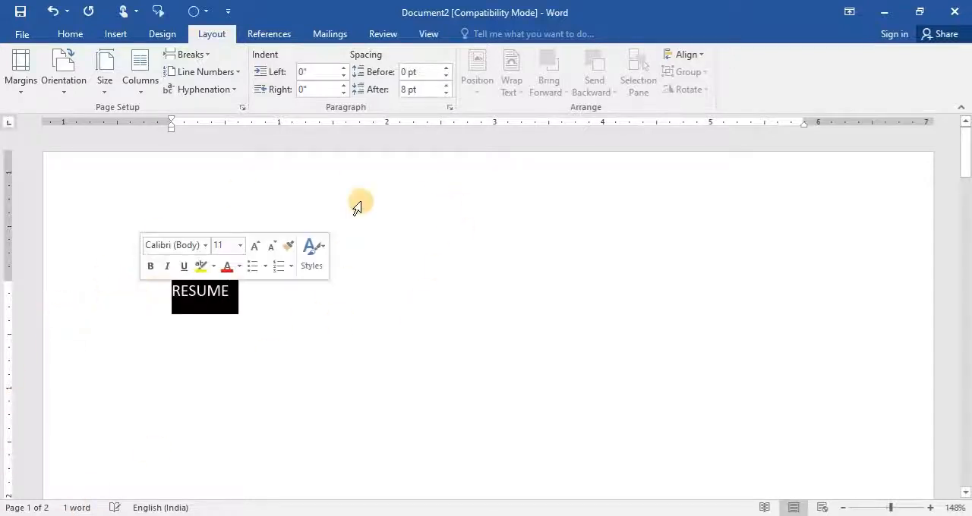
pyautogui.click(63, 33)
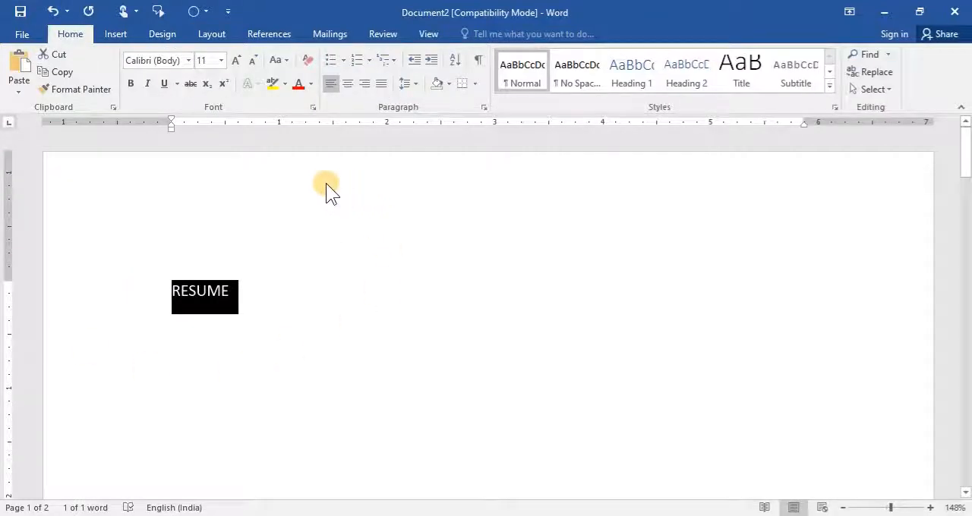
pyautogui.click(189, 60)
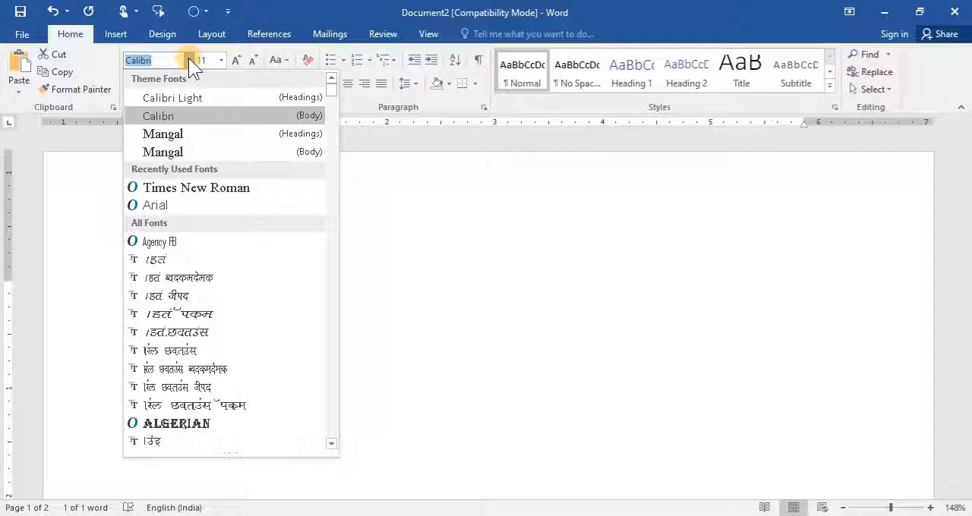
pyautogui.press('Down')
pyautogui.press('Down')
pyautogui.press('Down')
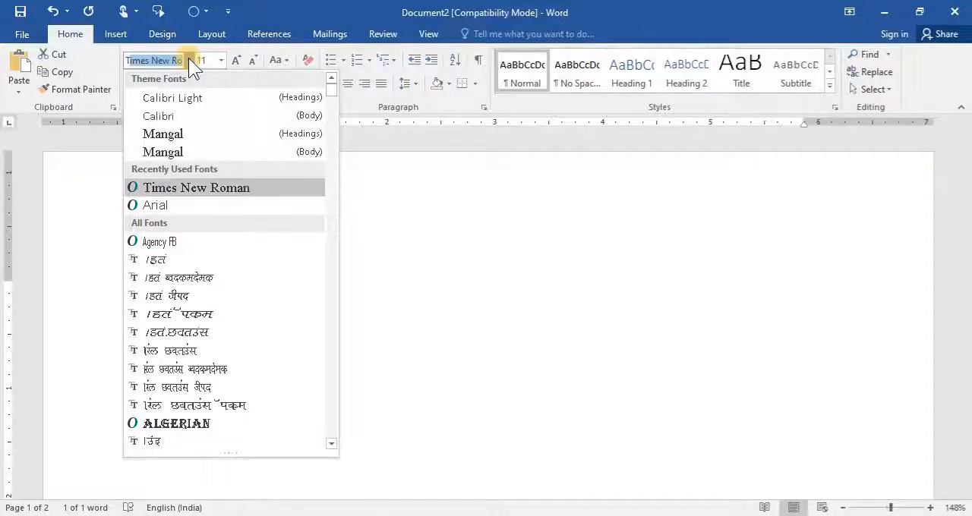
pyautogui.press('Return')
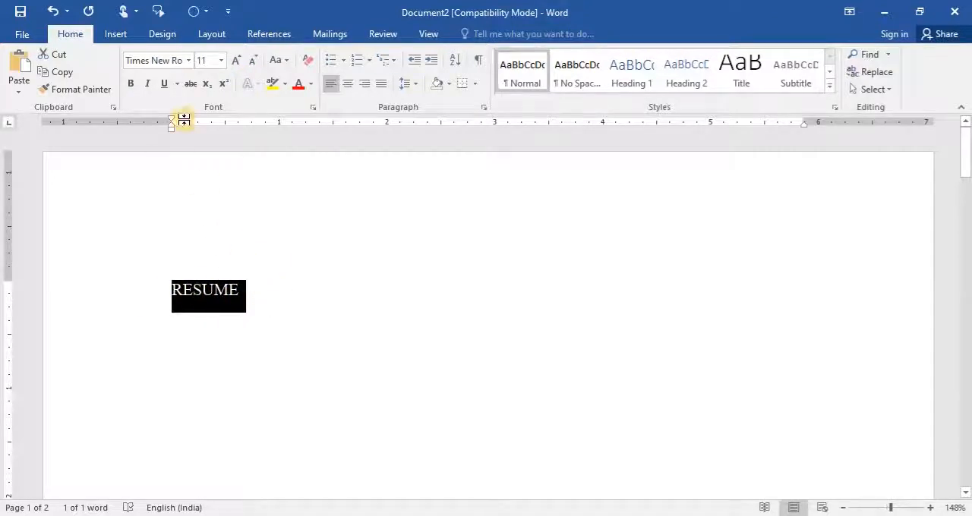
pyautogui.click(220, 60)
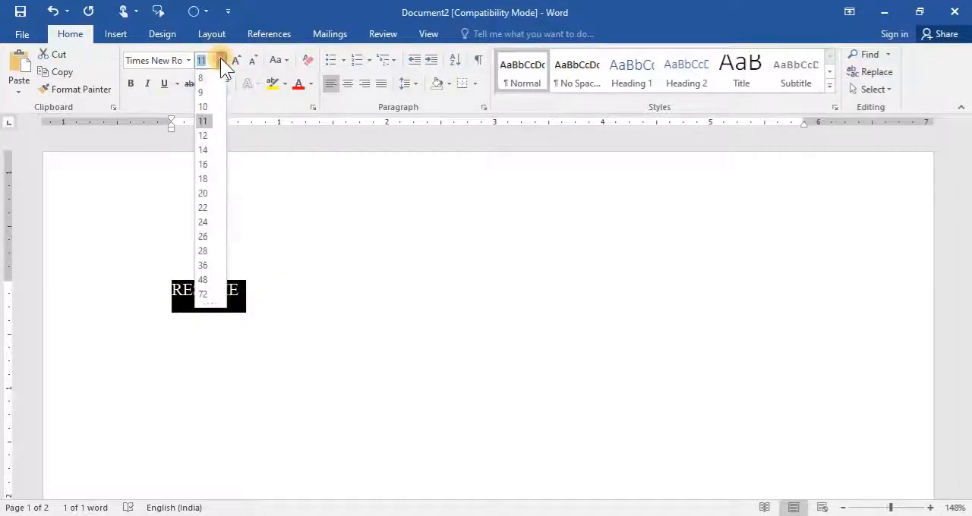
pyautogui.click(203, 191)
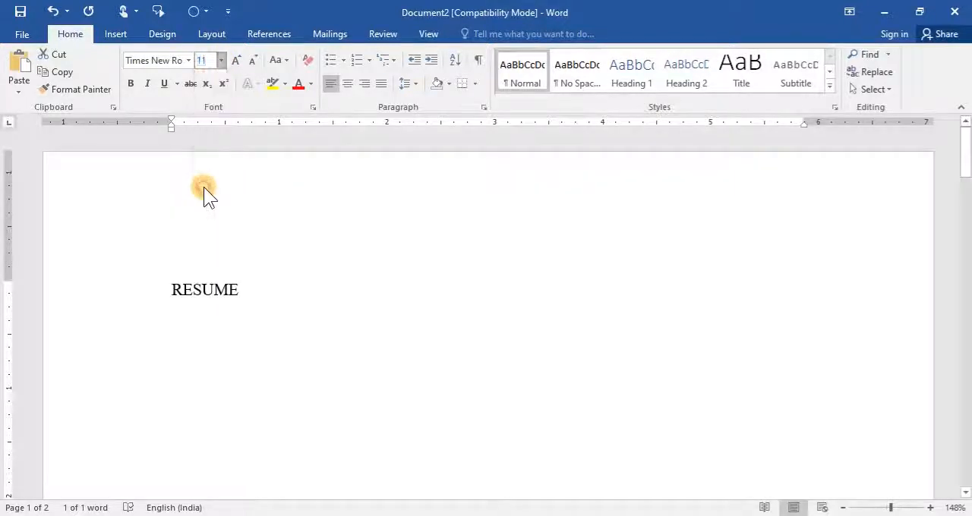
# - Make the RESUME heading bold and underlined, and centre it on the page
pyautogui.click(131, 85)
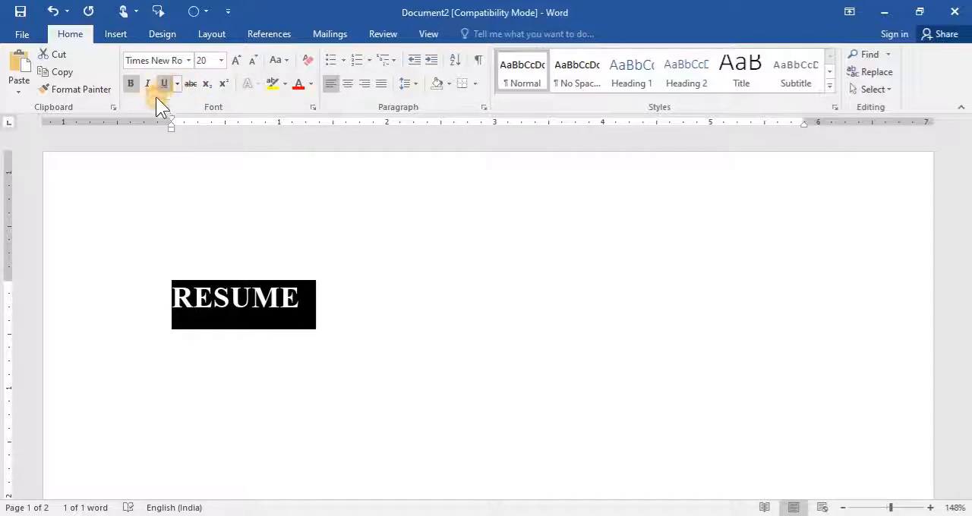
pyautogui.click(162, 86)
pyautogui.click(347, 86)
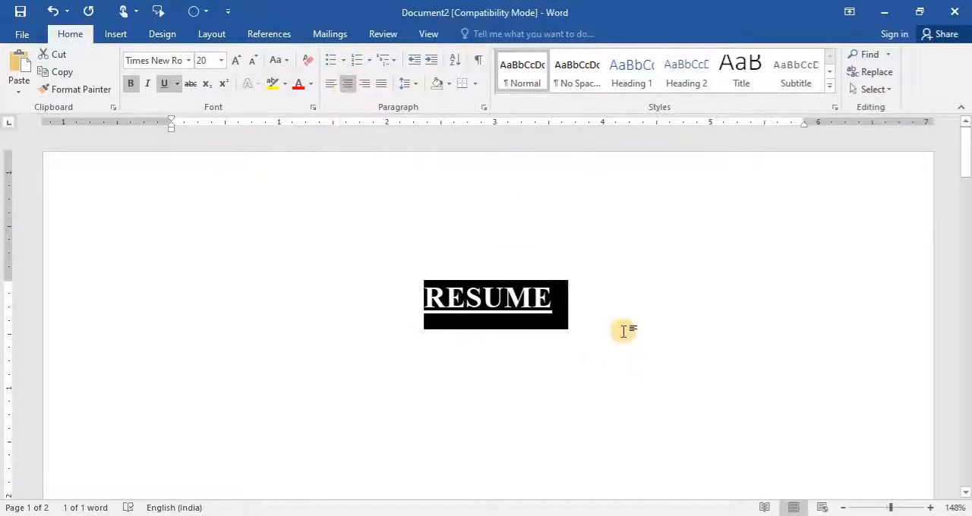
# - Start a left-aligned paragraph below the heading with 12-point text, without bold or underline
pyautogui.click(611, 306)
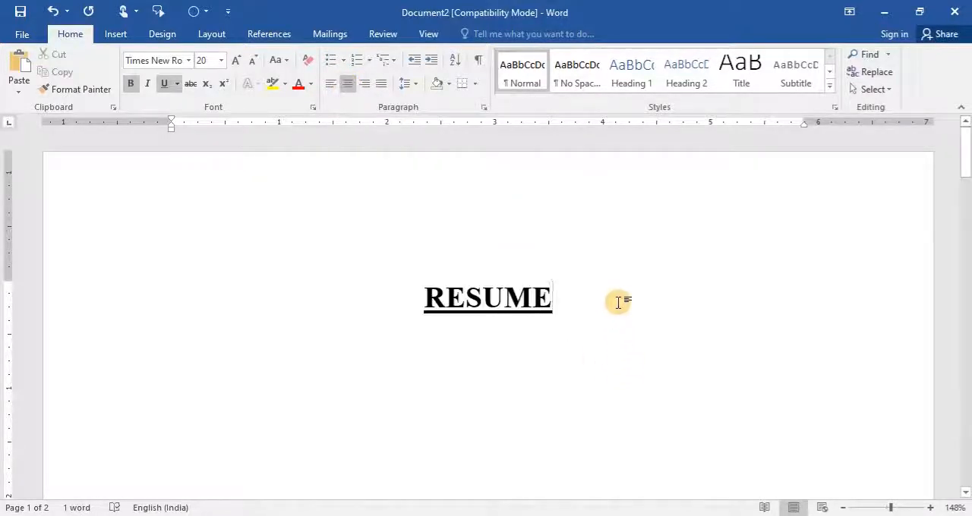
pyautogui.press('Return')
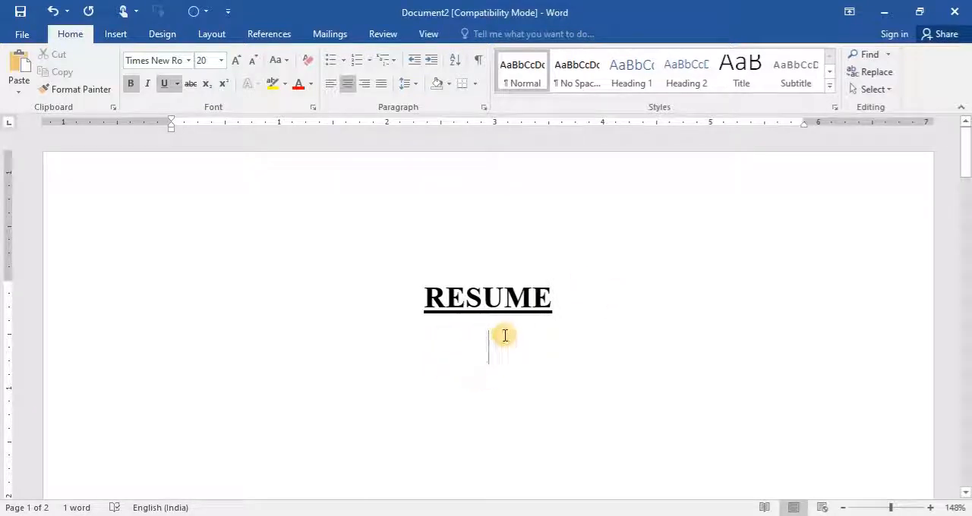
pyautogui.click(337, 88)
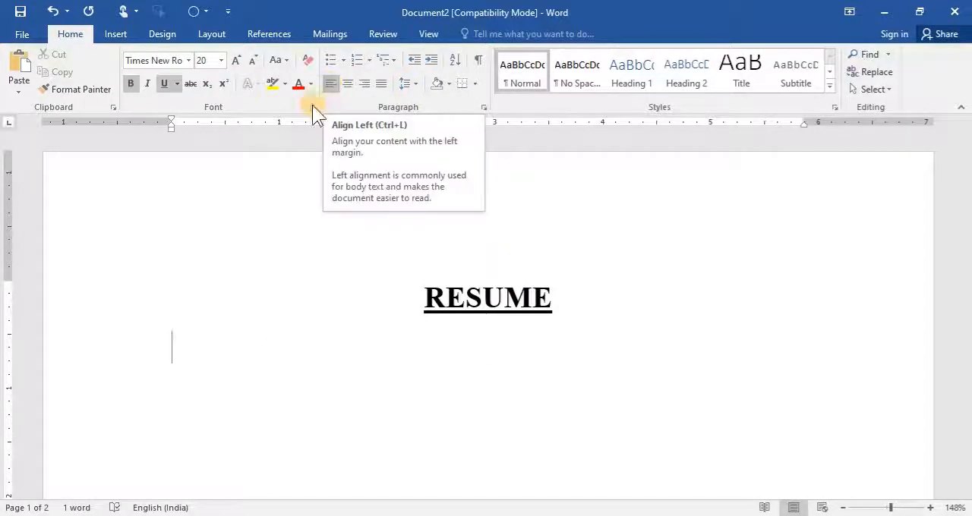
pyautogui.click(222, 60)
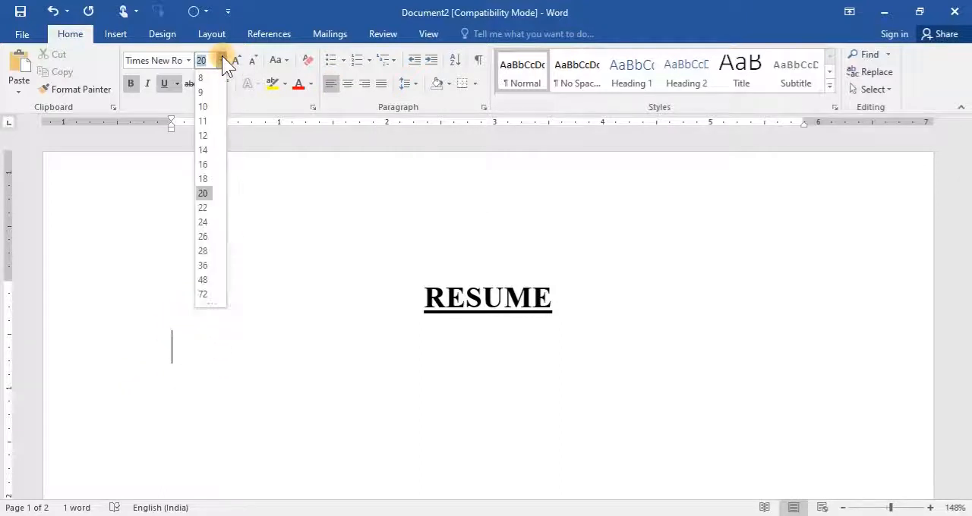
pyautogui.click(203, 135)
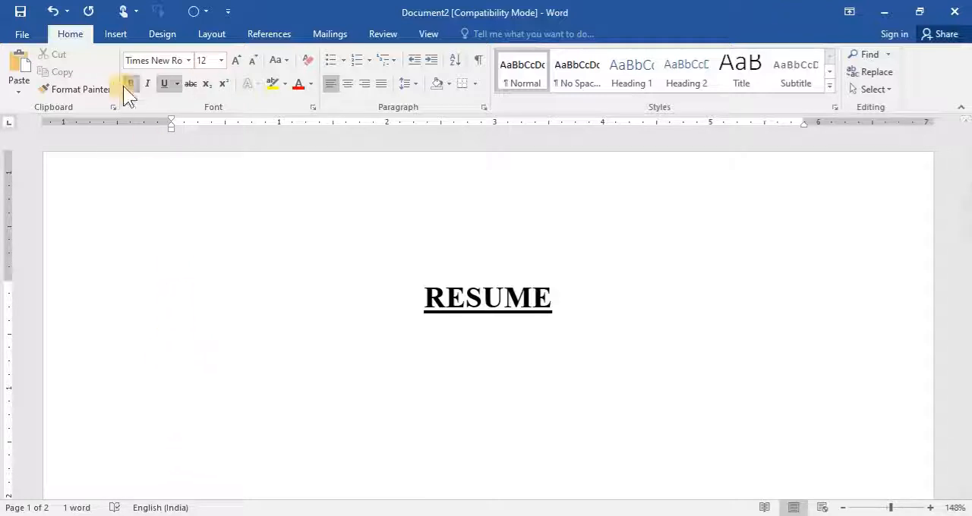
pyautogui.click(164, 84)
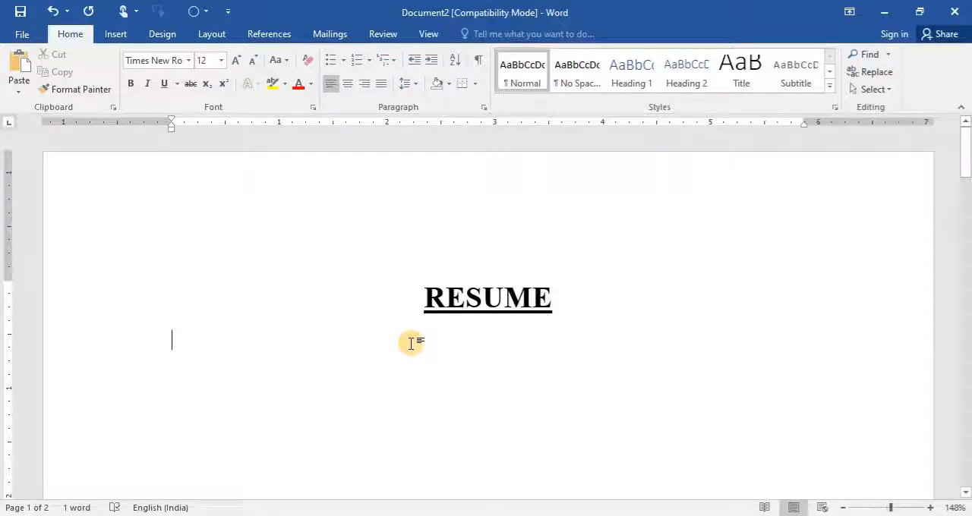
# - Enter the applicant's full name on the line below the heading and start another line
pyautogui.write('OUS')
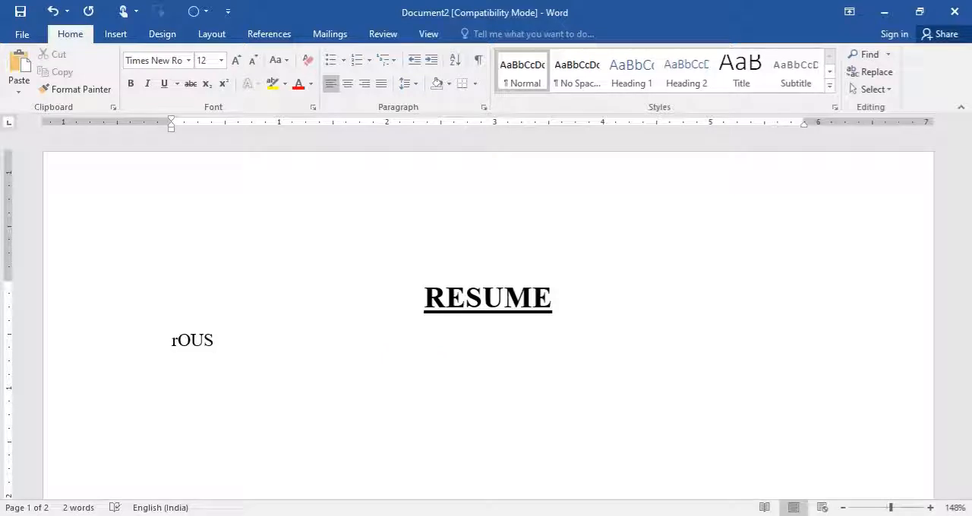
pyautogui.press('BackSpace')
pyautogui.press('BackSpace')
pyautogui.press('BackSpace')
pyautogui.press('BackSpace')
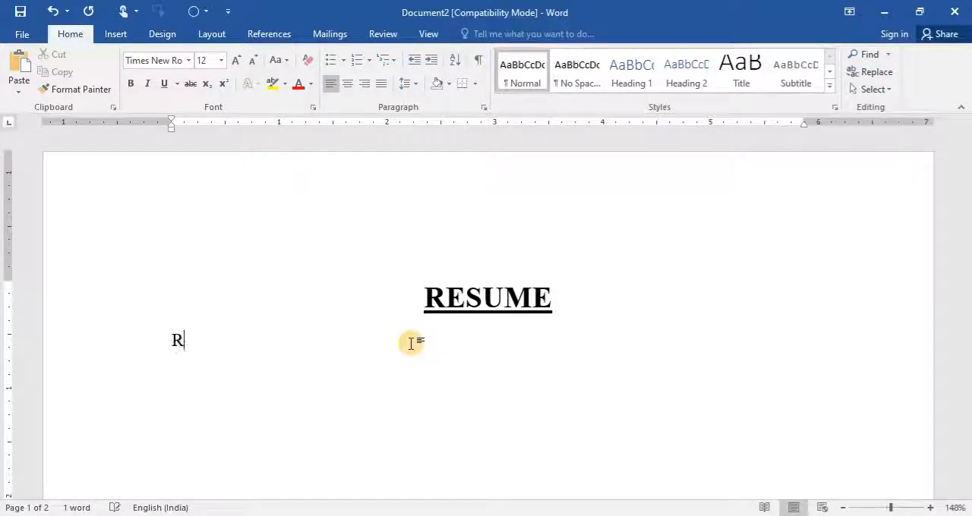
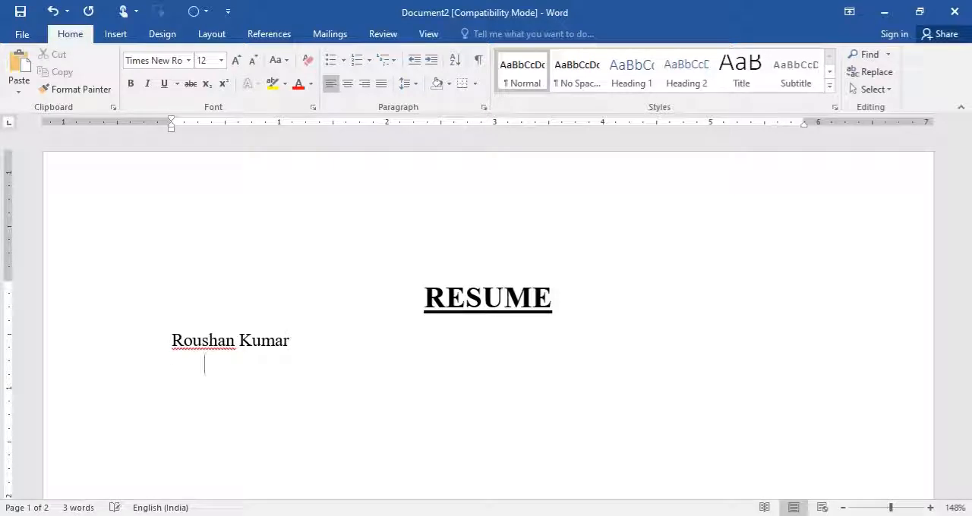
pyautogui.write('S')
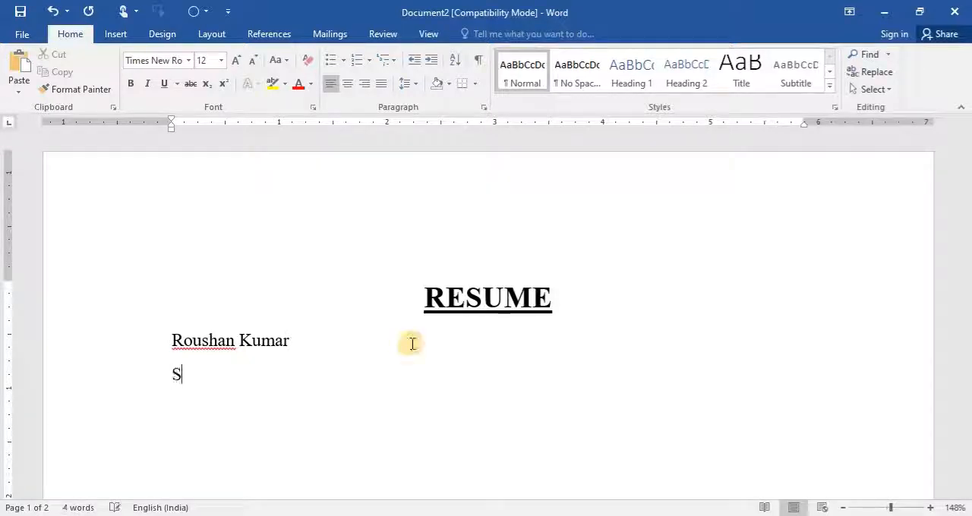
pyautogui.write('/o Shri ')
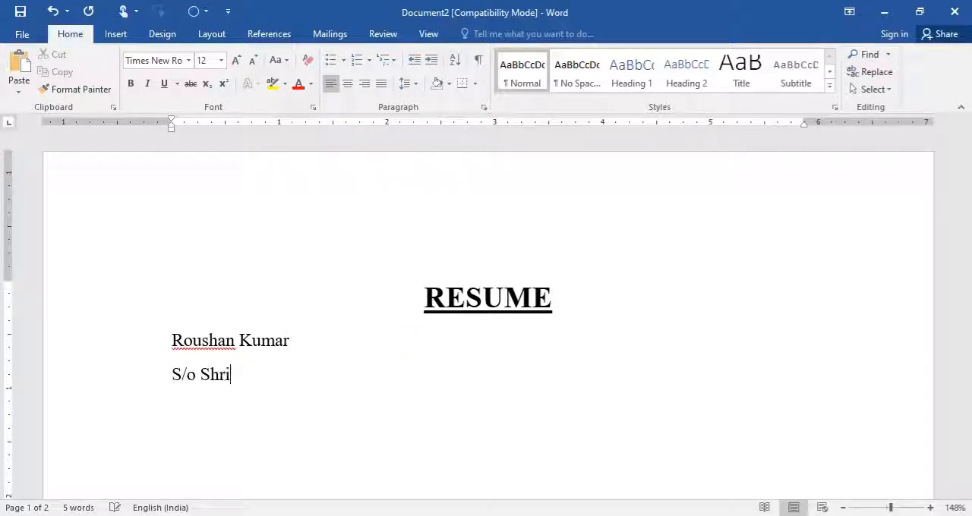
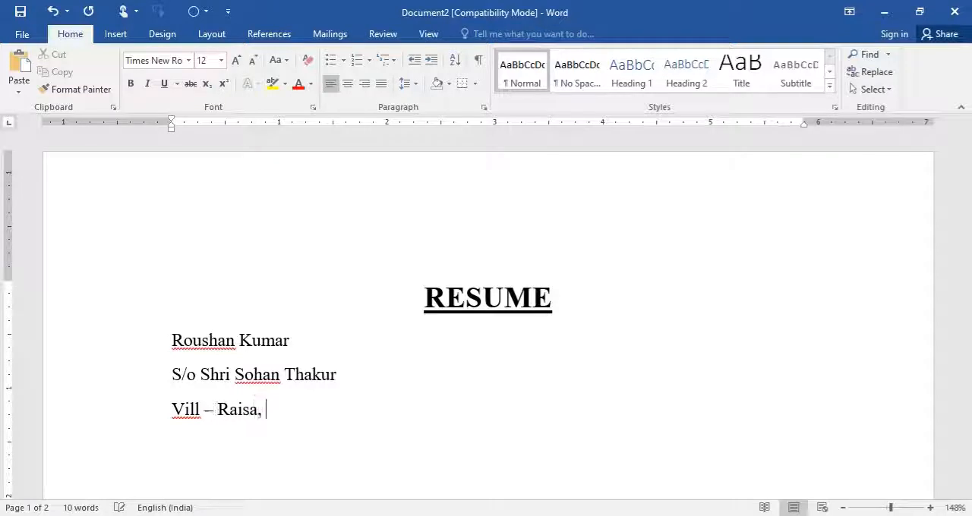
# - Enter the applicant's village and post office on the line below the father's name, using the labels "Vill –" and "P.O. –"
pyautogui.press('BackSpace')
pyautogui.press('BackSpace')
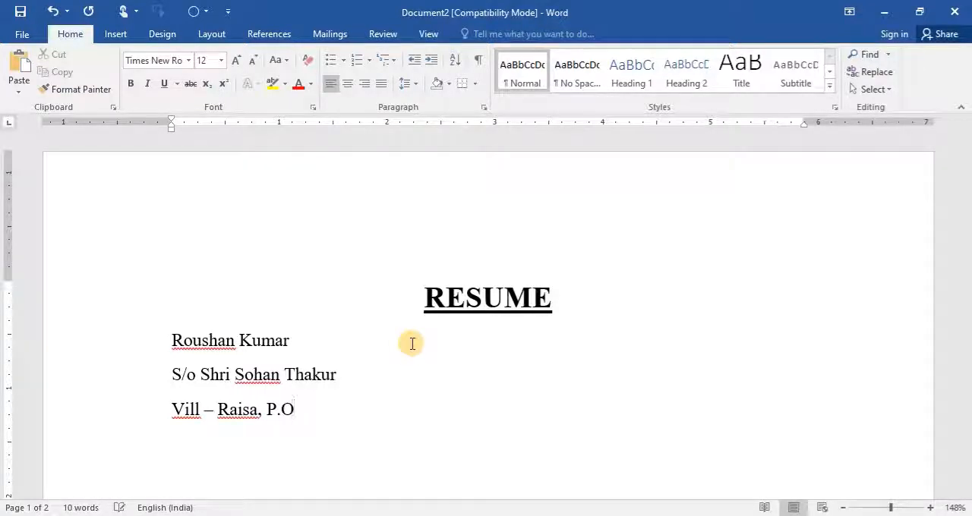
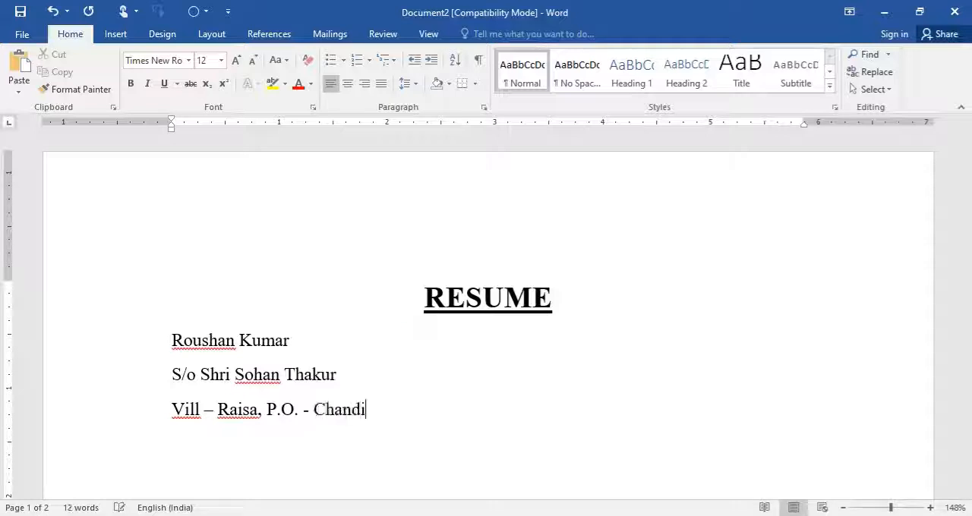
# - Add a line with the applicant's police station and district, labelled "P.S. –" and "Dist –", and start another line
pyautogui.press('Return')
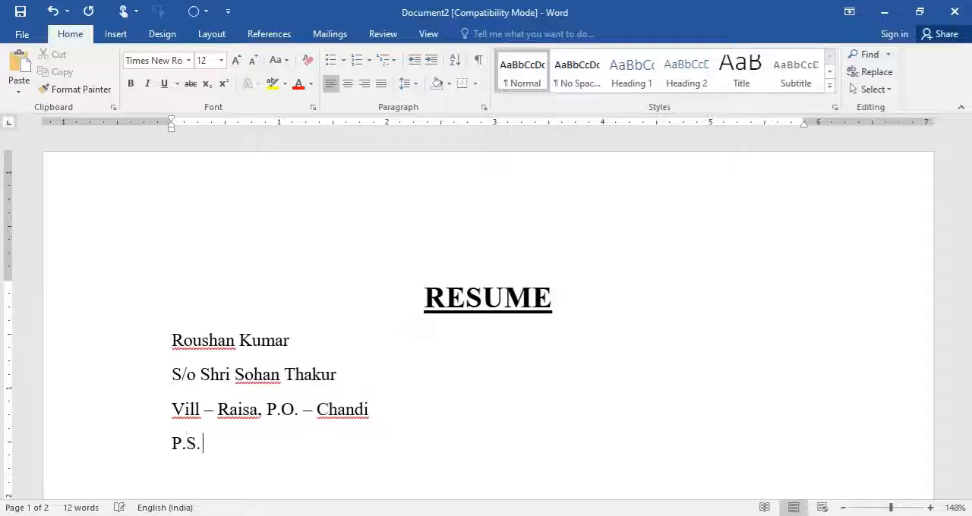
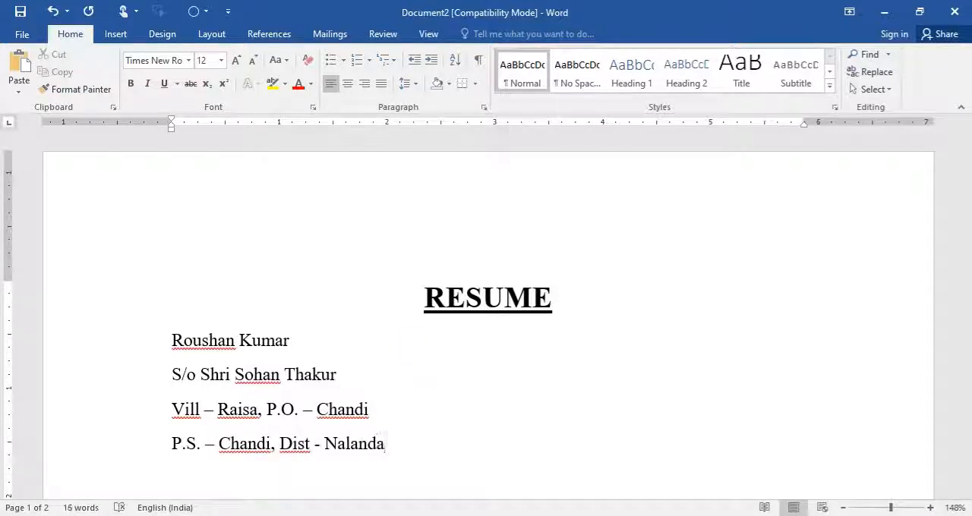
pyautogui.press('Return')
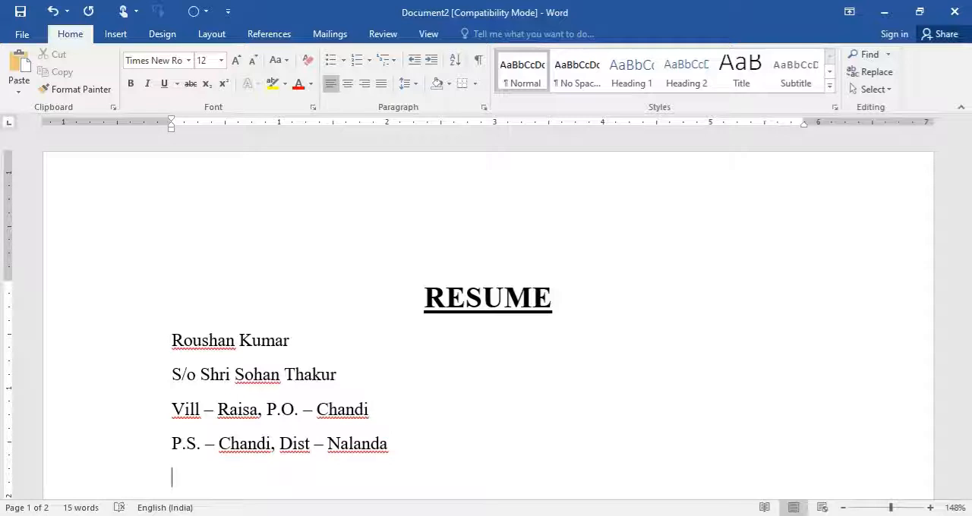
# - Enter the applicant's mobile number after the label "Mob –" below the address and start another line
pyautogui.write('Mob ')
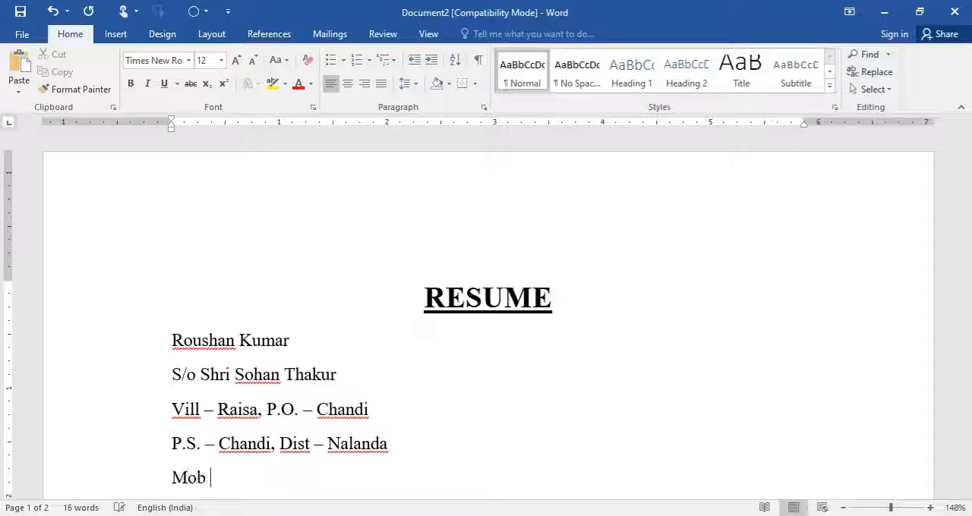
pyautogui.write('-')
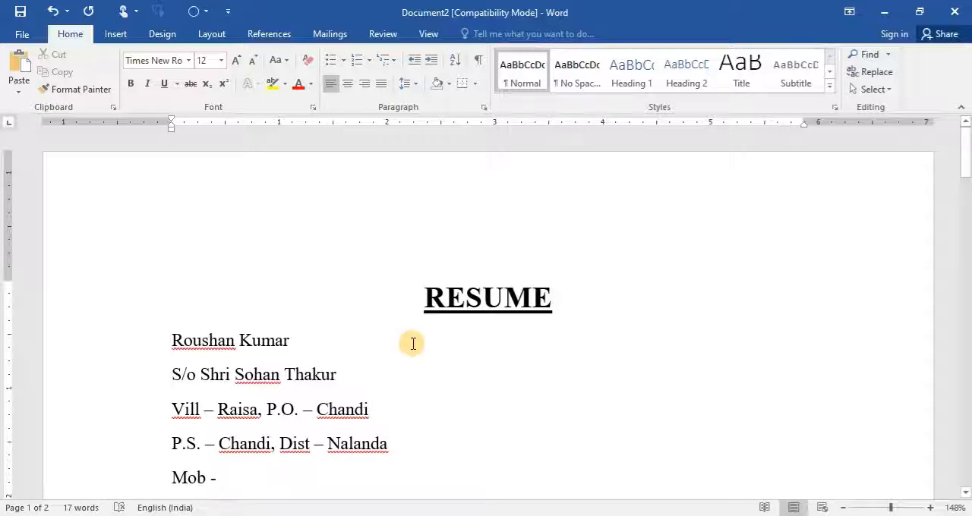
pyautogui.write(' 9980')
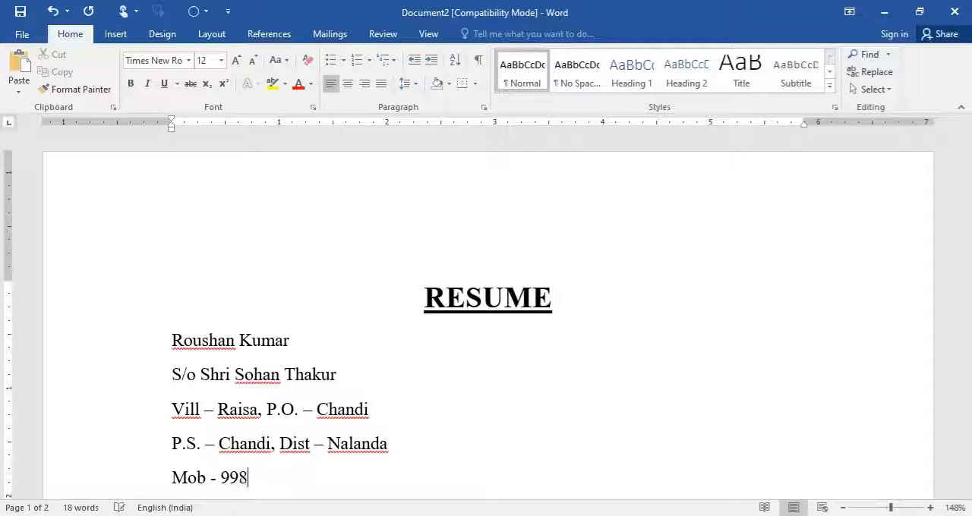
pyautogui.press('BackSpace')
pyautogui.press('BackSpace')
pyautogui.press('BackSpace')
pyautogui.press('BackSpace')
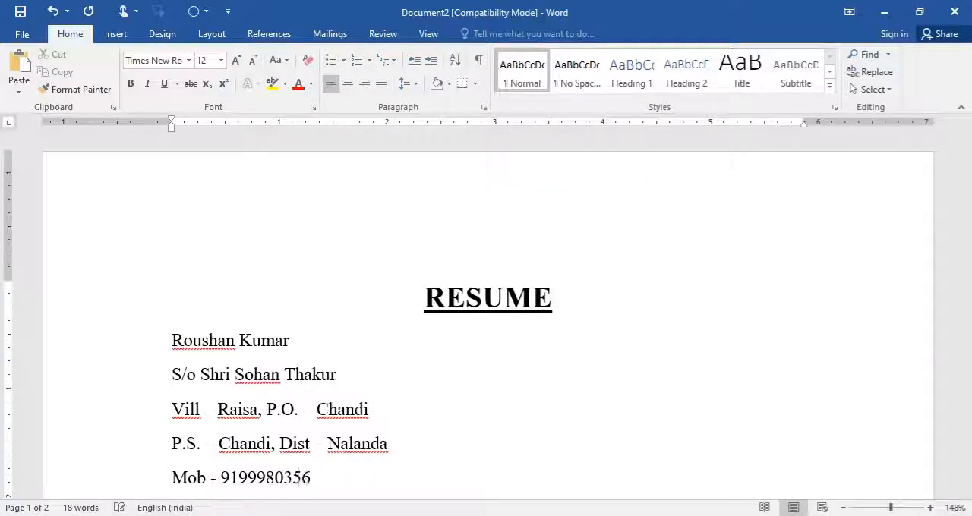
pyautogui.press('Return')
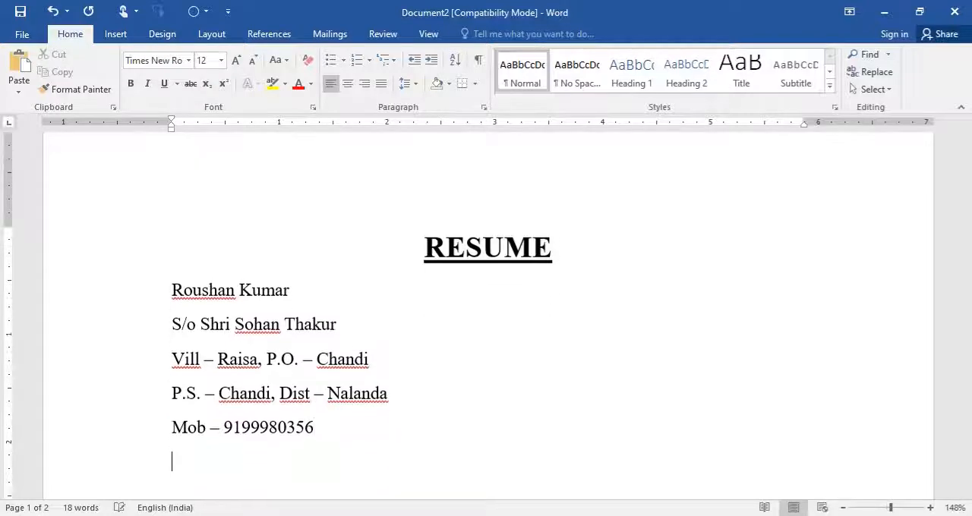
# - Enter the applicant's e-mail address after the label "E-mail :-" below the mobile number and end the line
pyautogui.write('E-')
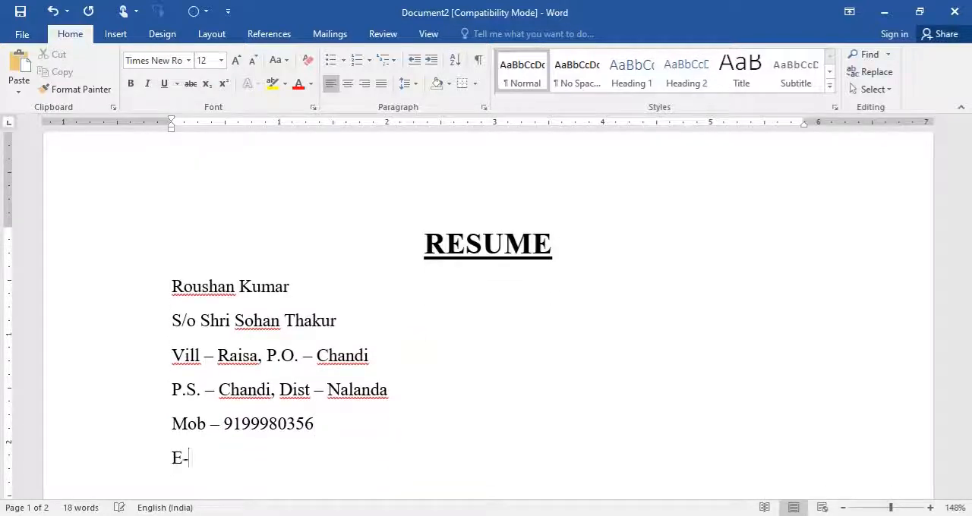
pyautogui.write('mail :- ')
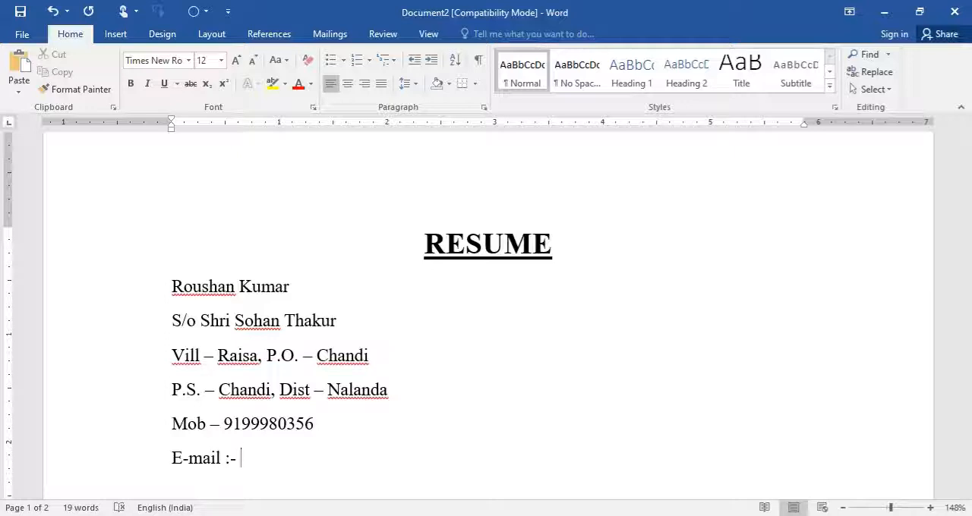
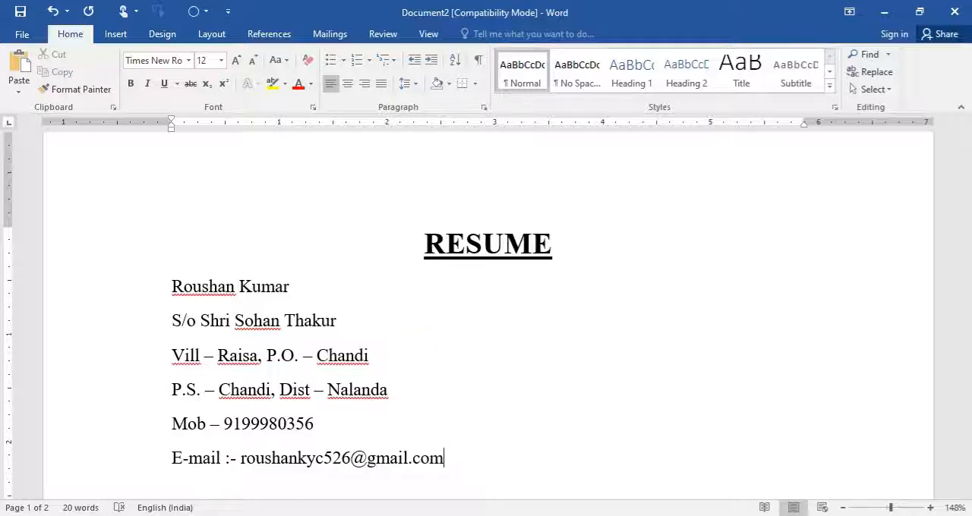
pyautogui.press('Return')
pyautogui.press('Return')
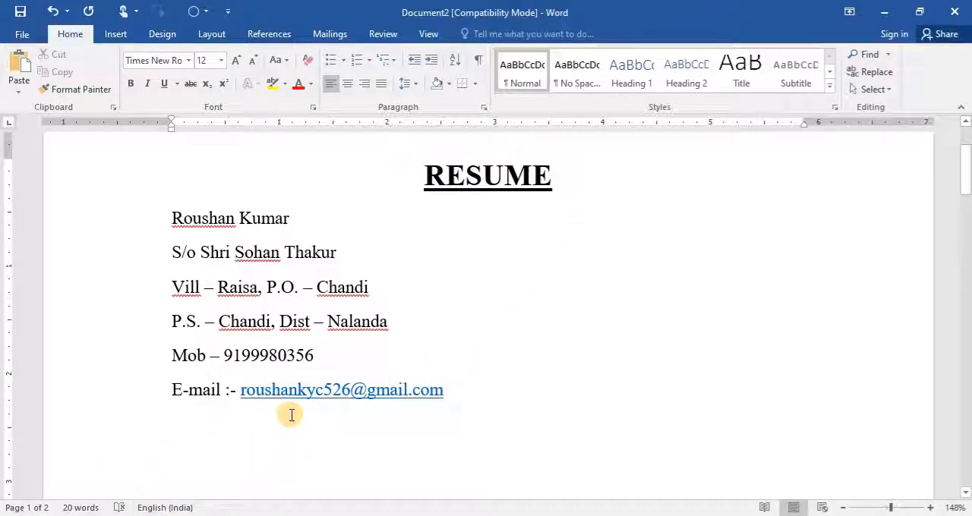
# - Leave one blank line below the e-mail line and add the section heading "Career Objective"
pyautogui.write('Career')
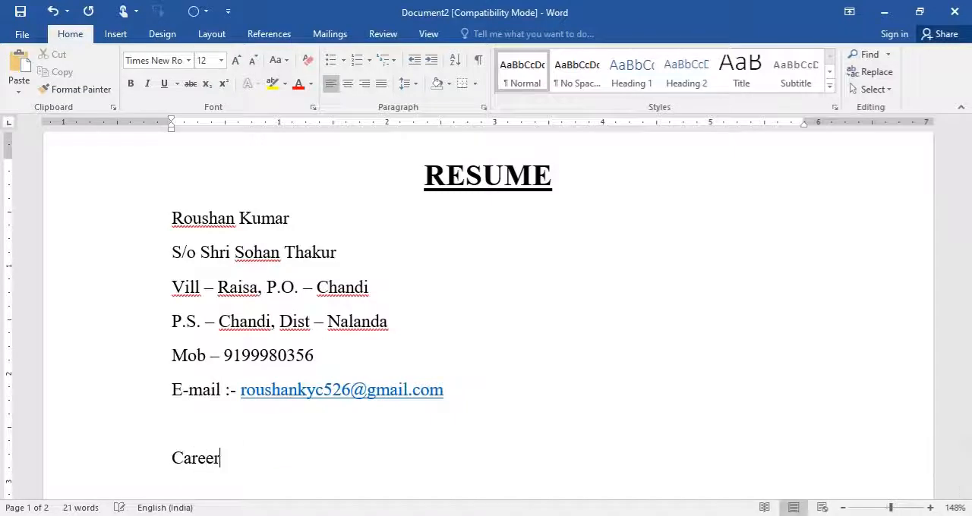
pyautogui.write(' Object')
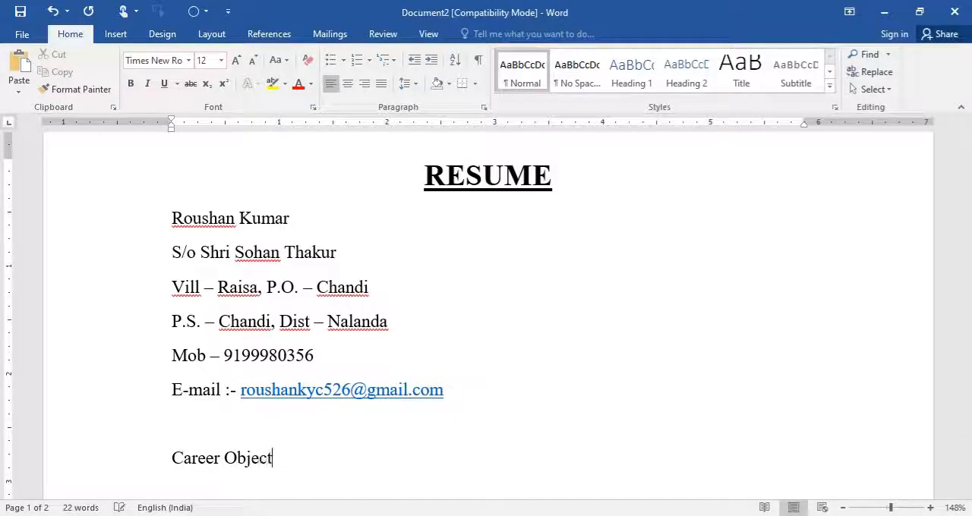
pyautogui.write('ive')
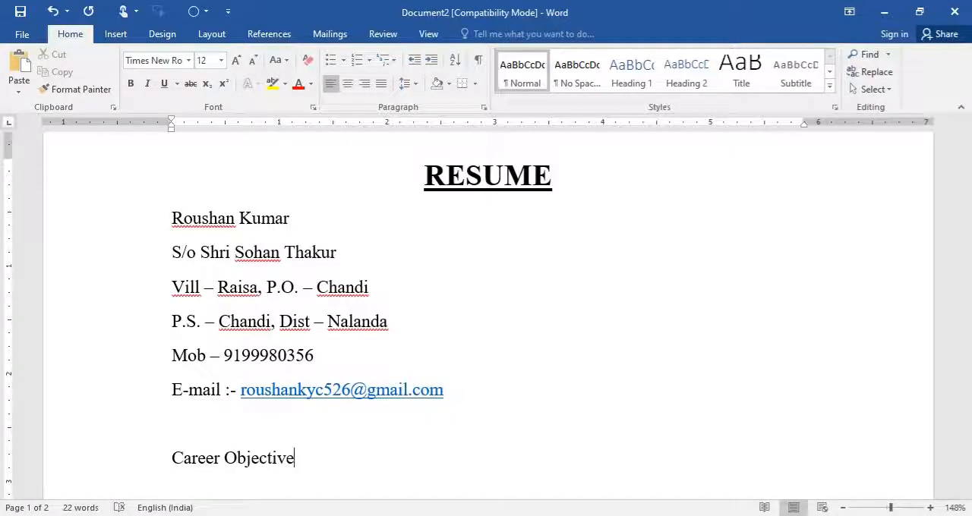
# - Start a paragraph below Career Objective with a tab-indented first line, reading "To excel the field of Accounts by"
pyautogui.press('Return')
pyautogui.press('Tab')
pyautogui.write('To ')
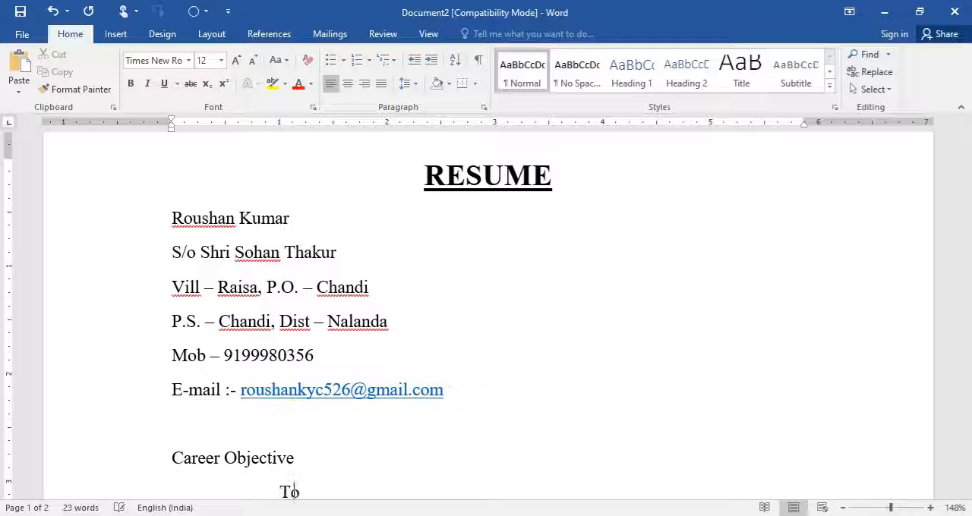
pyautogui.write('excel')
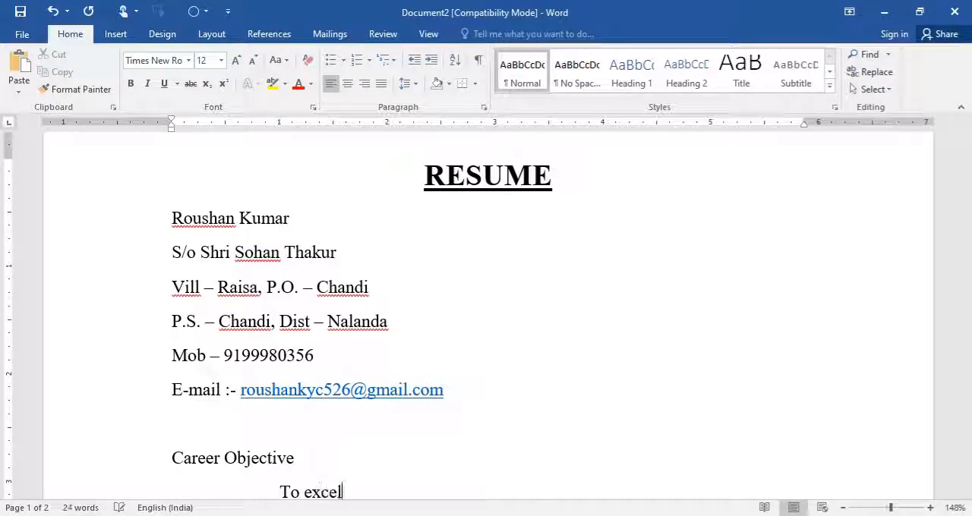
pyautogui.write(' the field of ')
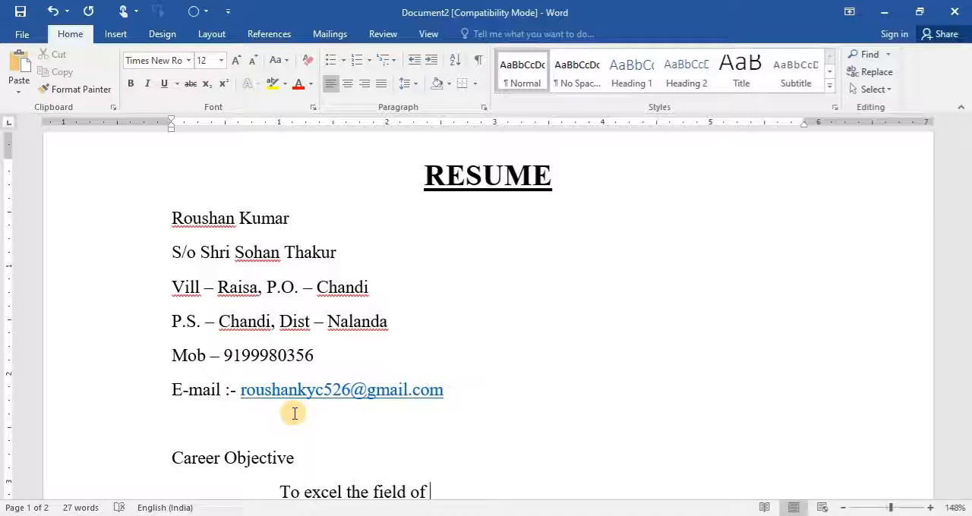
pyautogui.write('Accounts by A')
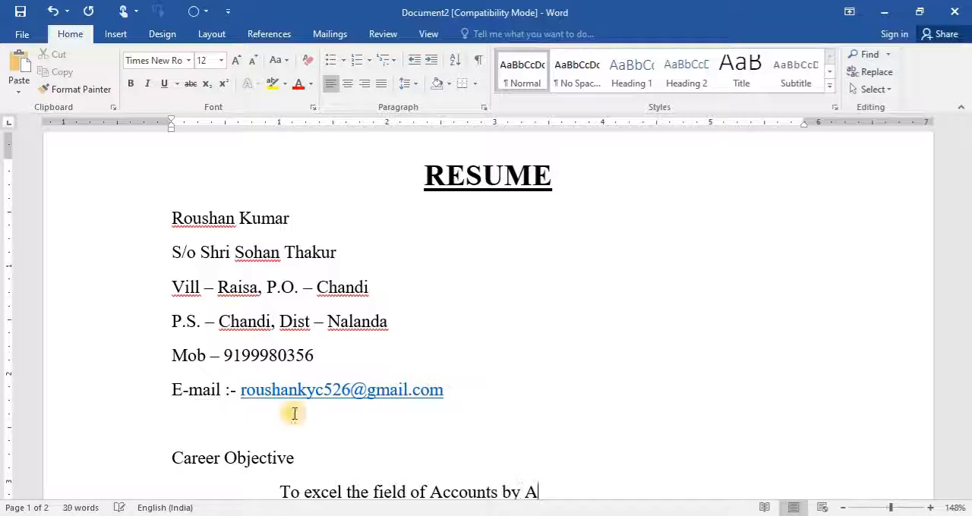
pyautogui.press('BackSpace')
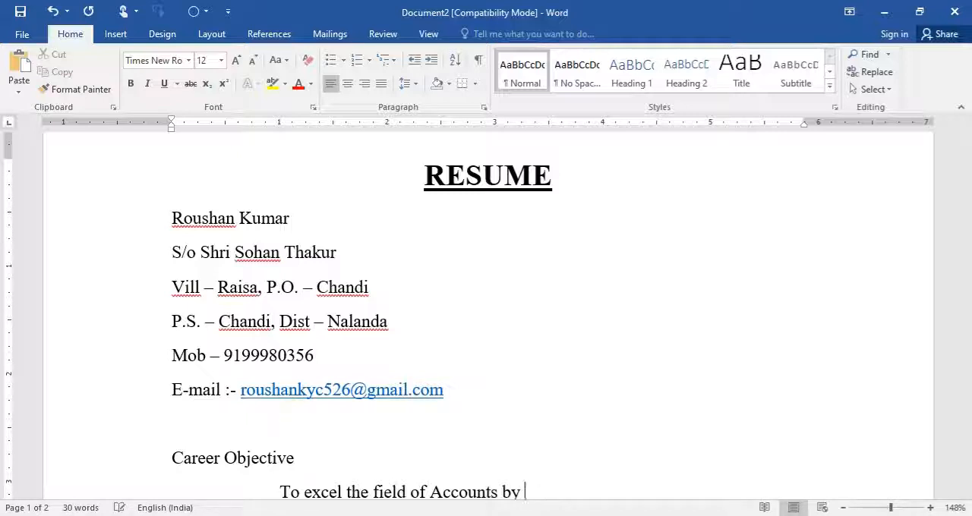
# - Continue the career objective sentence with "accepting the challenges & done the assignment honestly"
pyautogui.write('accepting')
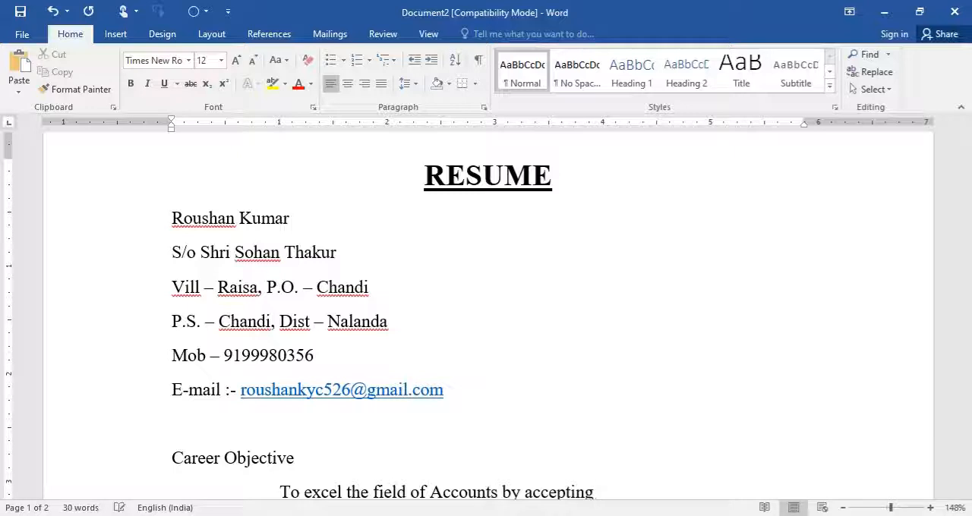
pyautogui.write(' the cha')
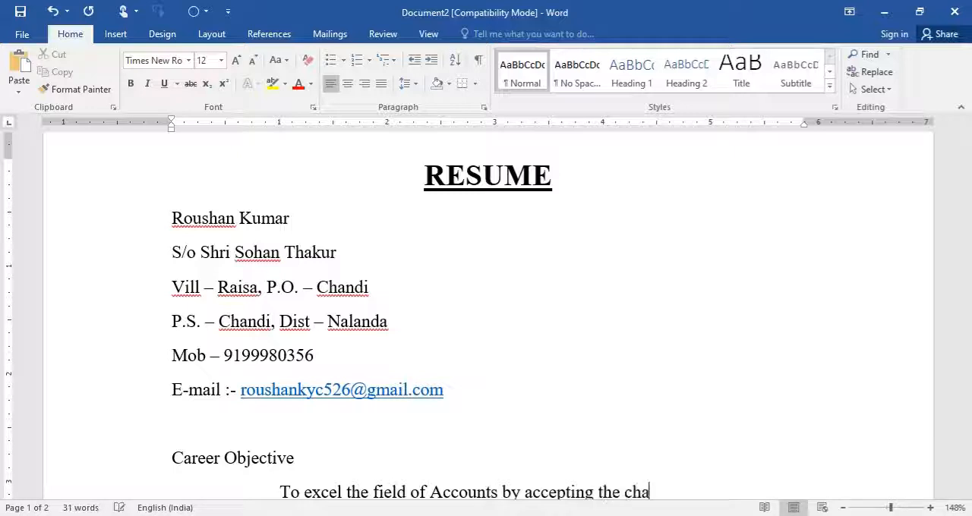
pyautogui.write('llenges ')
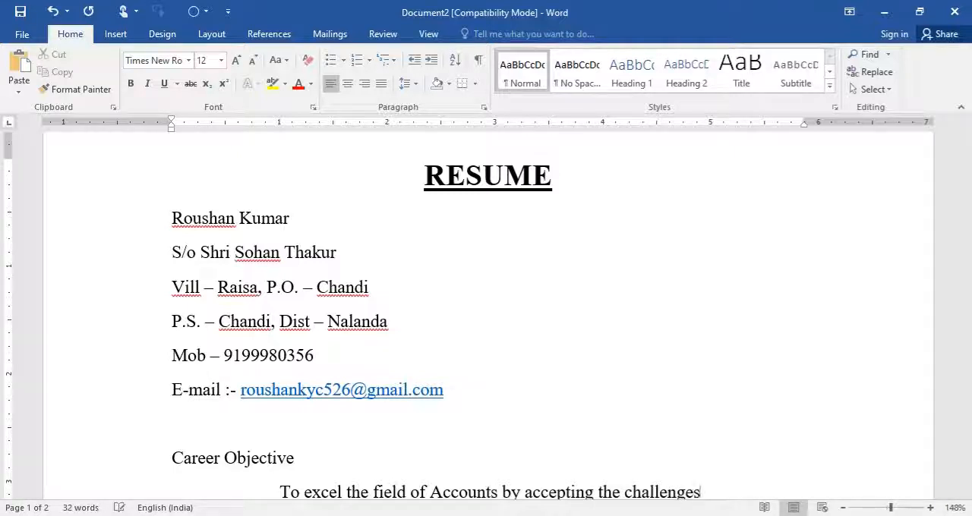
pyautogui.write('& ')
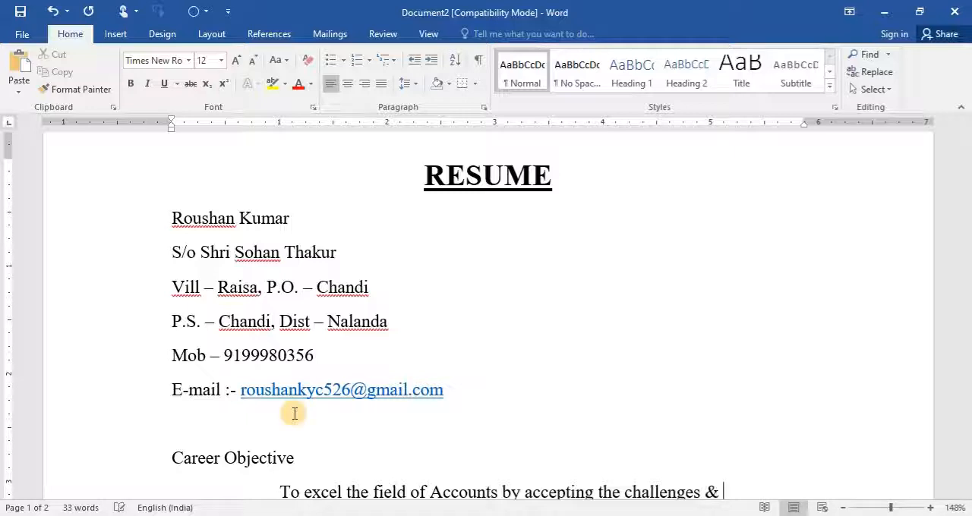
pyautogui.write('done the as')
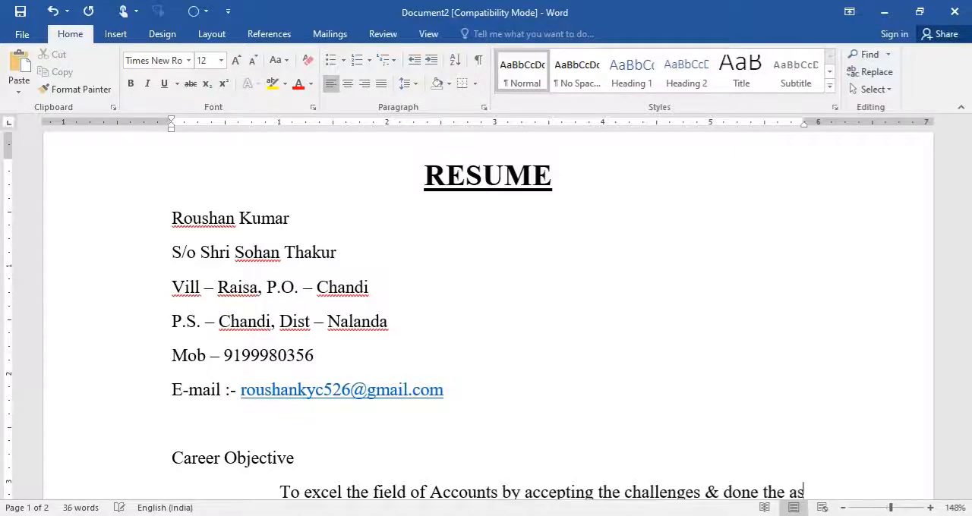
pyautogui.write('signment ')
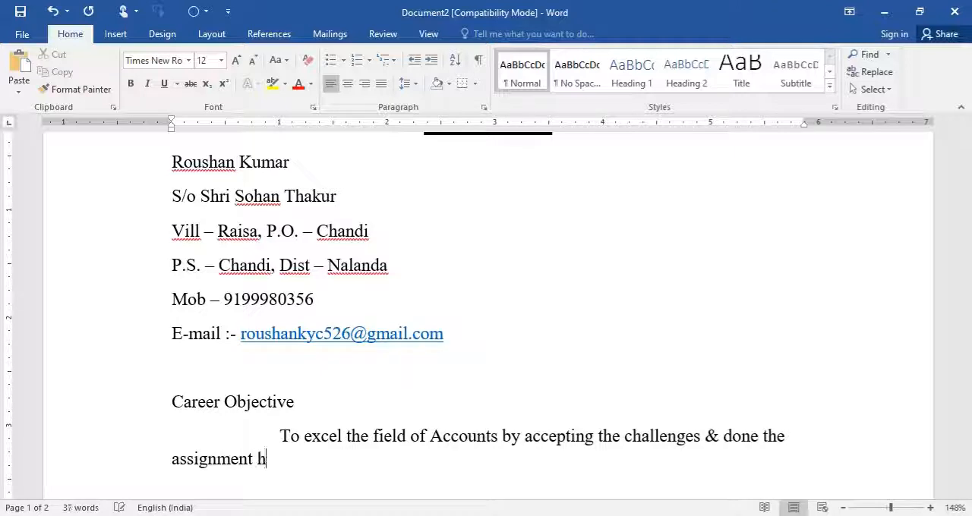
pyautogui.write('honestly')
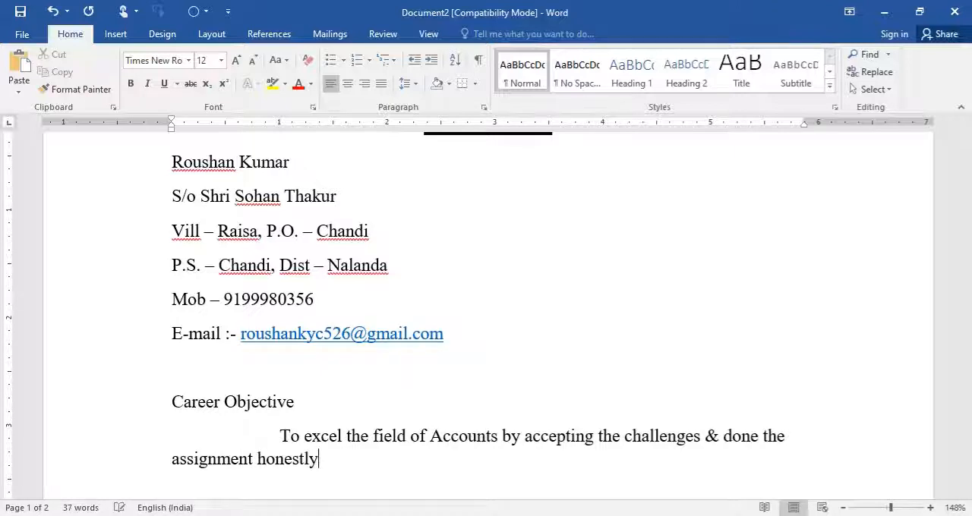
pyautogui.write('. Whil')
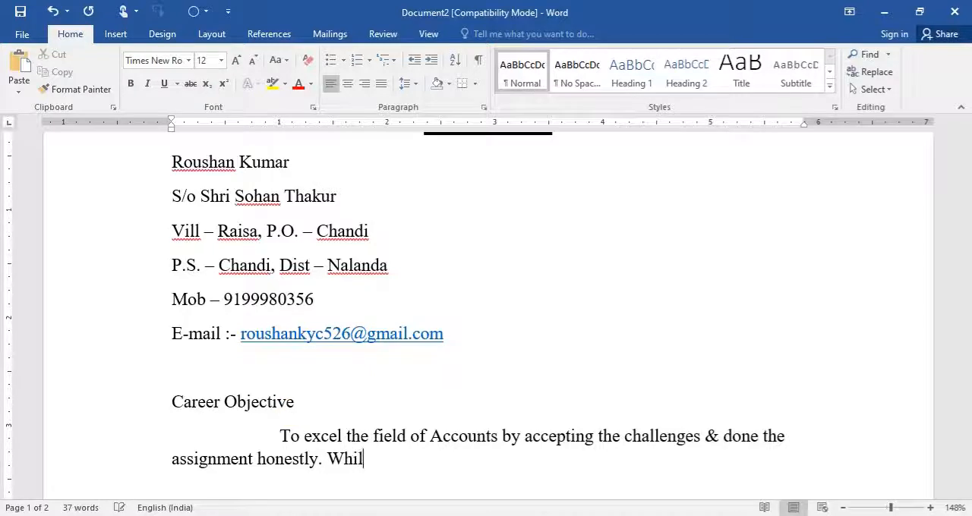
pyautogui.write('e being t')
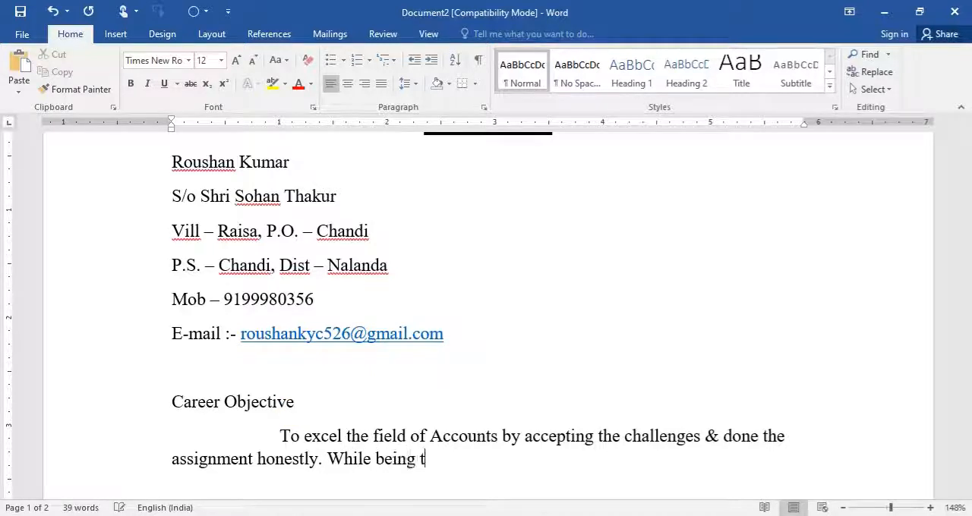
pyautogui.write('he part of t')
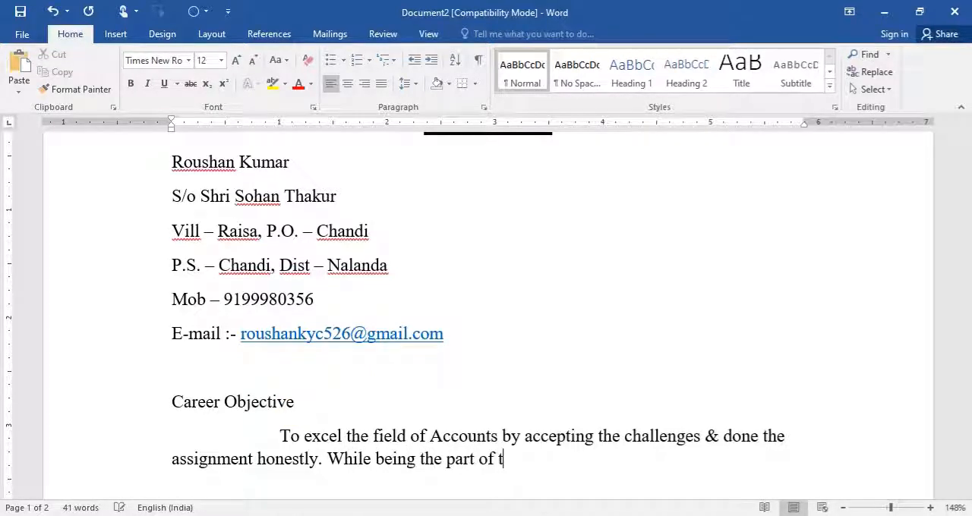
pyautogui.write('he oragniza')
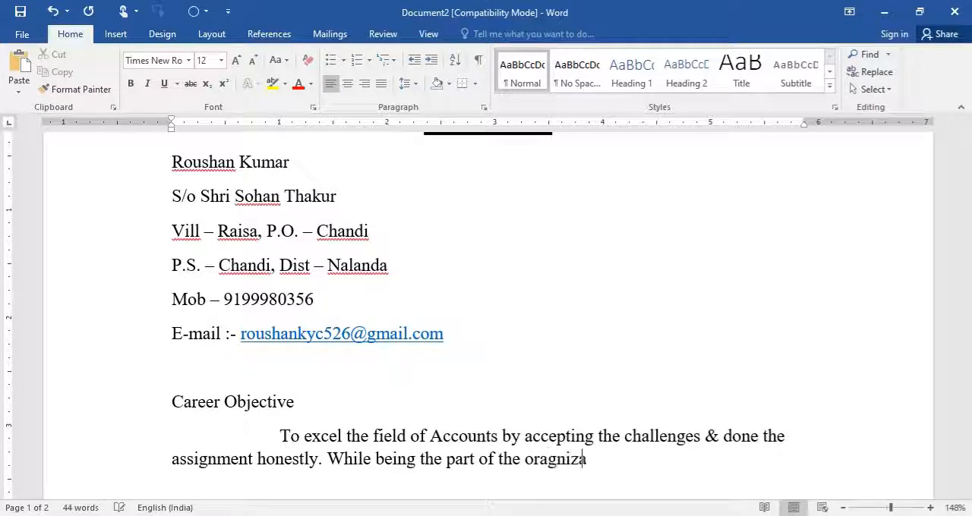
pyautogui.press('BackSpace')
pyautogui.press('BackSpace')
pyautogui.press('BackSpace')
pyautogui.press('BackSpace')
pyautogui.press('BackSpace')
pyautogui.press('BackSpace')
pyautogui.write('ganization.')
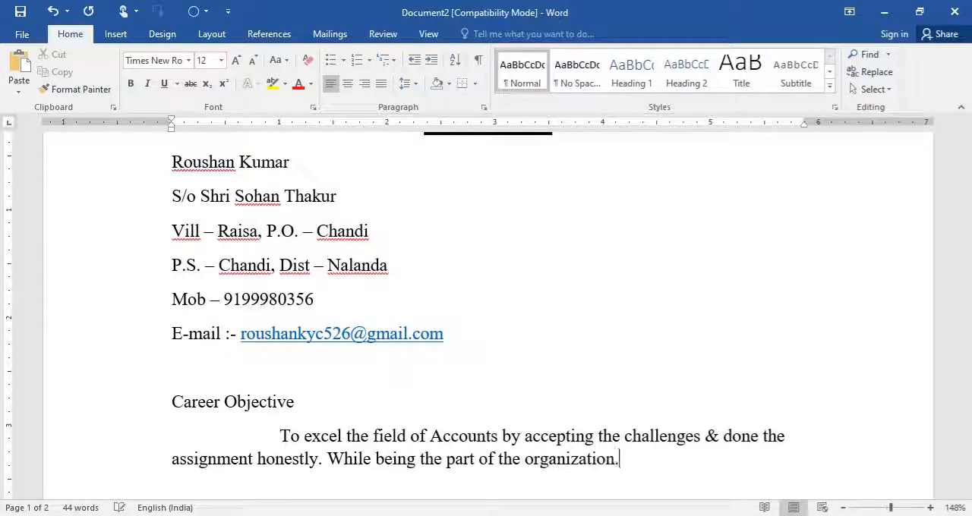
# - Join the two career objective sentences by removing the full stop after "honestly" and making "while" lowercase
pyautogui.press('Home')
pyautogui.hotkey('ctrl', 'Right')
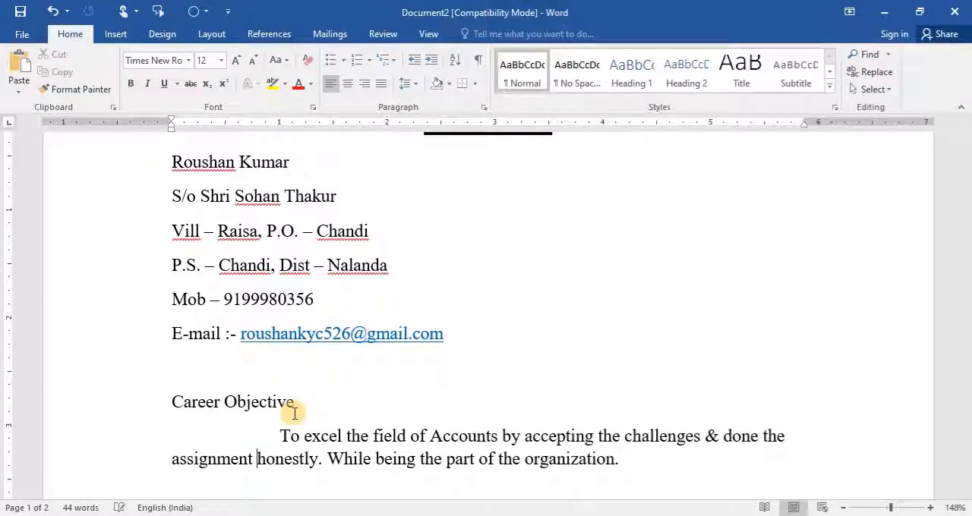
pyautogui.hotkey('ctrl', 'Right')
pyautogui.press('Delete')
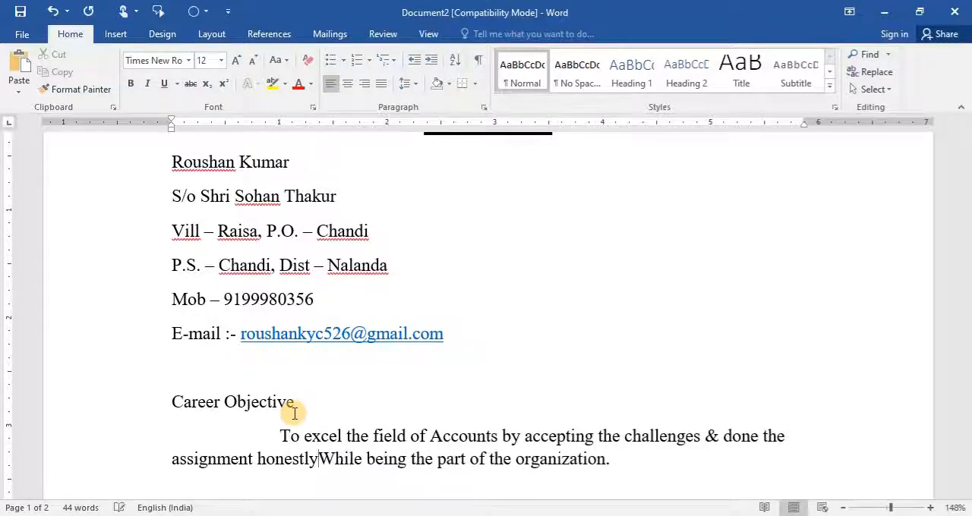
pyautogui.press('Delete')
pyautogui.write('w')
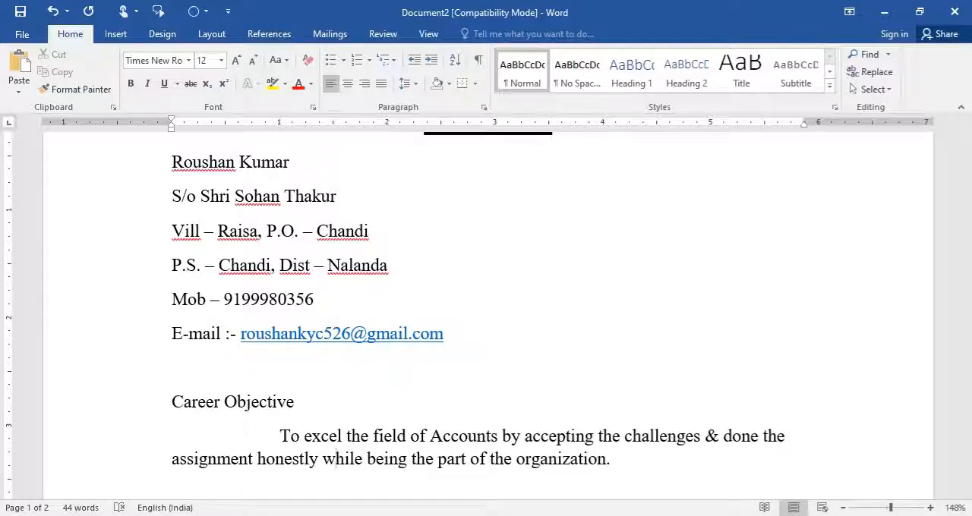
# - Format the "Career Objective" heading as bold, underlined and italic
pyautogui.tripleClick(293, 413)
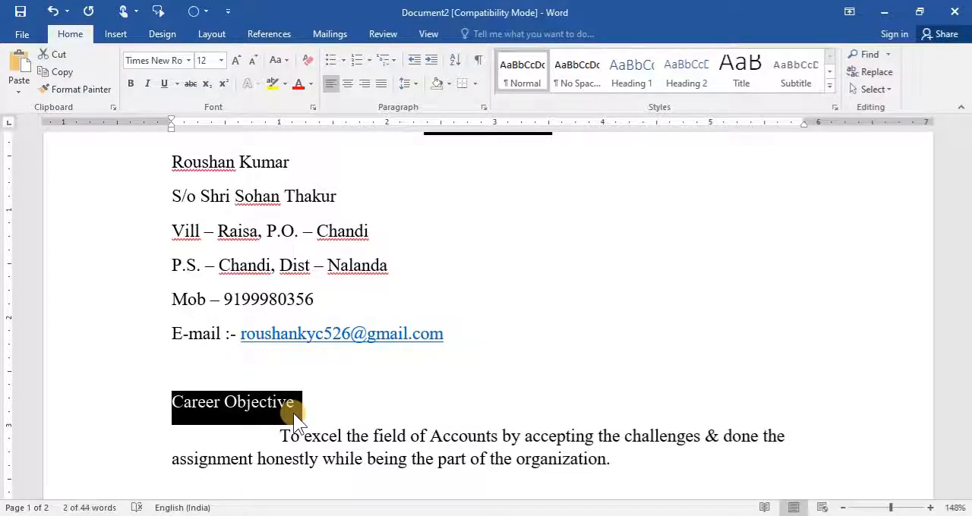
pyautogui.click(134, 84)
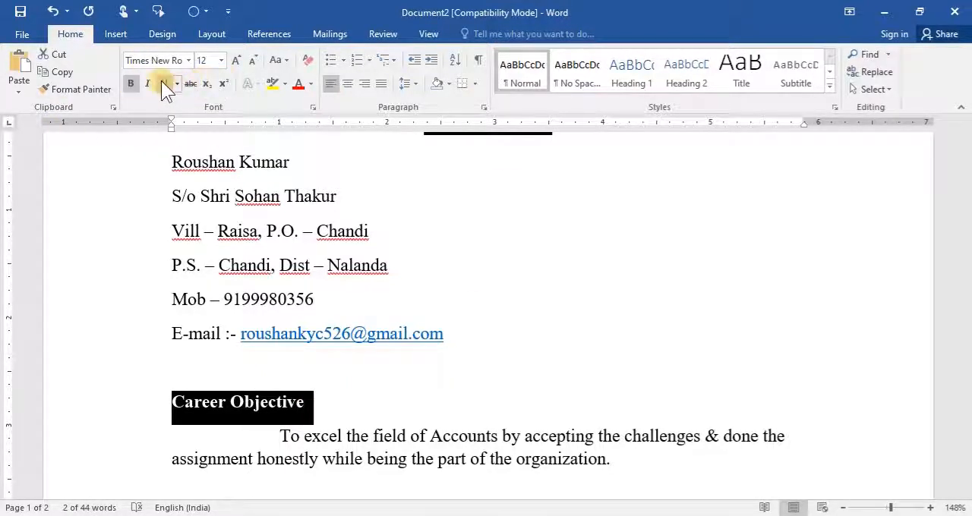
pyautogui.click(163, 84)
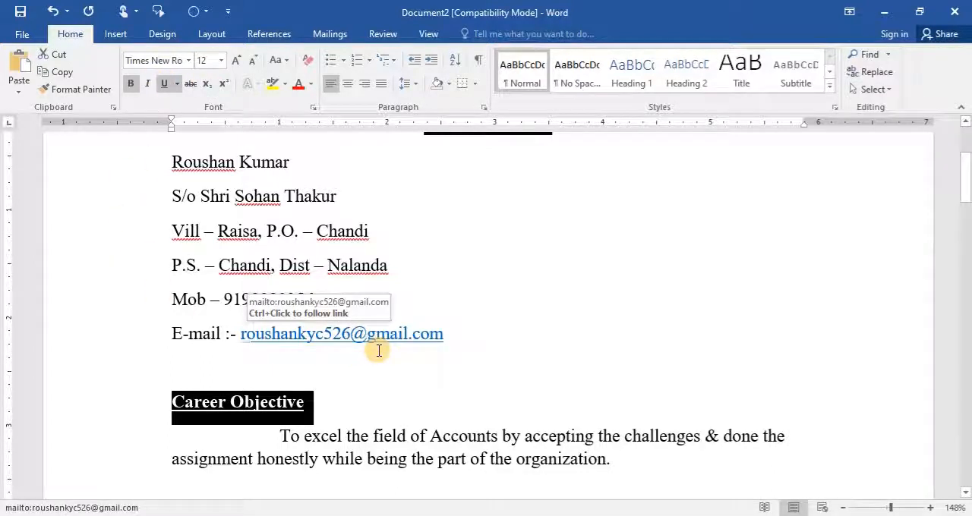
pyautogui.click(148, 83)
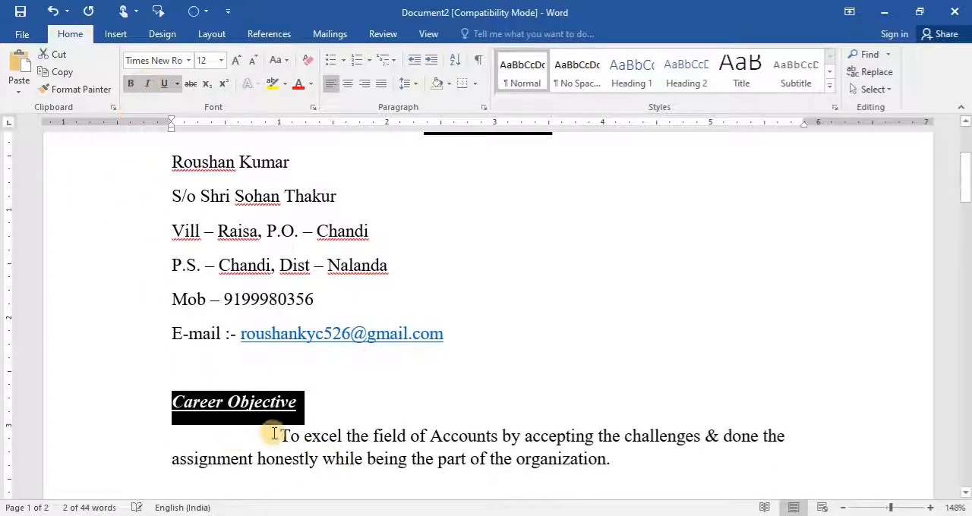
# - Draw a horizontal line about 8.13 inches long across the page on the blank line between the e-mail line and Career Objective
pyautogui.click(210, 369)
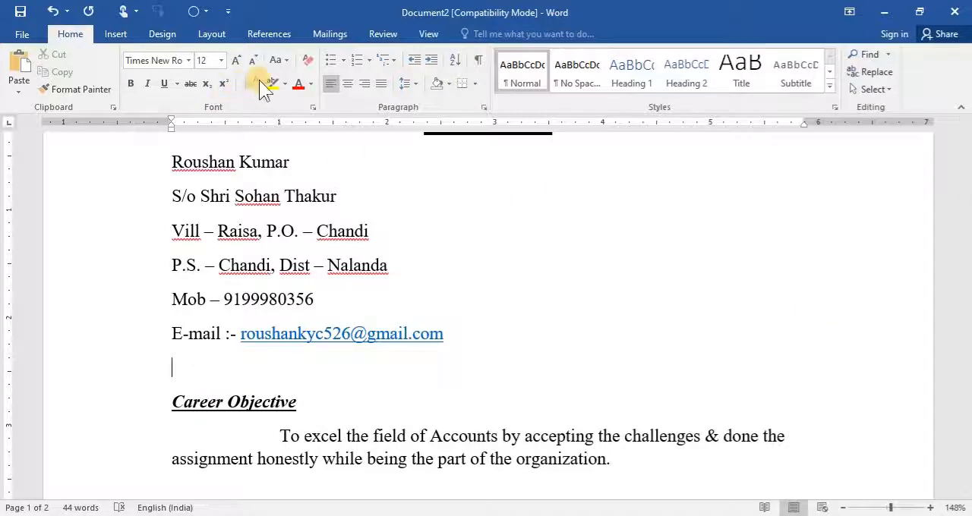
pyautogui.click(113, 38)
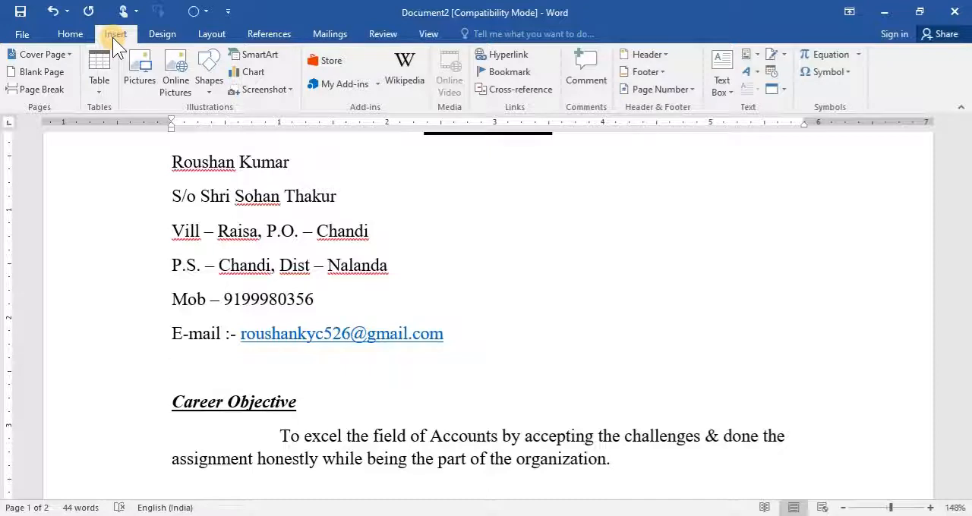
pyautogui.click(205, 89)
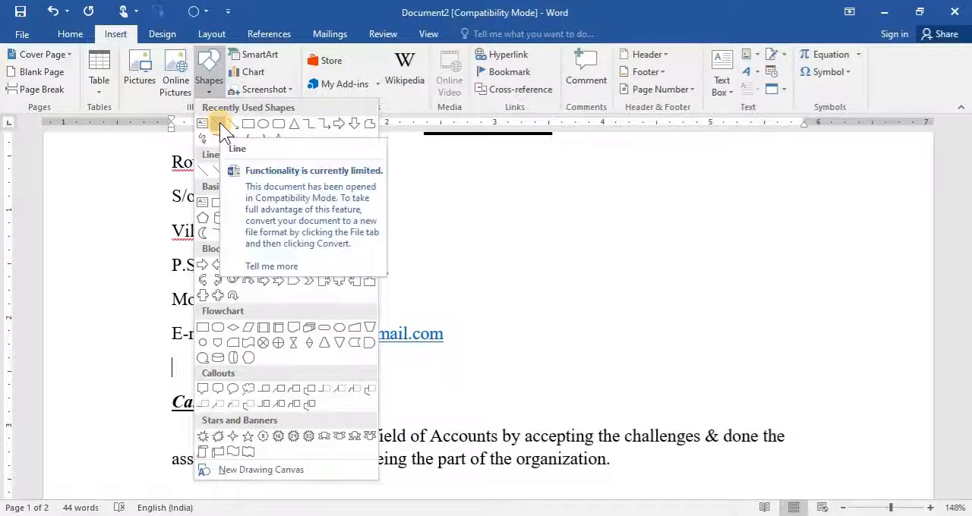
pyautogui.click(219, 123)
pyautogui.moveTo(52, 368)
pyautogui.mouseDown()
pyautogui.moveTo(342, 373)
pyautogui.moveTo(935, 345)
pyautogui.moveTo(929, 370)
pyautogui.mouseUp()
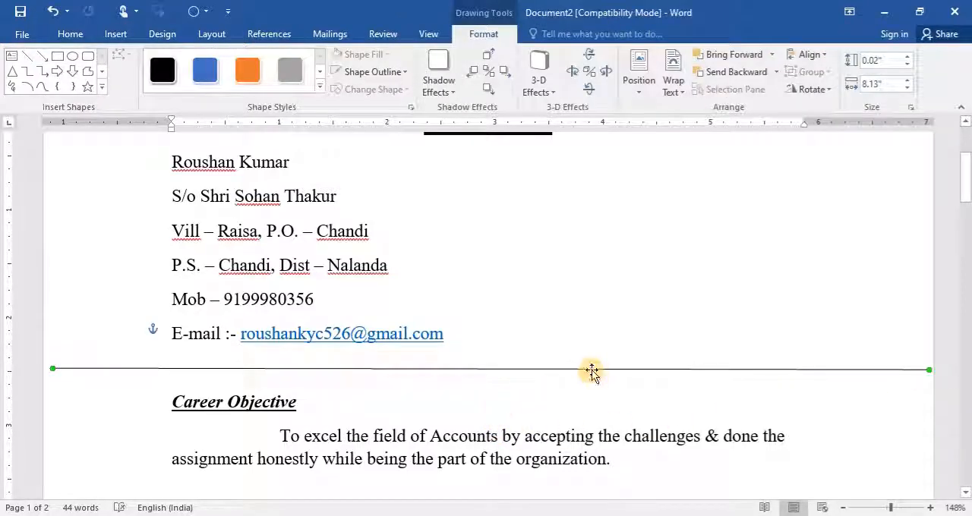
pyautogui.moveTo(591, 370); pyautogui.dragTo(587, 370)
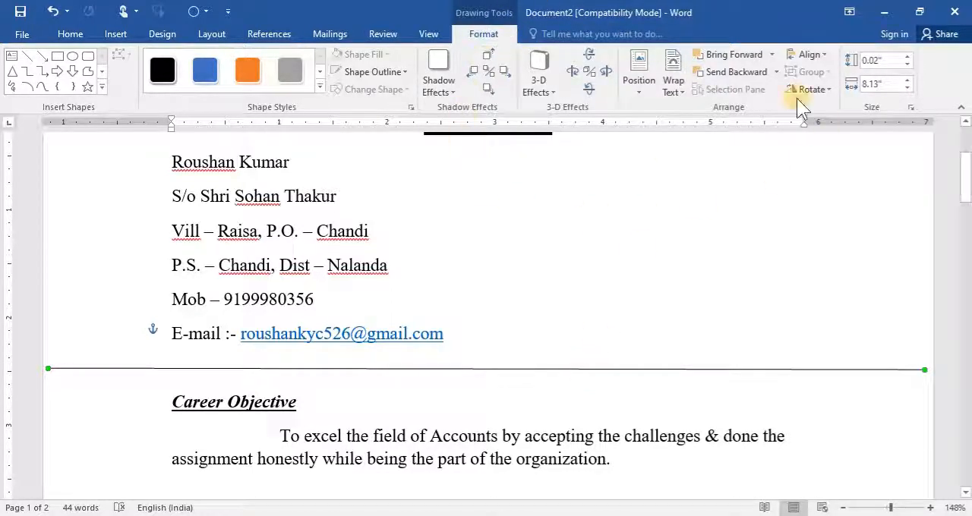
pyautogui.click(359, 74)
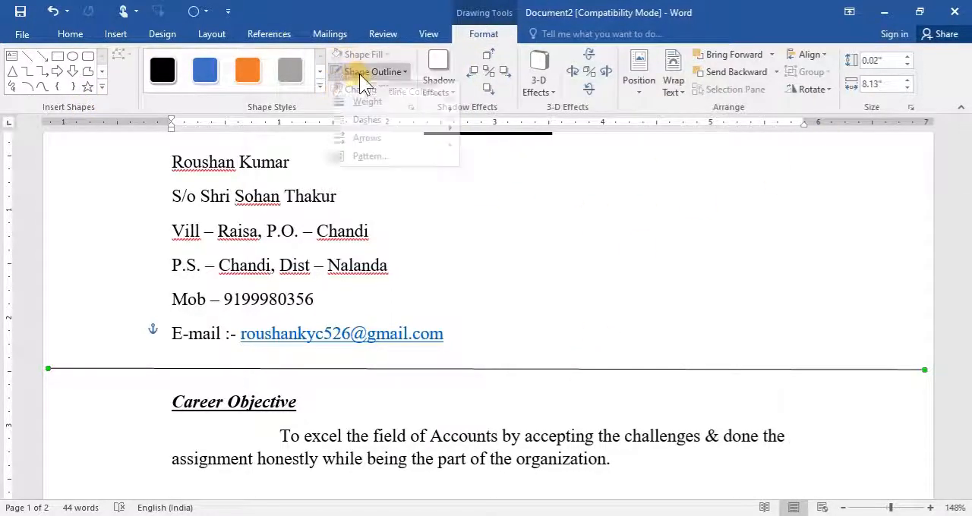
pyautogui.moveTo(368, 111)
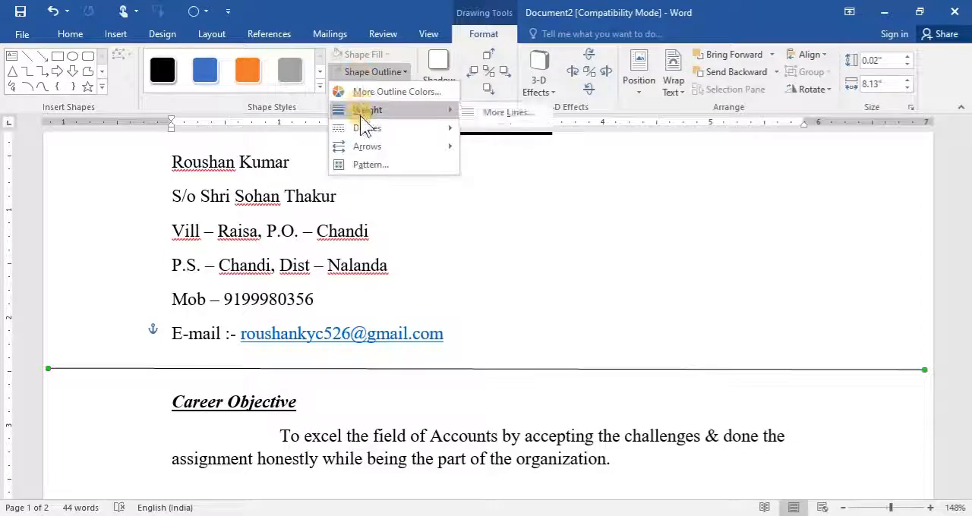
pyautogui.click(507, 114)
pyautogui.click(481, 222)
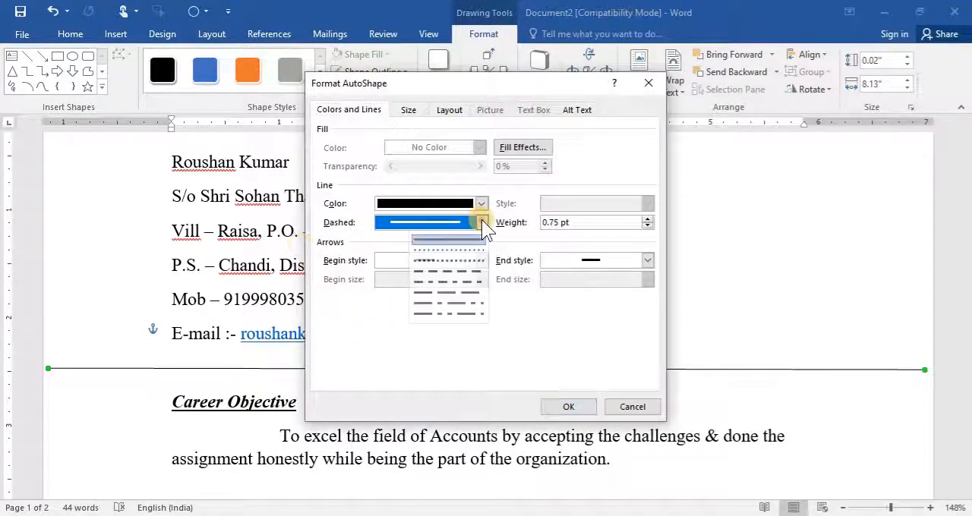
pyautogui.click(481, 220)
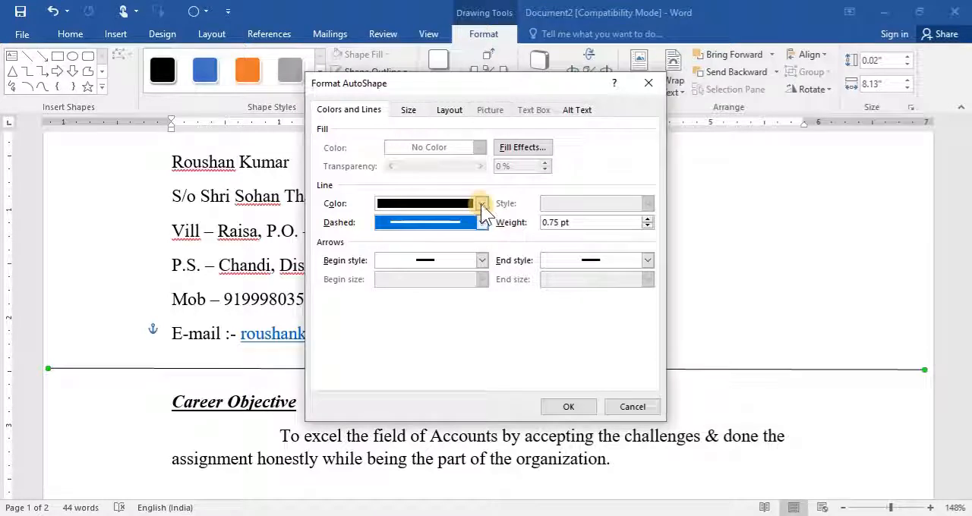
pyautogui.click(629, 409)
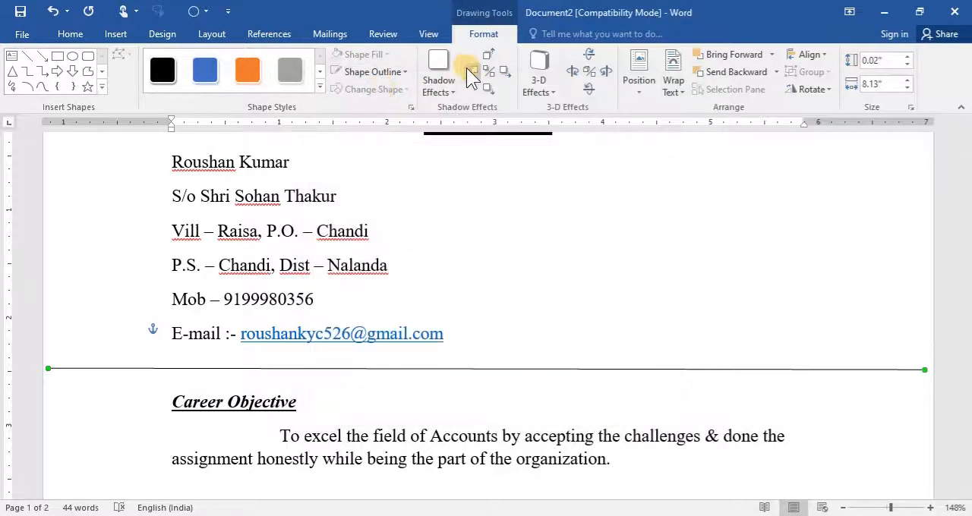
# - Set the weight of the horizontal line above Career Objective to 1.25 pt
pyautogui.click(365, 74)
pyautogui.moveTo(370, 112)
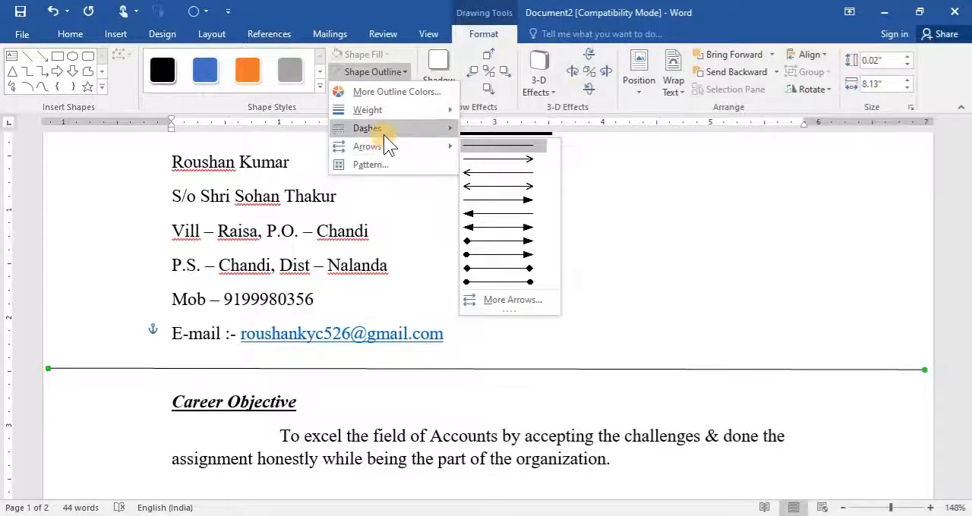
pyautogui.moveTo(384, 134)
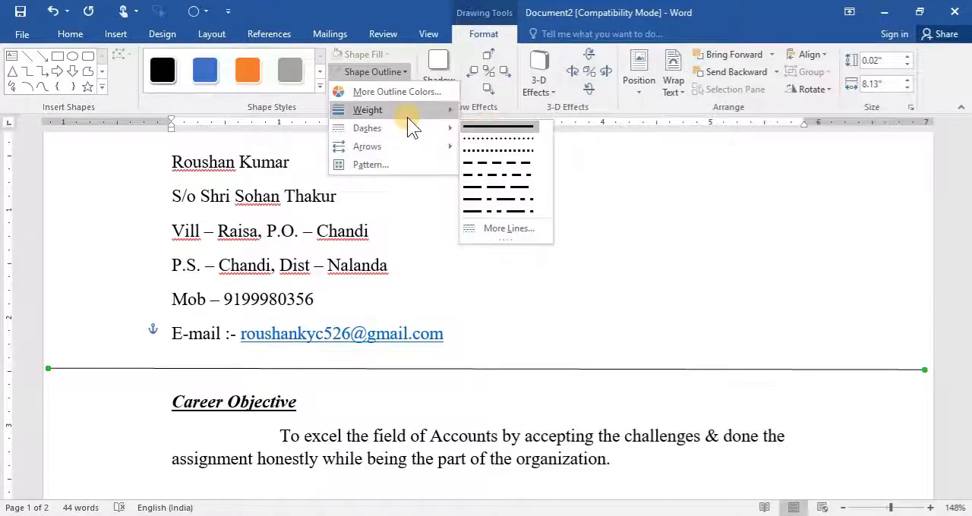
pyautogui.moveTo(407, 115)
pyautogui.click(491, 114)
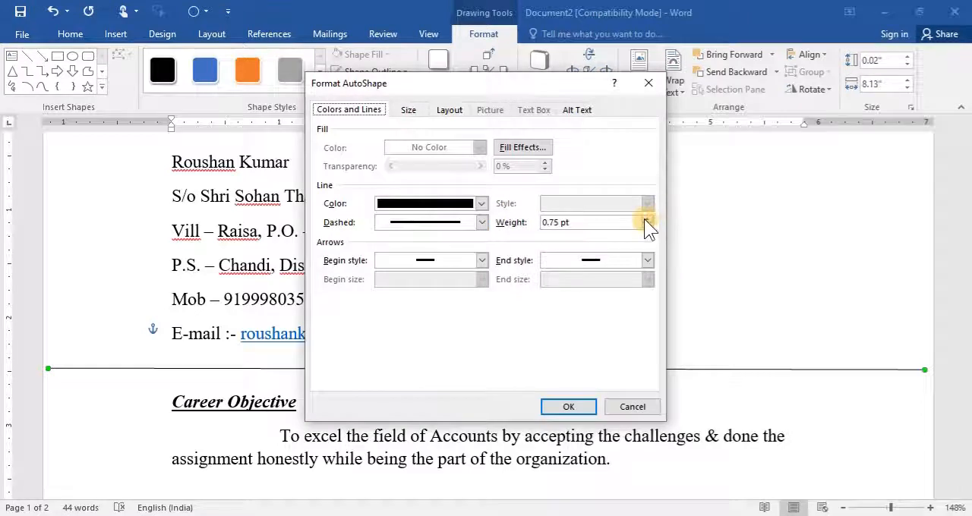
pyautogui.click(646, 219)
pyautogui.click(646, 218)
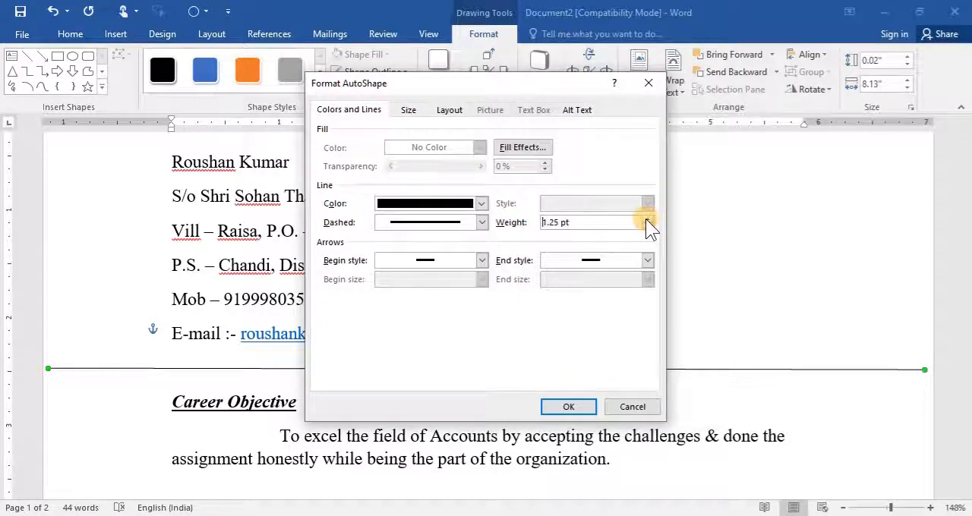
pyautogui.click(565, 406)
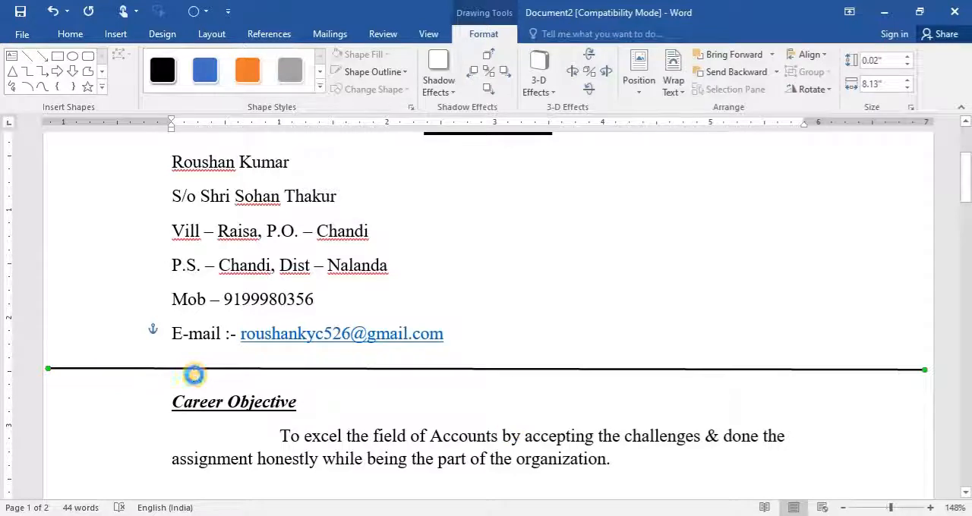
# - Paste a copy of the horizontal line and nudge it into place just below the original, aligned with its ends
pyautogui.hotkey('ctrl', 'v')
pyautogui.press('Left')
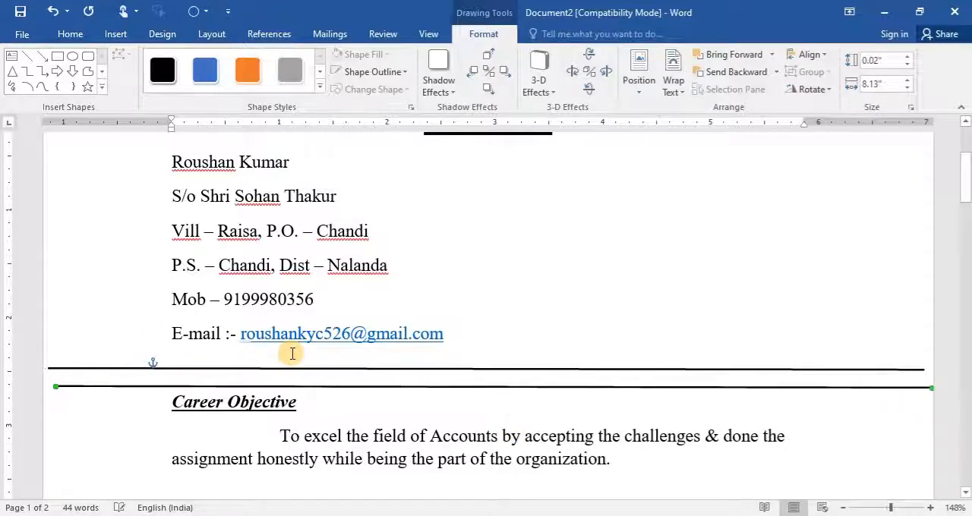
pyautogui.press('Left')
pyautogui.press('Up')
pyautogui.press('Up')
pyautogui.press('Up')
pyautogui.press('Up')
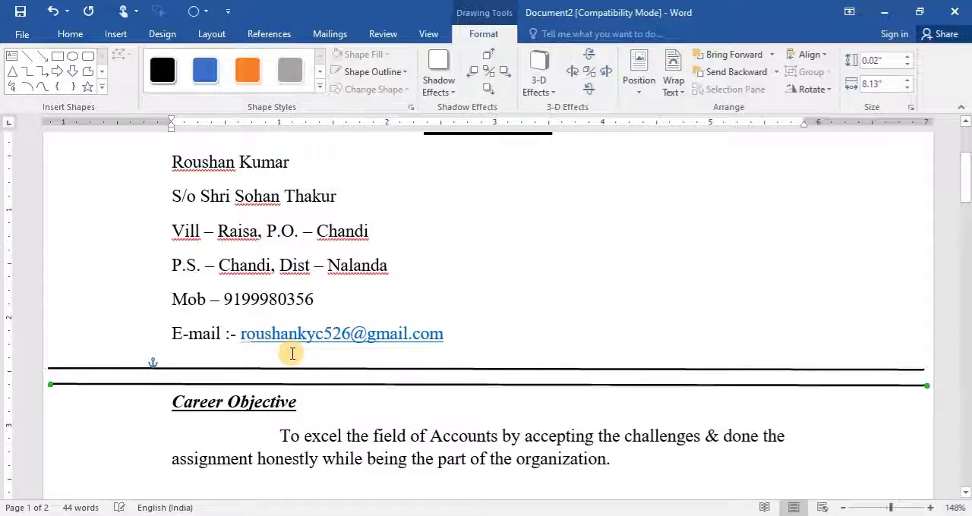
pyautogui.press('Up')
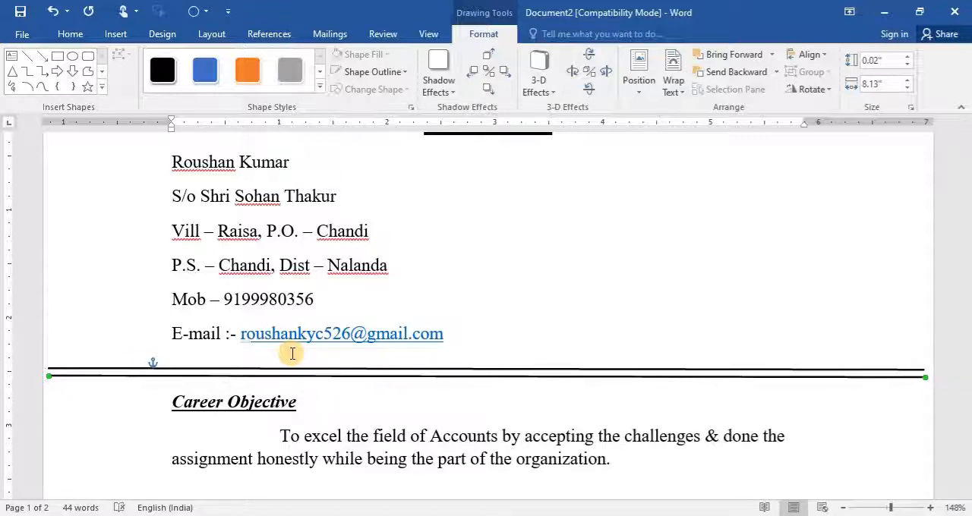
pyautogui.press('Up')
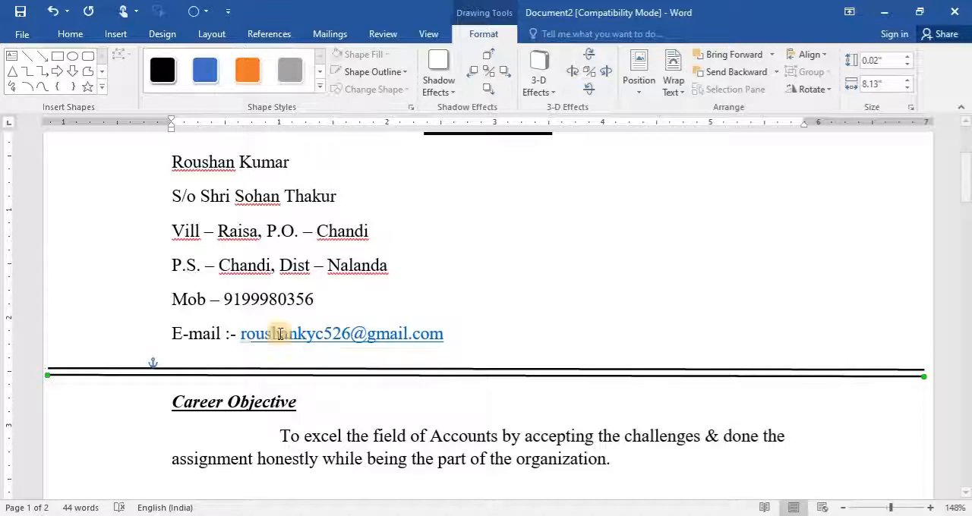
# - Set the weight of the lower divider line above Career Objective to 2.5 pt
pyautogui.click(394, 70)
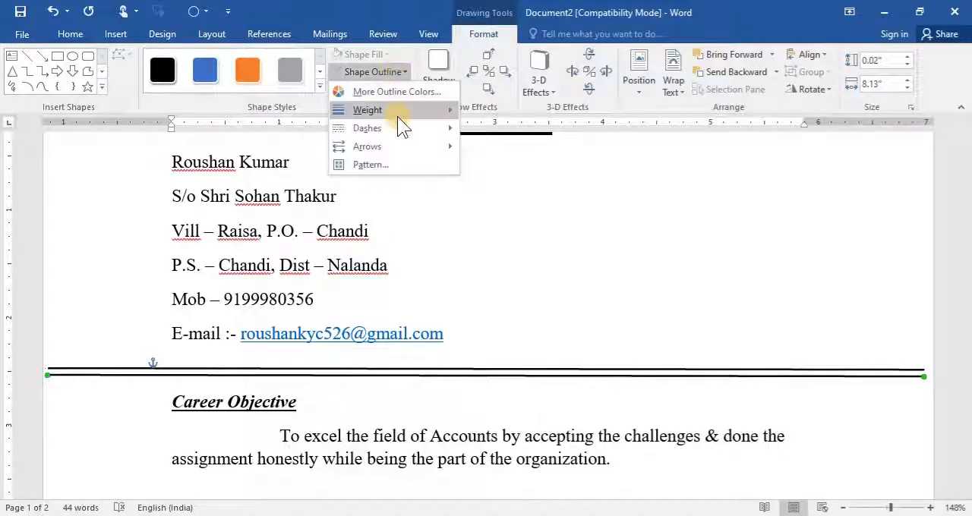
pyautogui.moveTo(397, 112)
pyautogui.click(497, 110)
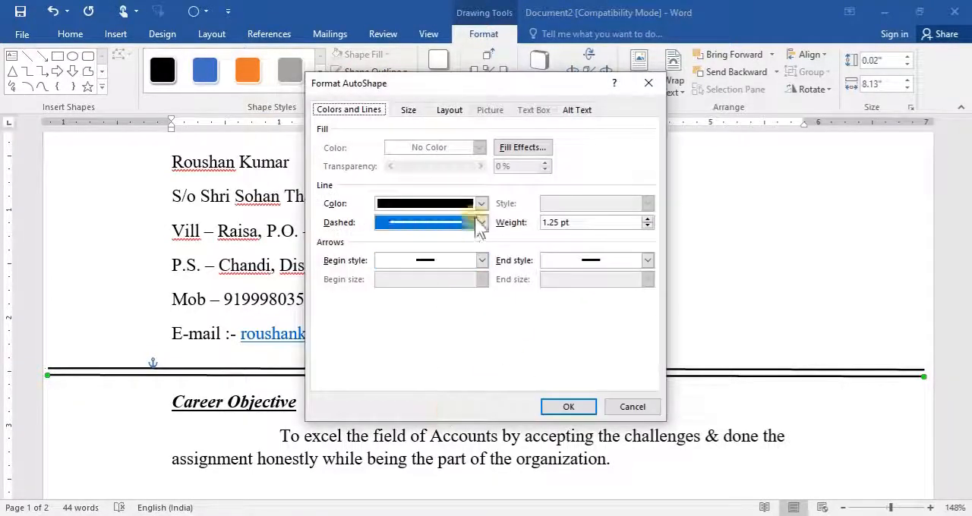
pyautogui.click(648, 218)
pyautogui.click(648, 219)
pyautogui.click(648, 219)
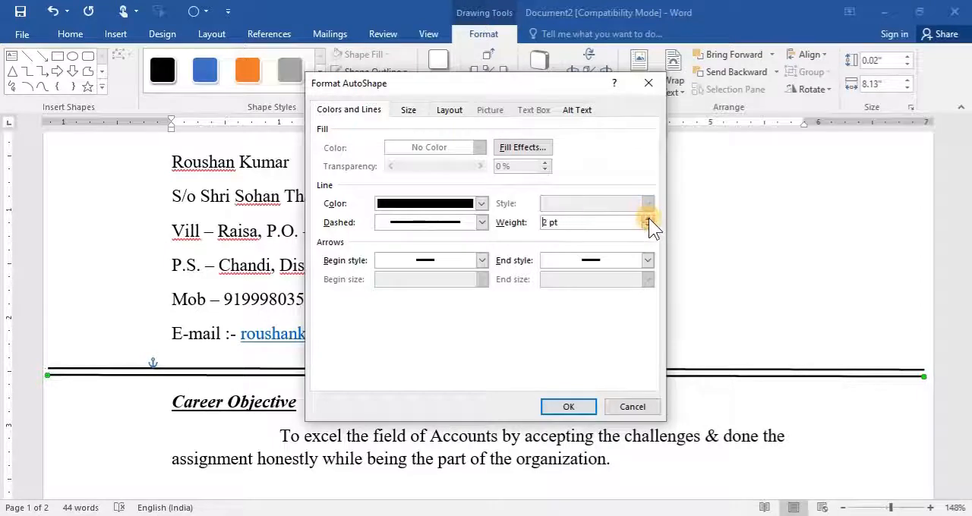
pyautogui.click(648, 219)
pyautogui.click(648, 218)
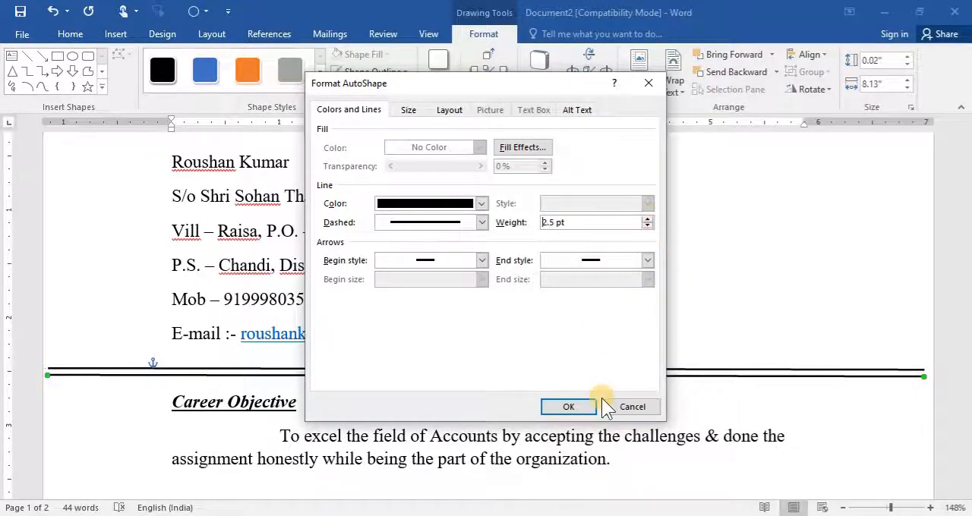
pyautogui.click(575, 406)
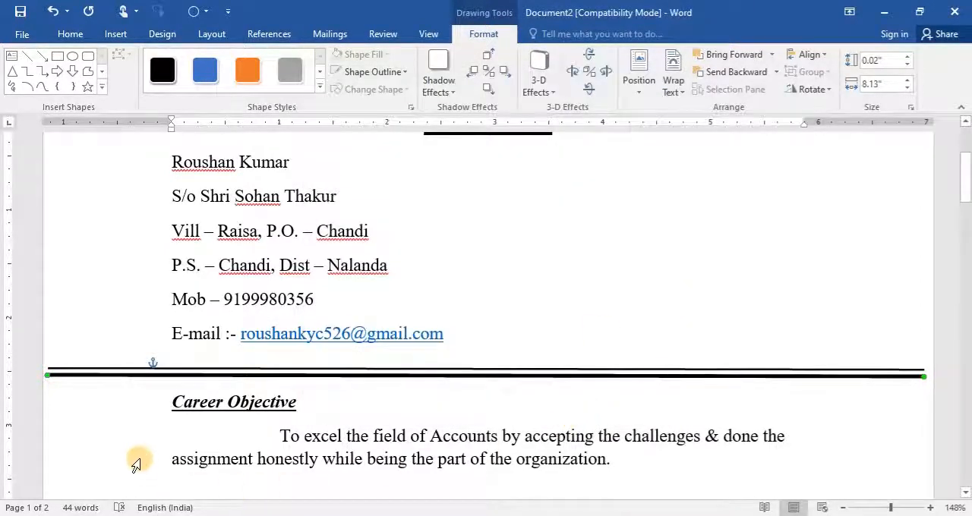
pyautogui.click(321, 402)
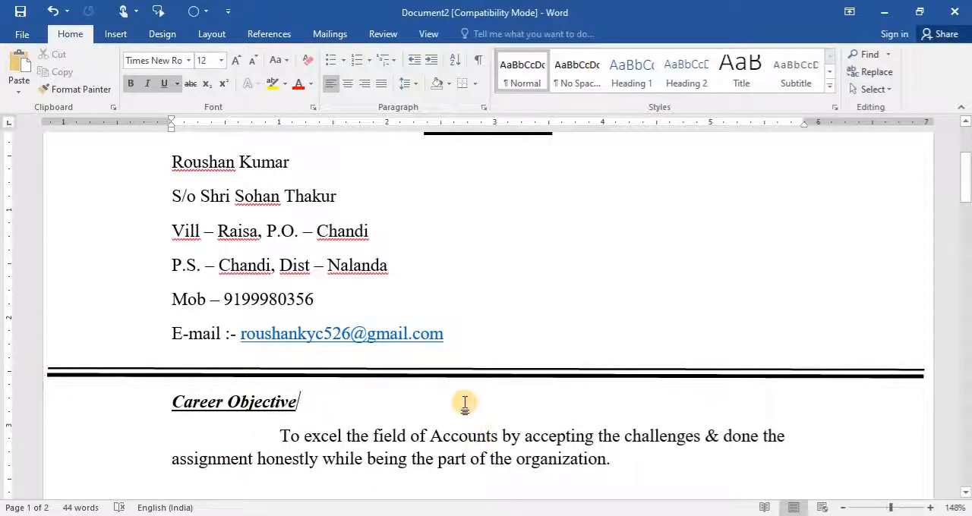
# - Add the heading "Educational Qualification" below the Career Objective paragraph, leaving one blank line between them
pyautogui.click(621, 454)
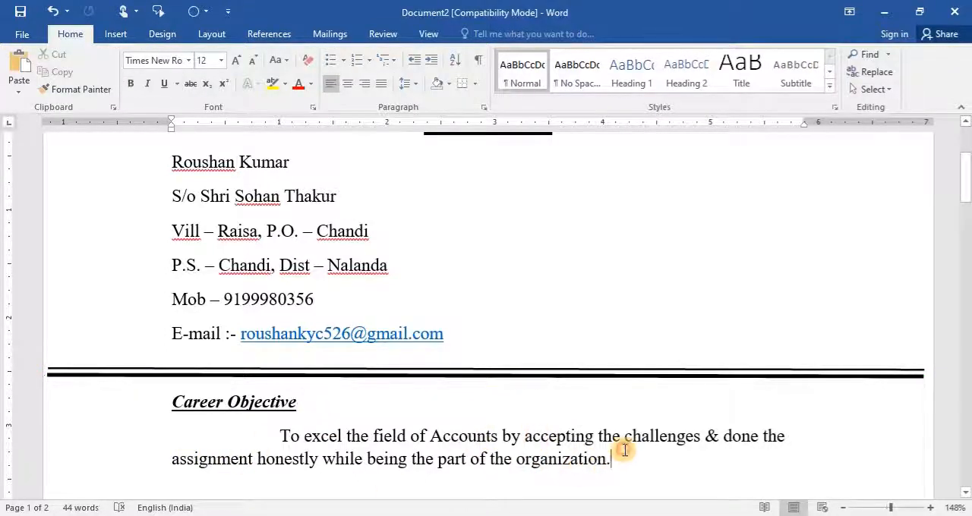
pyautogui.press('Return')
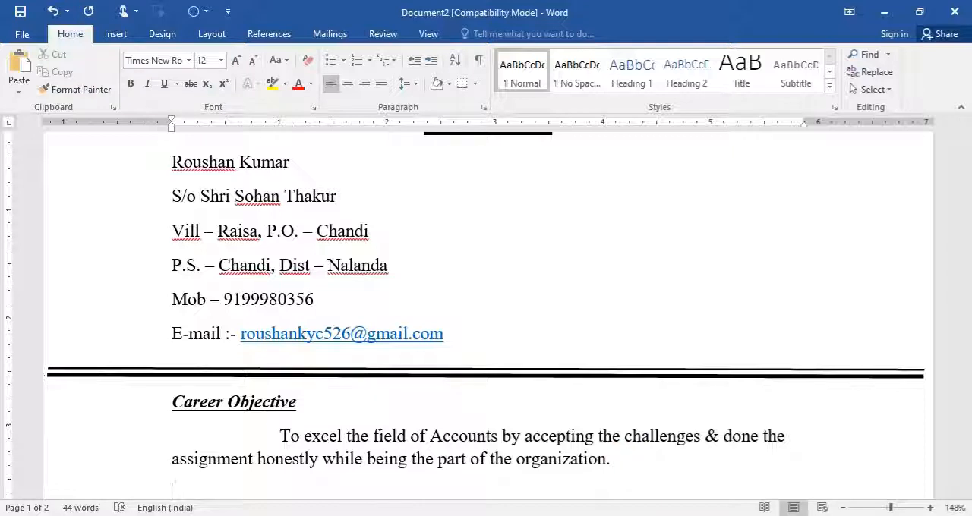
pyautogui.press('Return')
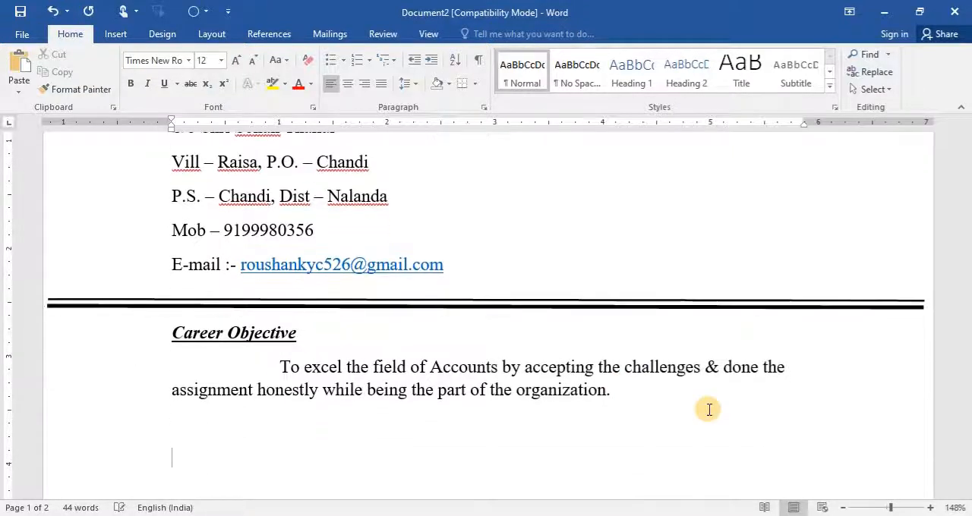
pyautogui.write('Educatio')
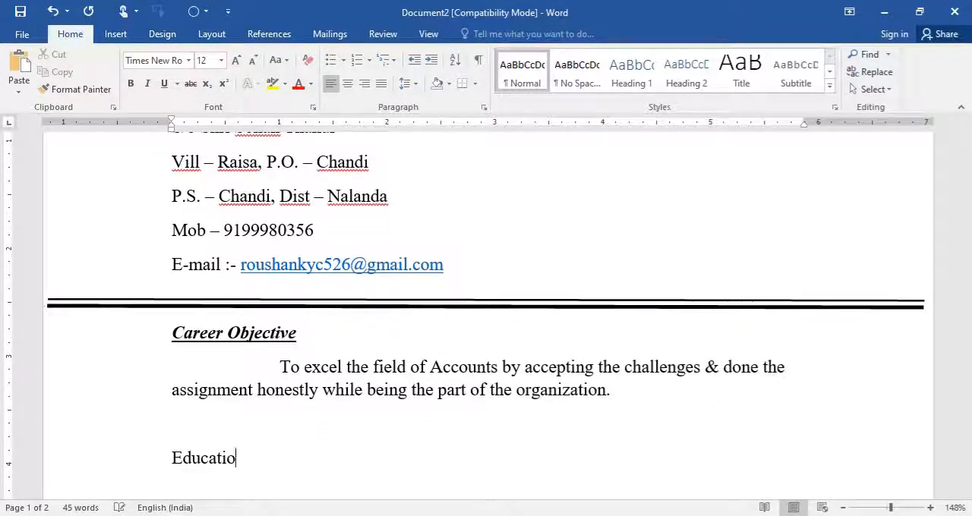
pyautogui.write('nal Qualif')
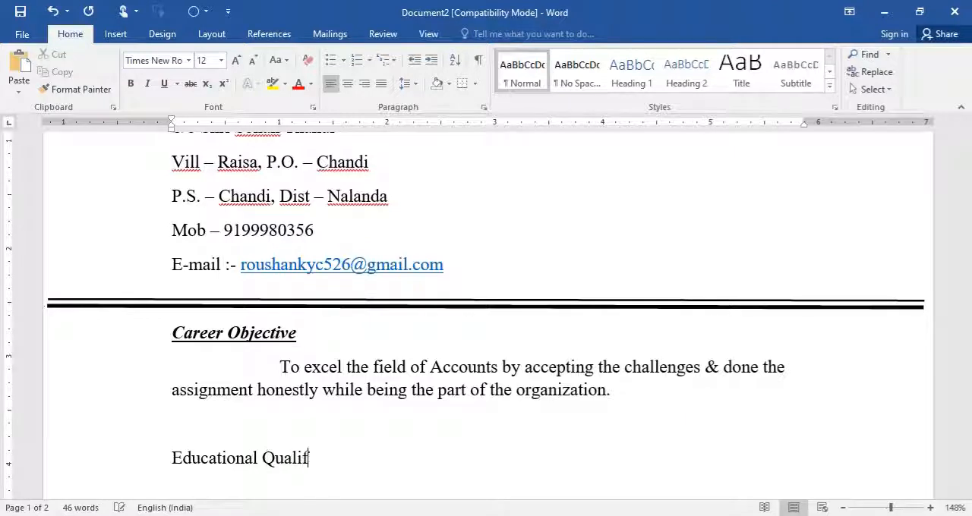
pyautogui.write('ication')
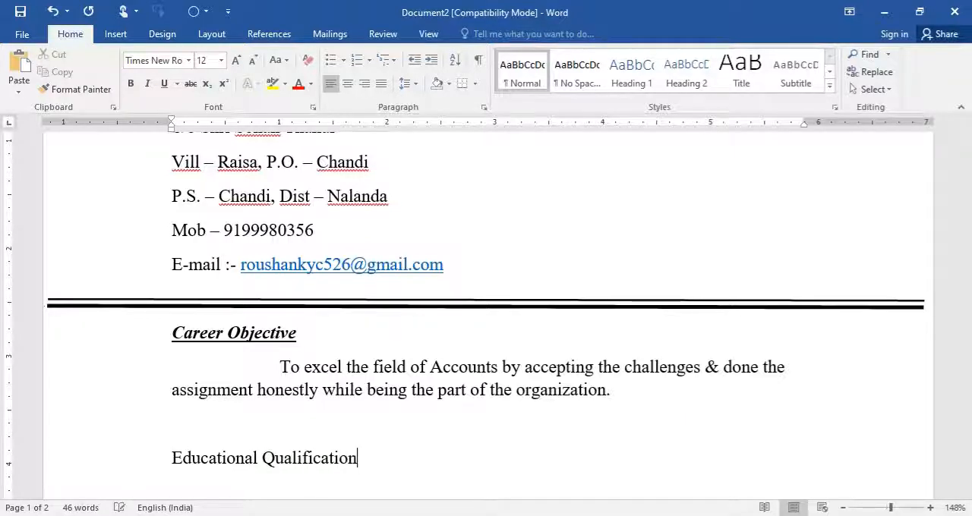
# - Enter the indented line "Matric in 2001 with 2nd Div from B.S.E.B. Patna" under the Educational Qualification heading
pyautogui.press('Return')
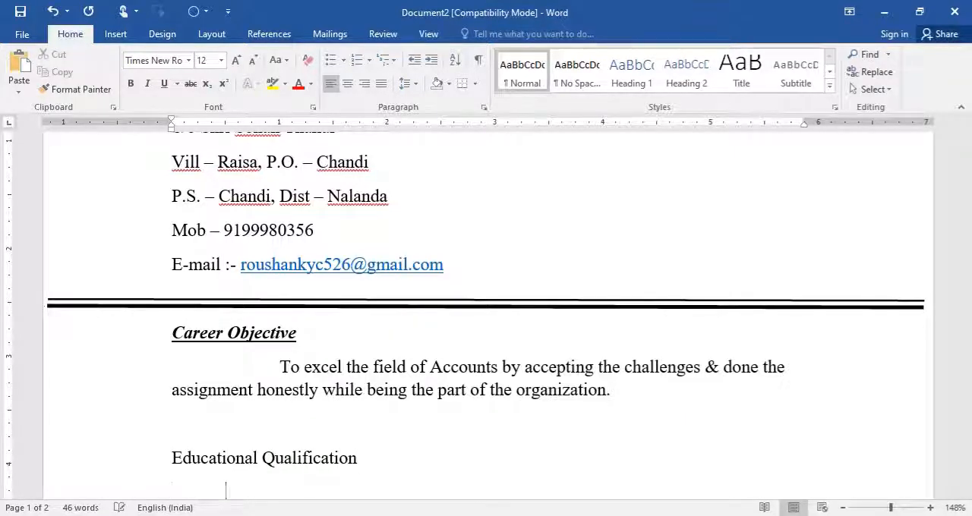
pyautogui.write('Matric in')
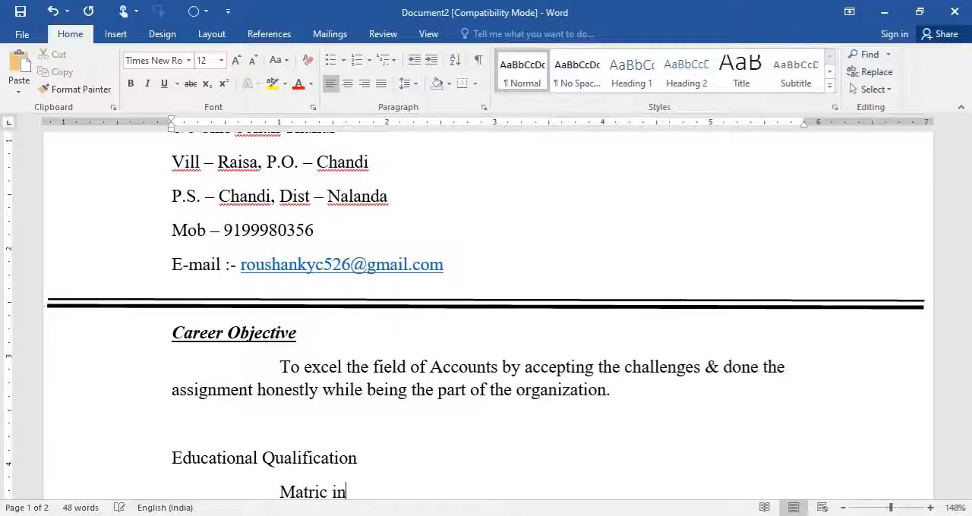
pyautogui.write(' 2001 ')
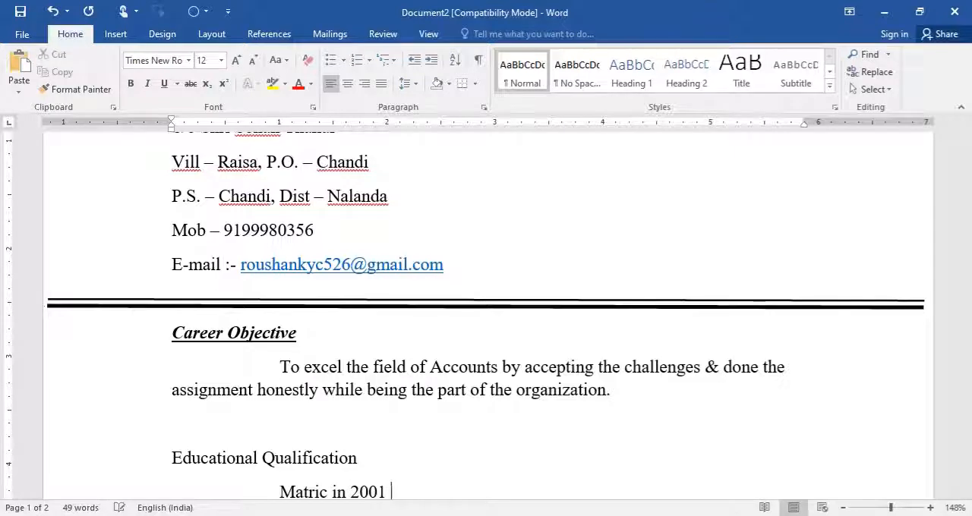
pyautogui.write('with 2')
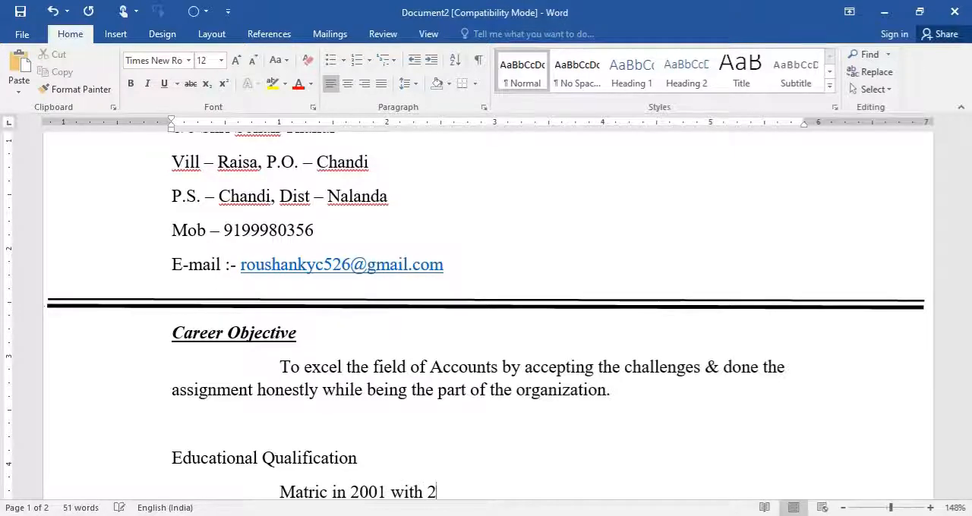
pyautogui.write('nd Div ')
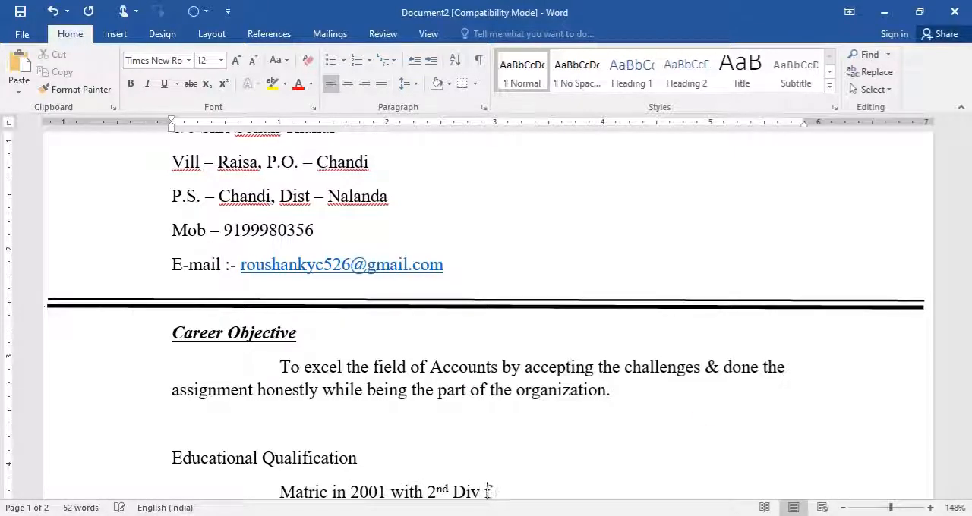
pyautogui.write('from B')
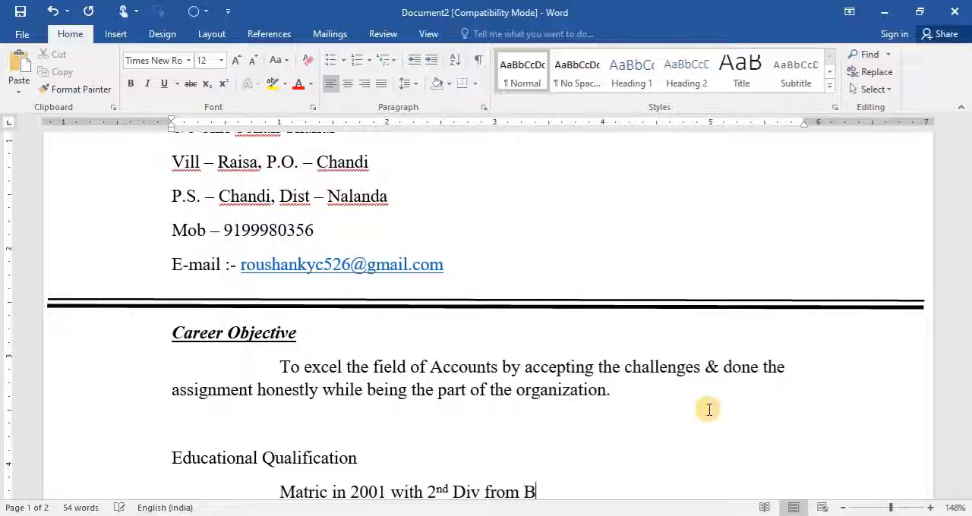
pyautogui.write('.S.E.B')
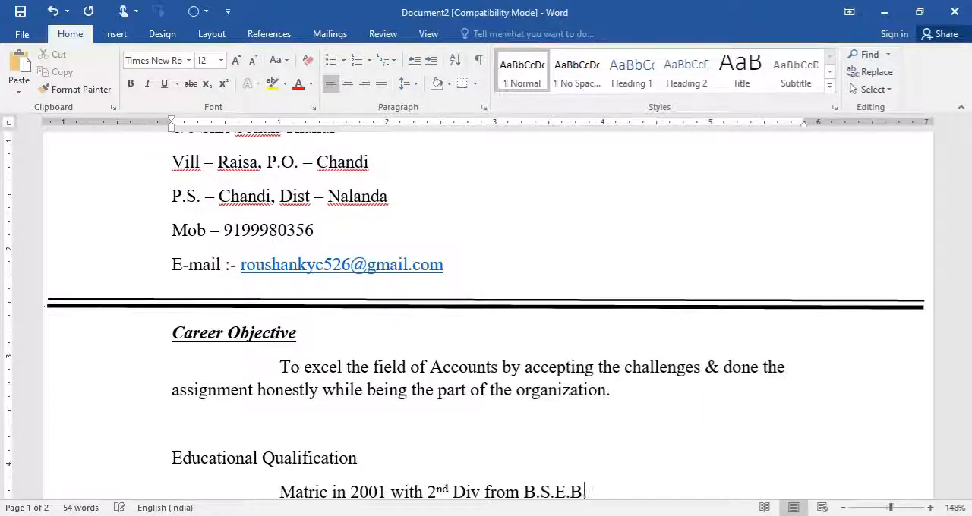
pyautogui.write('. Patna')
# - Add the indented line "I.Sc. in 2003 with 1st Div from B.I.E.C. Patna." below and end the Matric line with a period
pyautogui.press('Return')
pyautogui.press('Tab')
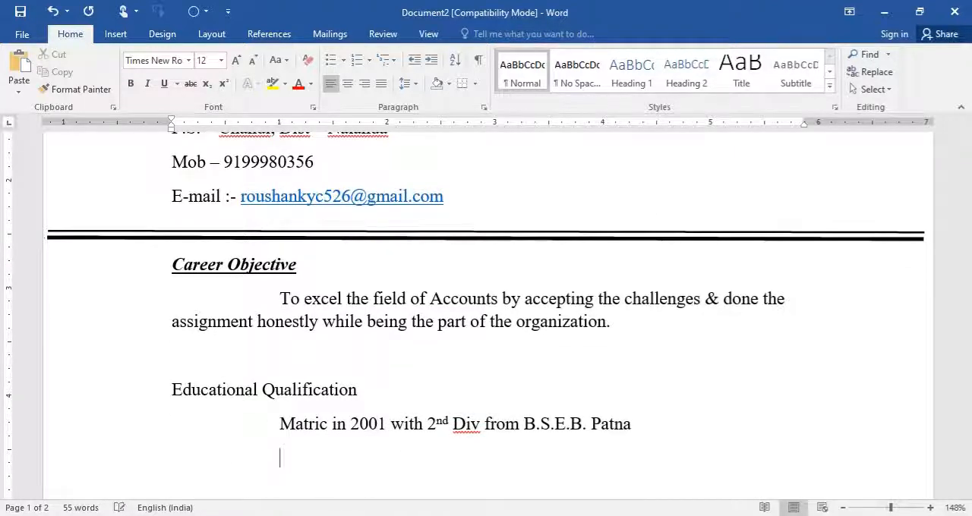
pyautogui.write('I.S')
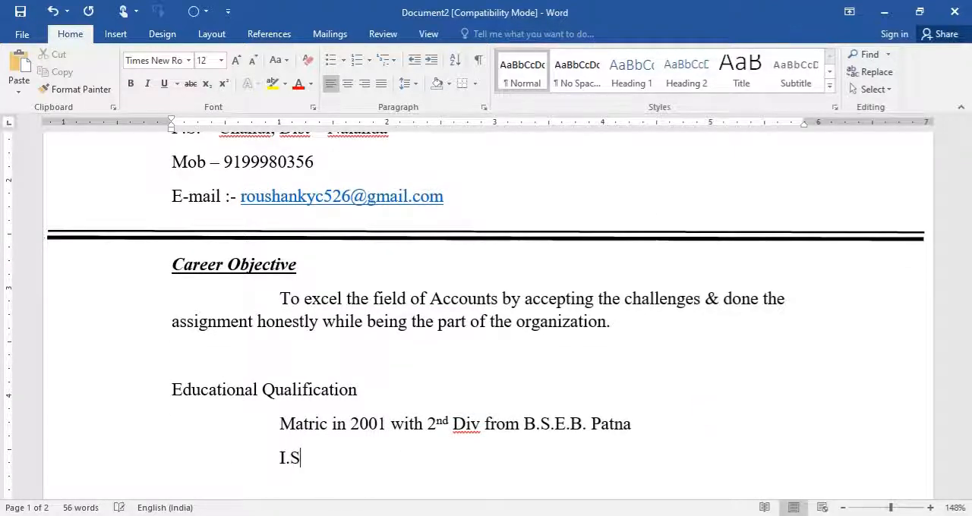
pyautogui.write('c. in 2003')
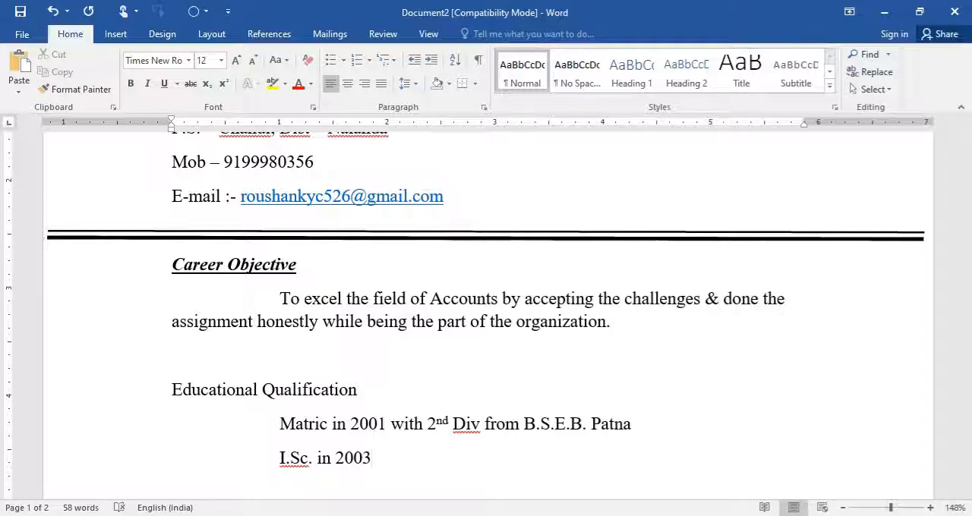
pyautogui.write(' with 1st D')
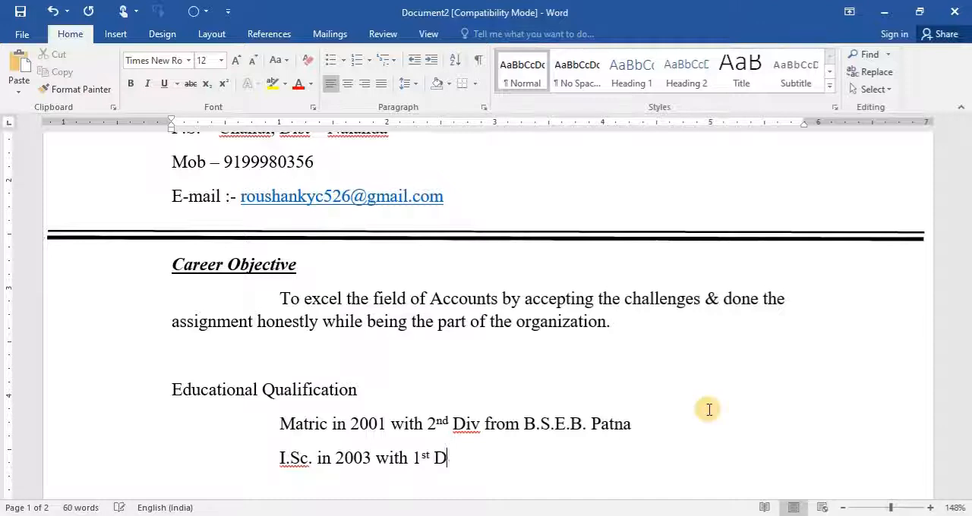
pyautogui.write('iv fr')
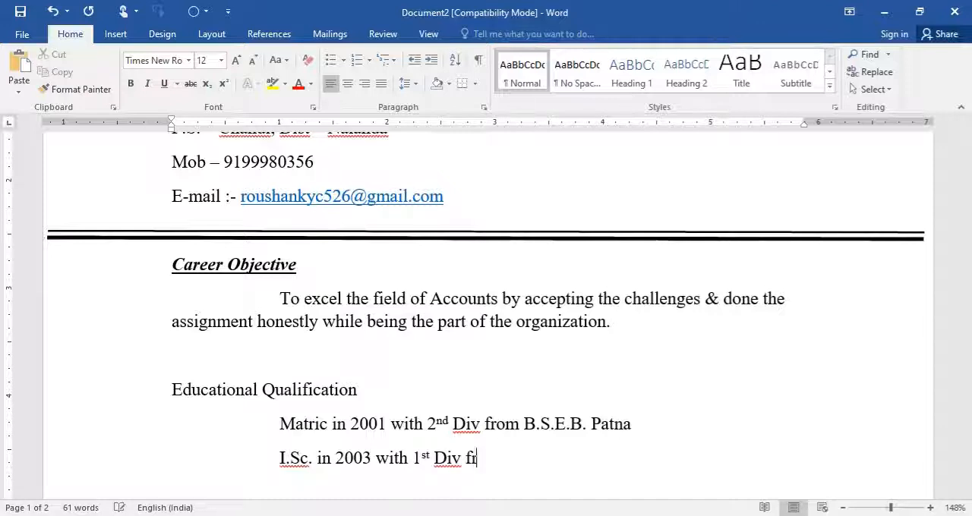
pyautogui.write('om B.E')
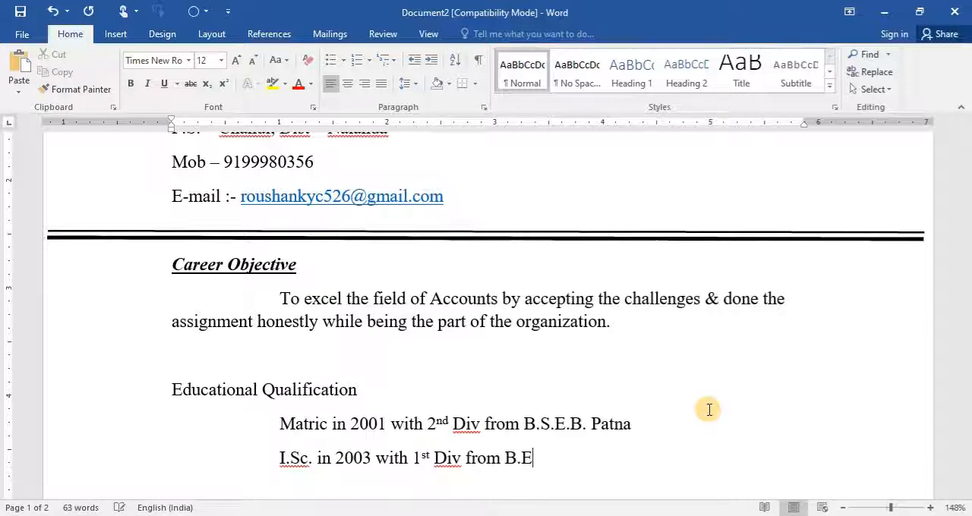
pyautogui.press('BackSpace')
pyautogui.write('I.E.C. Patna')
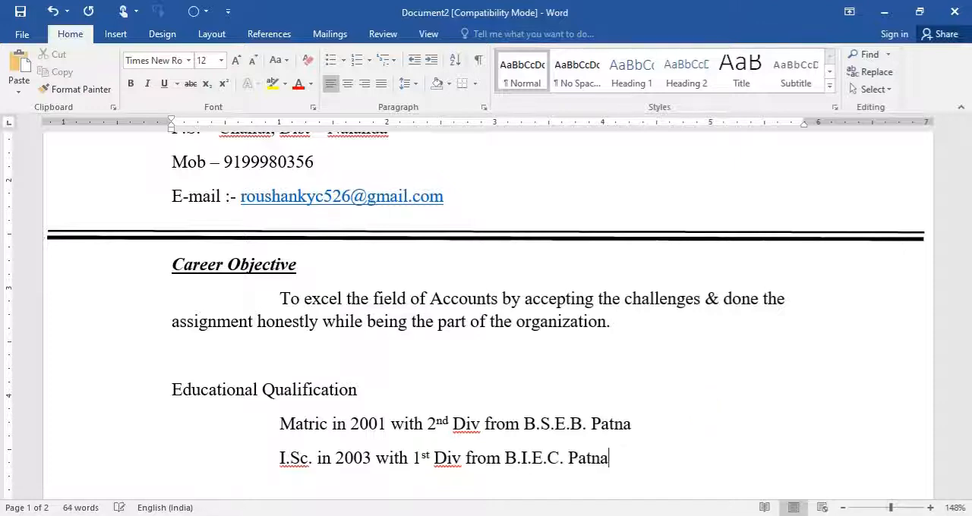
pyautogui.write('.')
pyautogui.write('.')
# - Format the "Educational Qualification" heading as bold and underlined
pyautogui.hotkey('ctrl', 'shift', 'Left')
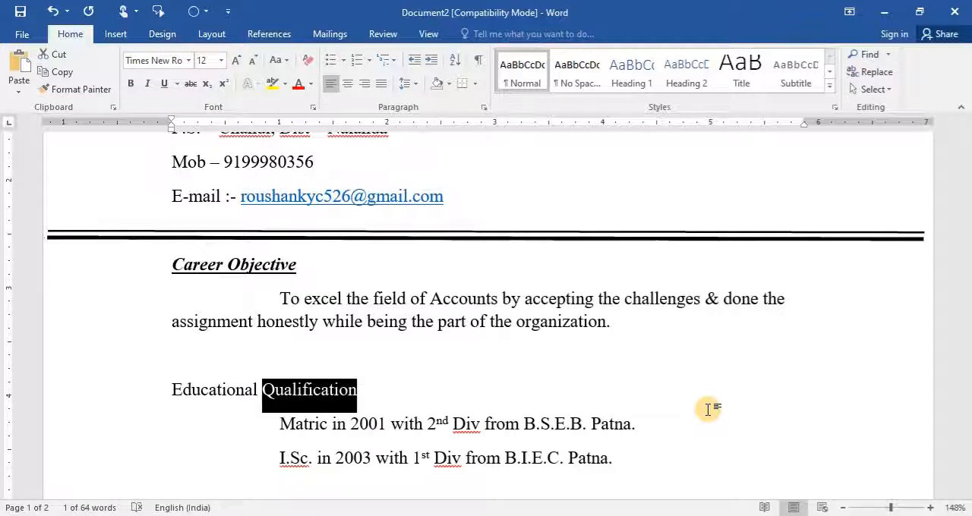
pyautogui.hotkey('ctrl', 'shift', 'Left')
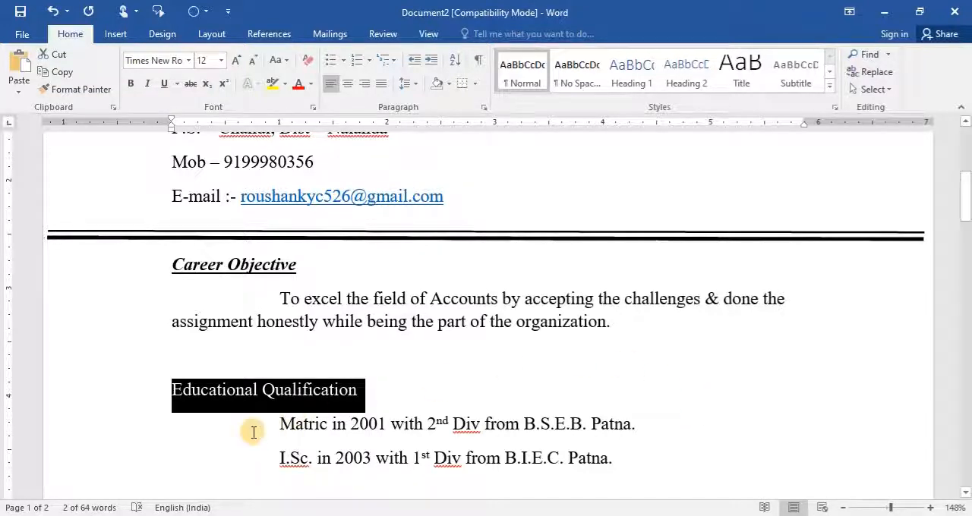
pyautogui.click(131, 83)
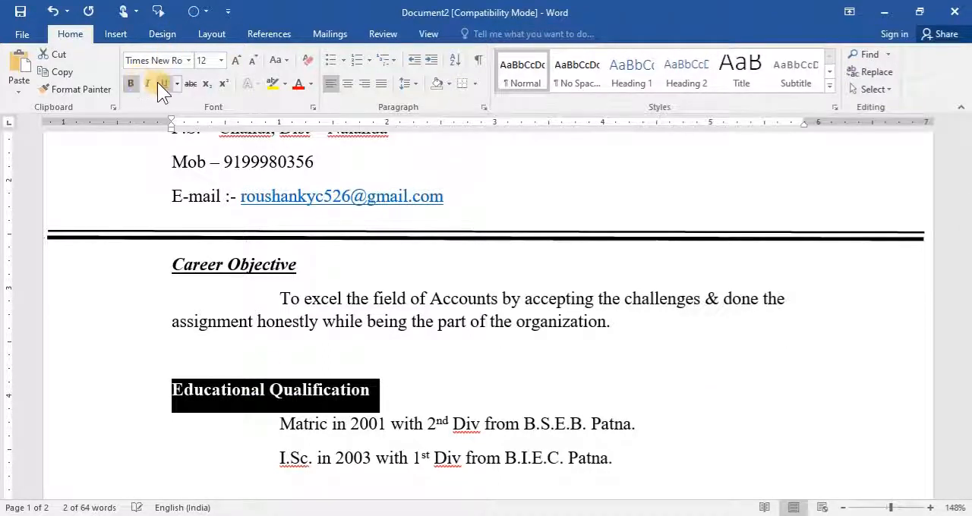
pyautogui.click(162, 83)
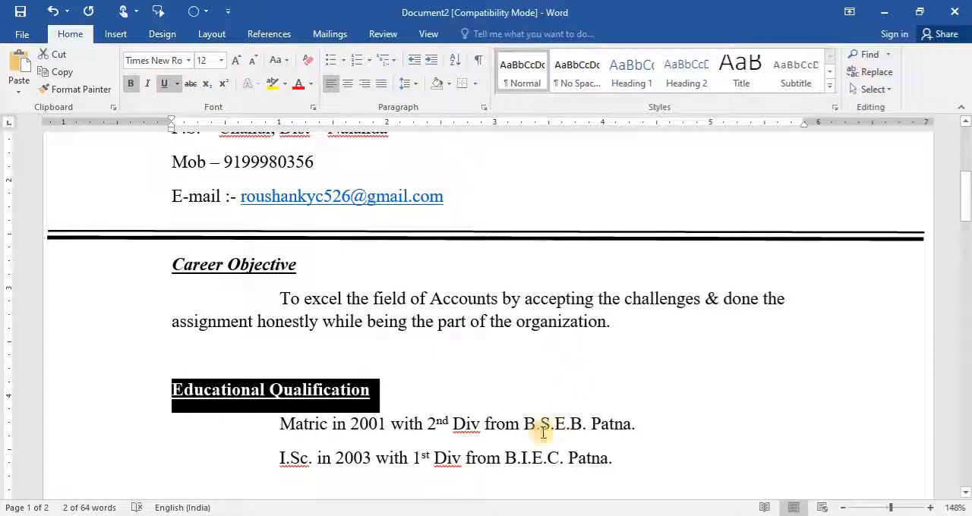
pyautogui.click(399, 458)
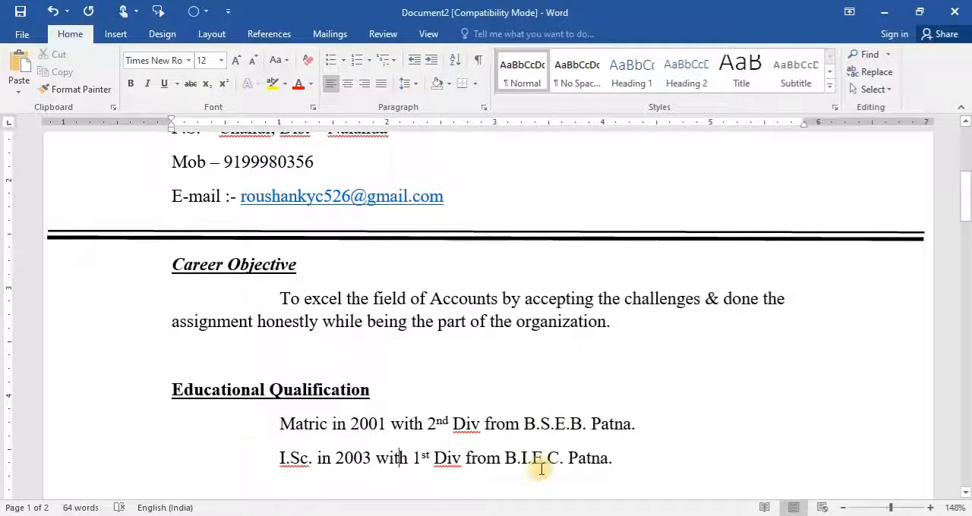
# - Add the heading "Work Experience" on a new line below the I.Sc. entry
pyautogui.click(618, 457)
pyautogui.press('Return')
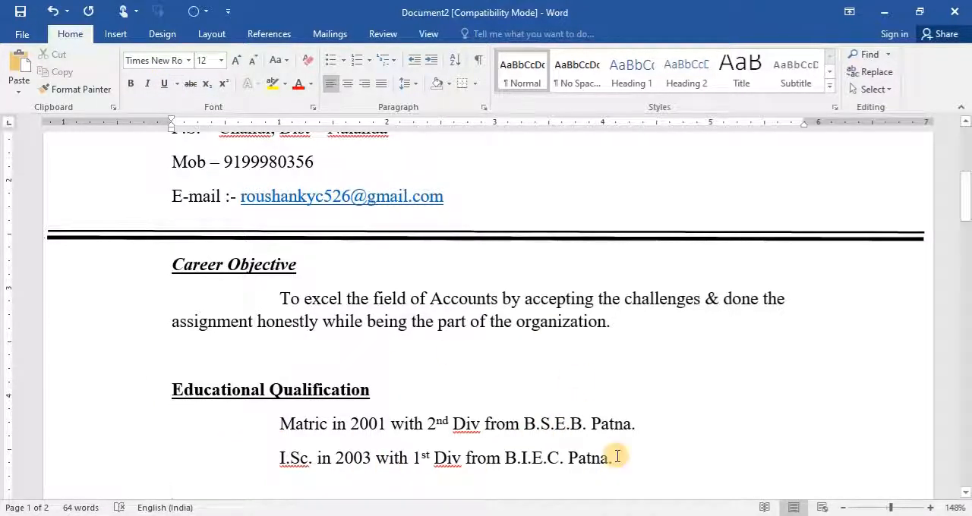
pyautogui.write('Work ')
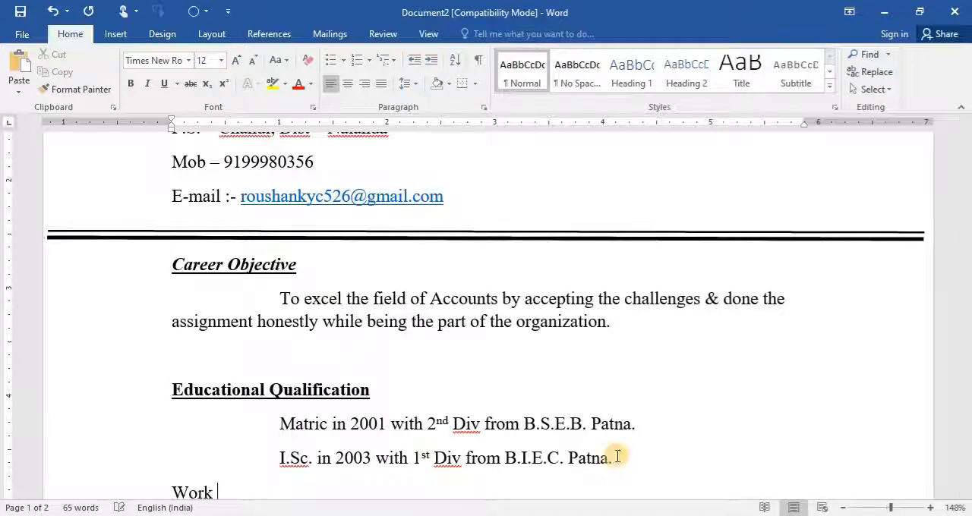
pyautogui.write('Experience')
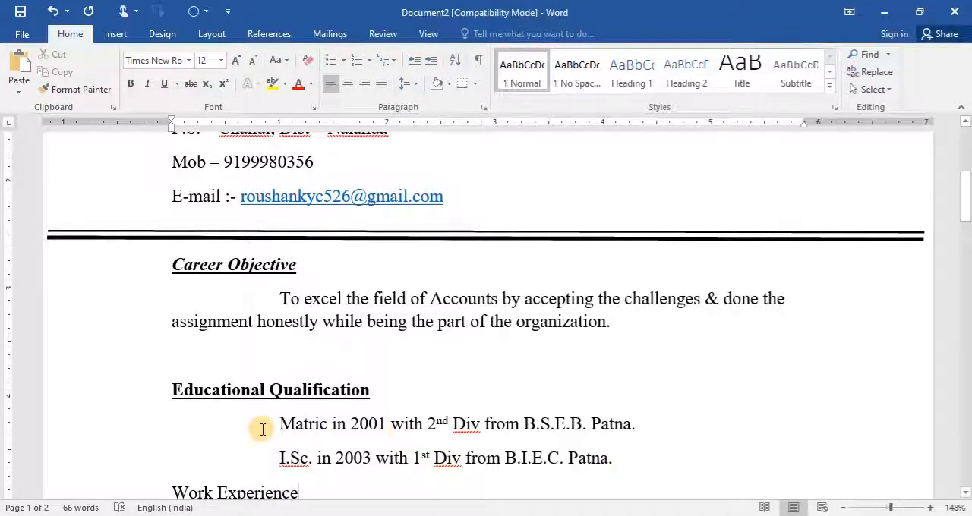
# - Apply square bullets to the Matric and I.Sc. lines under the Educational Qualification heading
pyautogui.moveTo(261, 429); pyautogui.dragTo(649, 465)
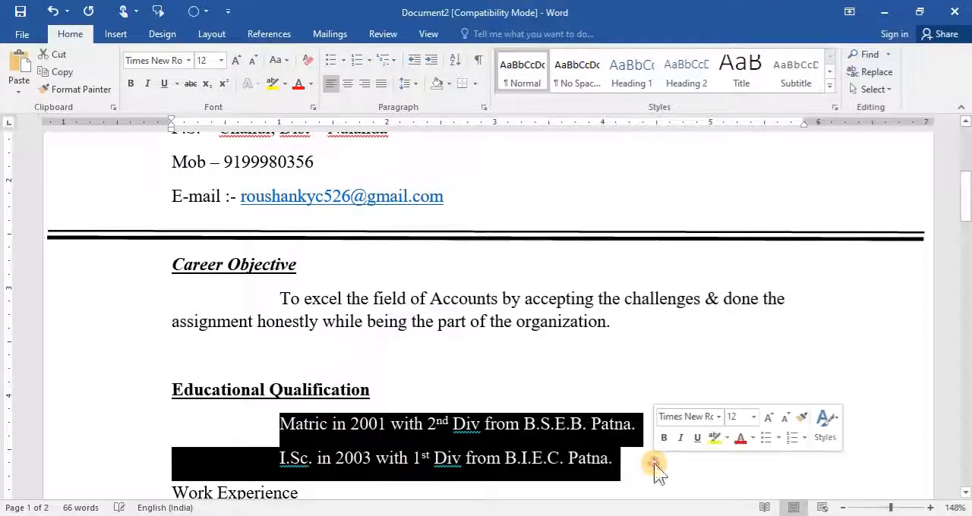
pyautogui.click(344, 59)
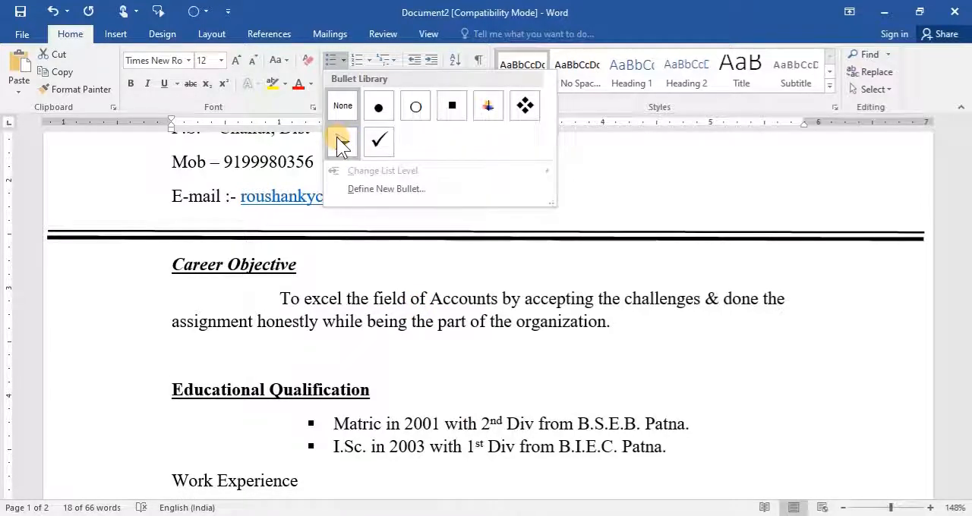
pyautogui.press('Escape')
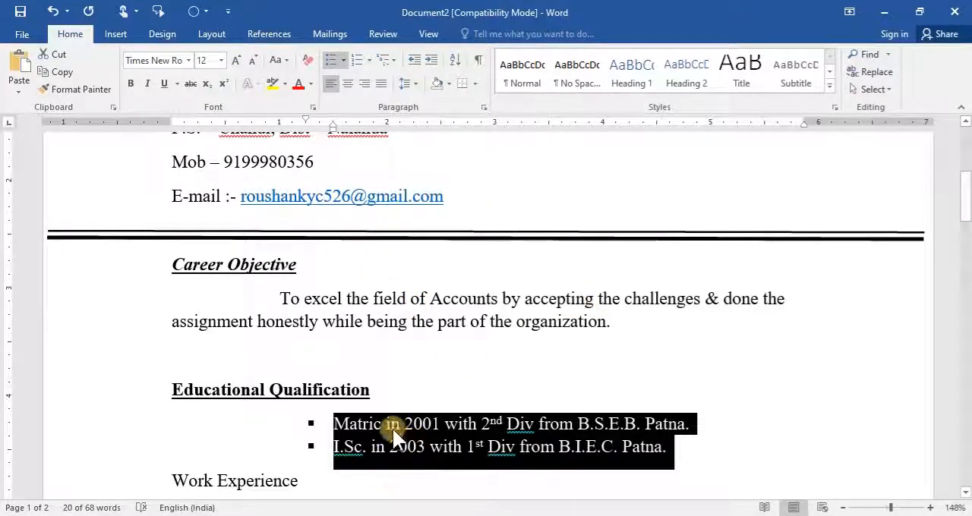
# - Enter the indented text "Two year experience as a Receptionis-cum Computer Operator" on a new line below the Work Experience heading
pyautogui.click(315, 482)
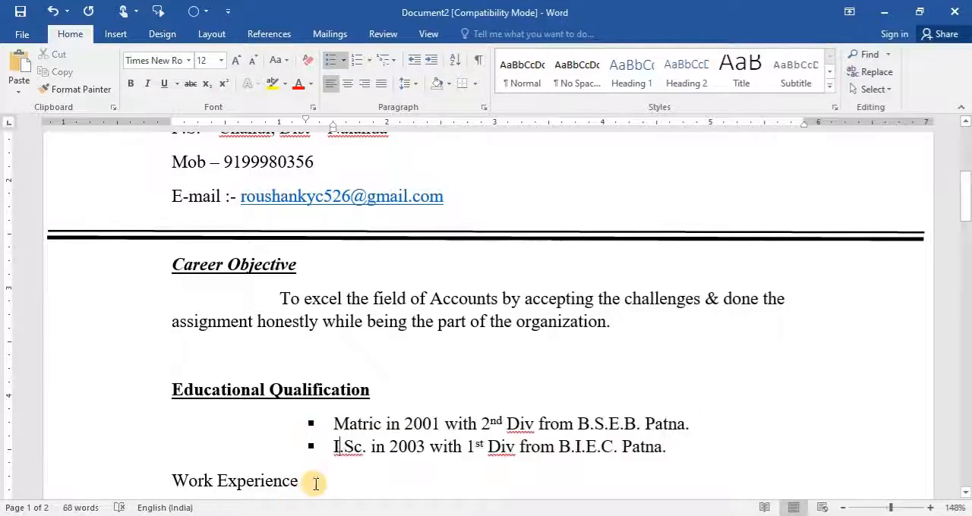
pyautogui.scroll(-2, 412, 384)
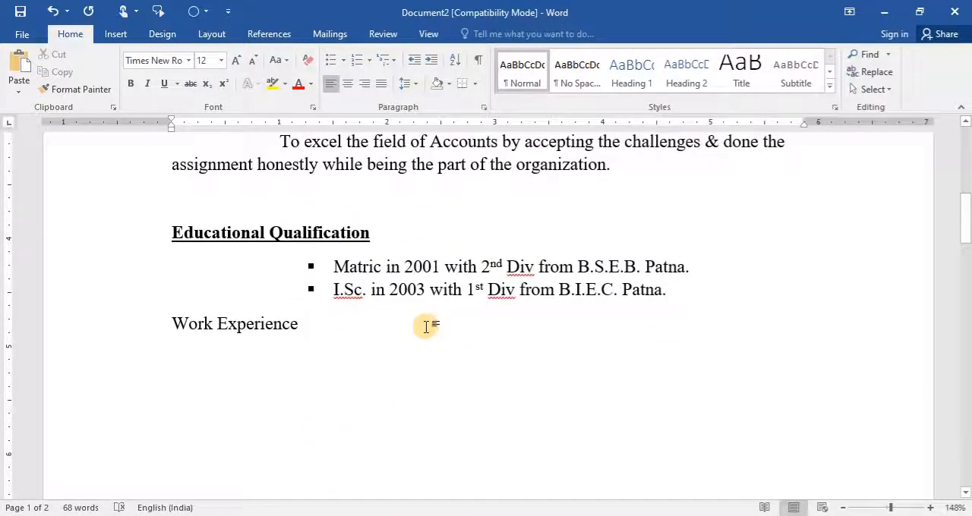
pyautogui.press('Return')
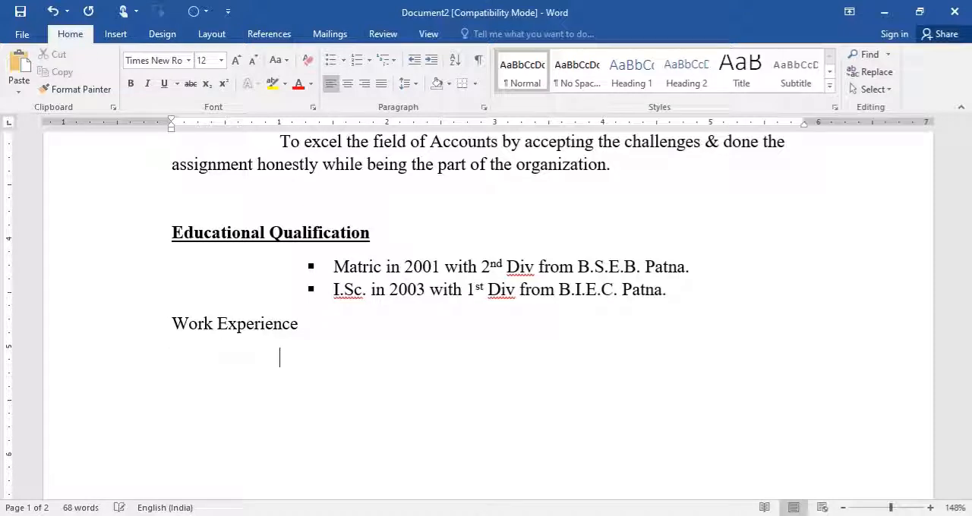
pyautogui.write('Tw')
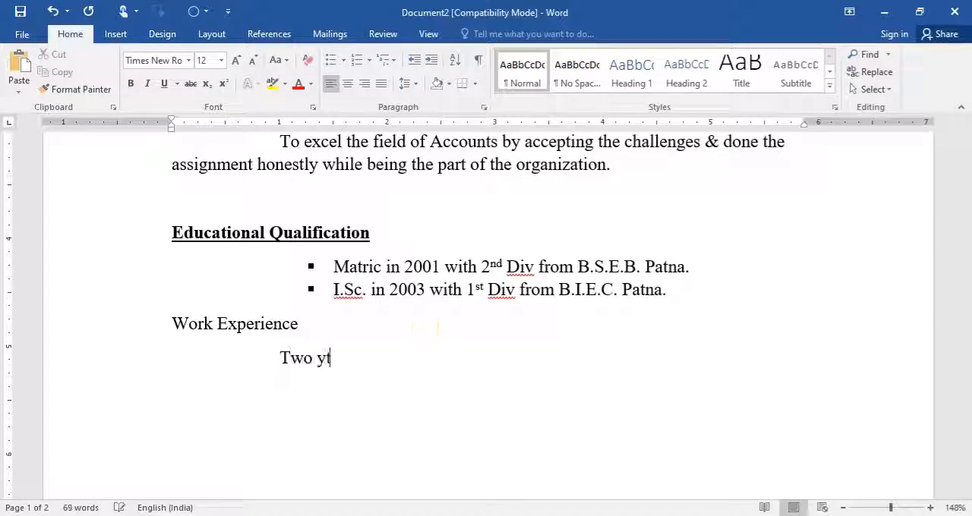
pyautogui.write('o yt')
pyautogui.write('year experienc')
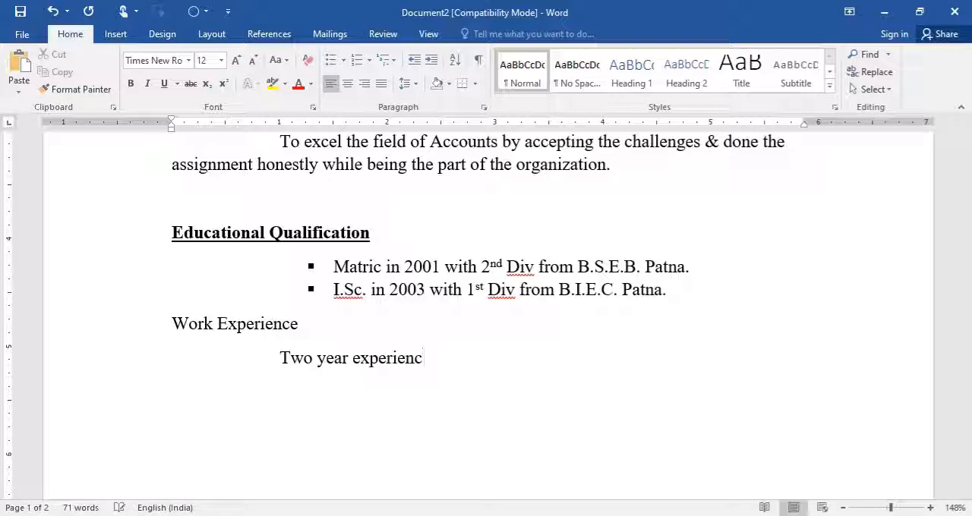
pyautogui.write('e as a Rec')
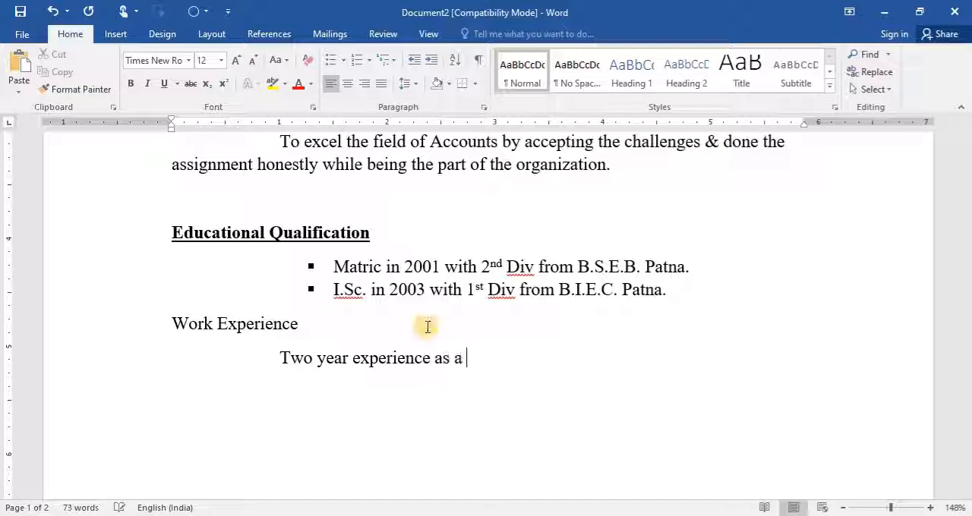
pyautogui.write('p')
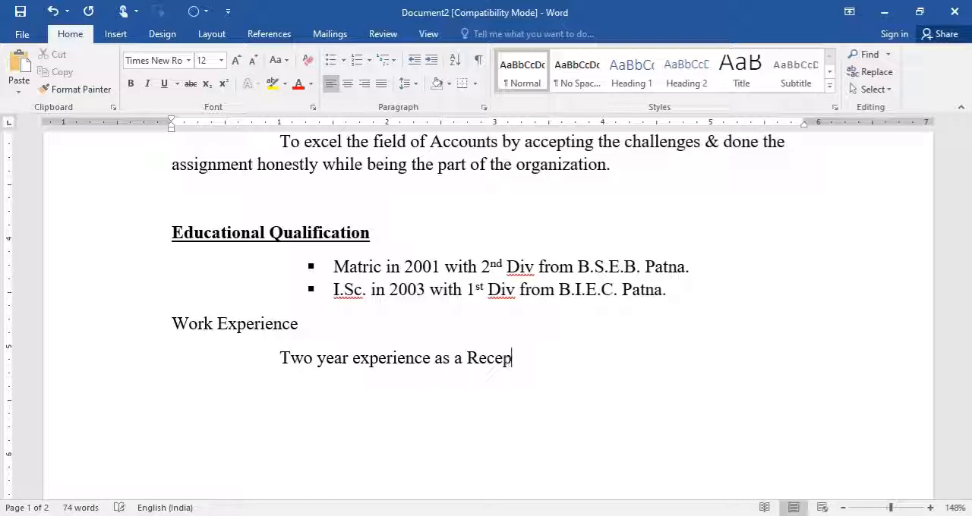
pyautogui.write('tionis-cum ')
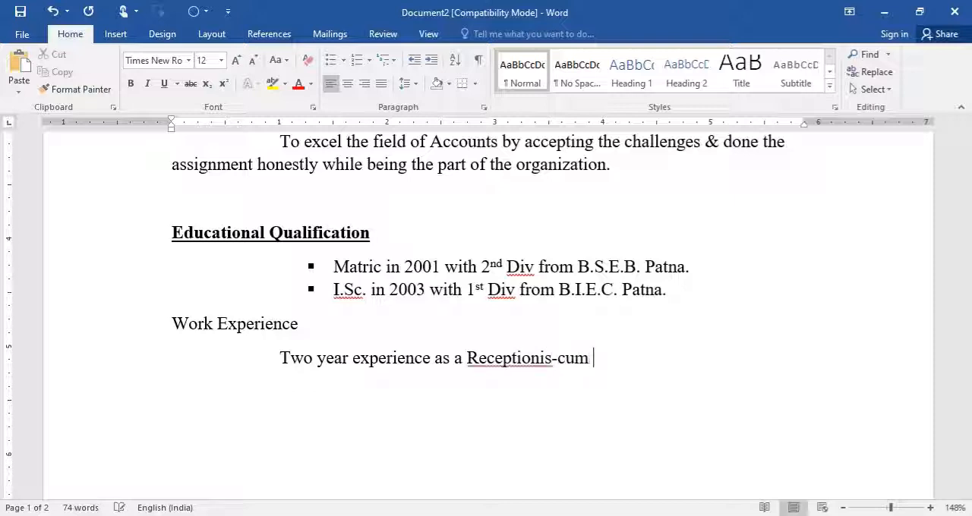
pyautogui.write('Comp')
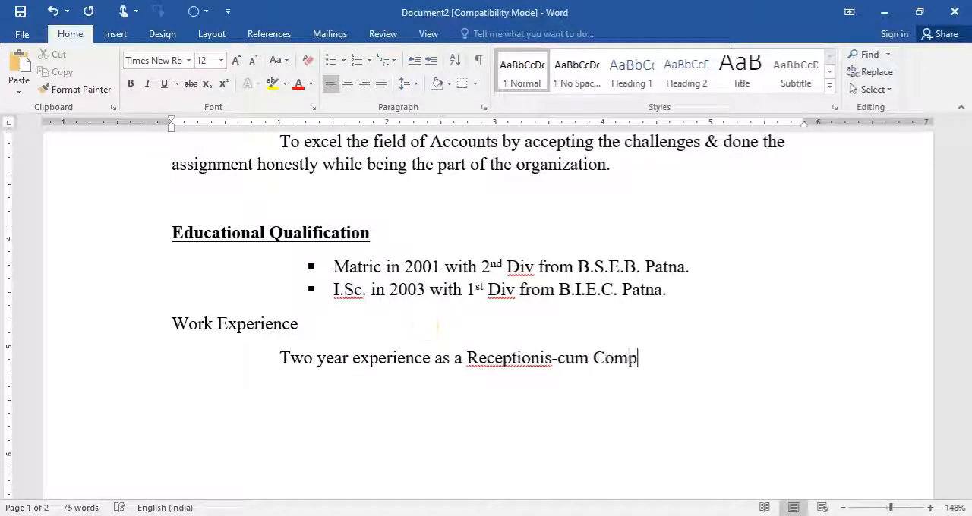
pyautogui.write('uter ')
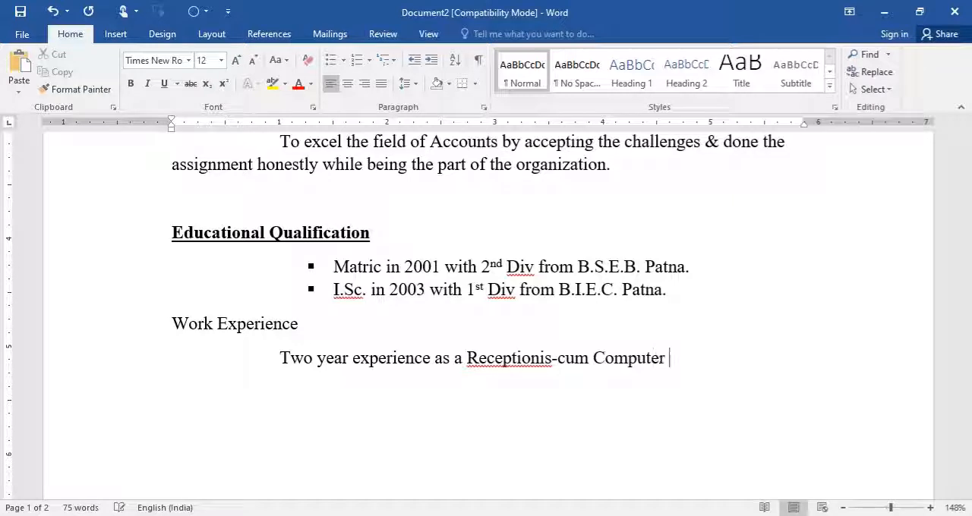
pyautogui.write('Ope')
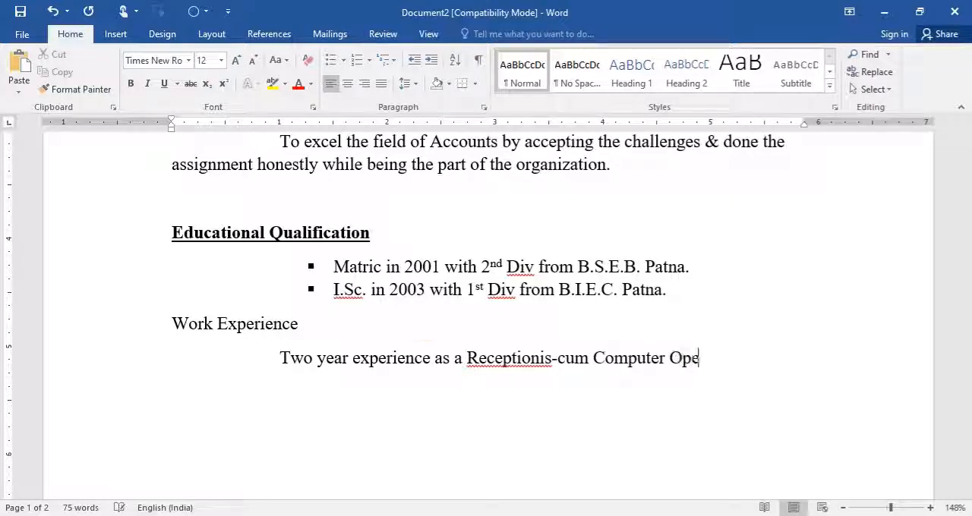
pyautogui.write('rator in Br')
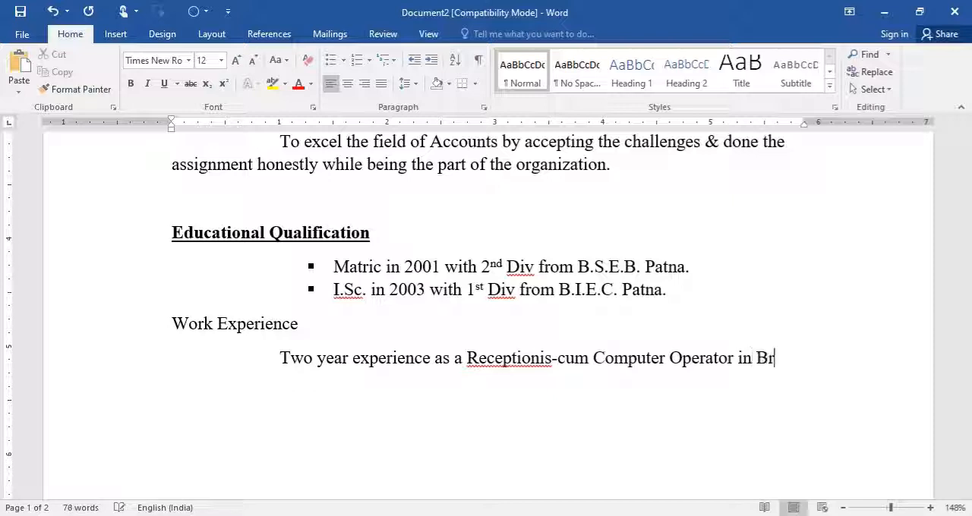
pyautogui.write('illian ')
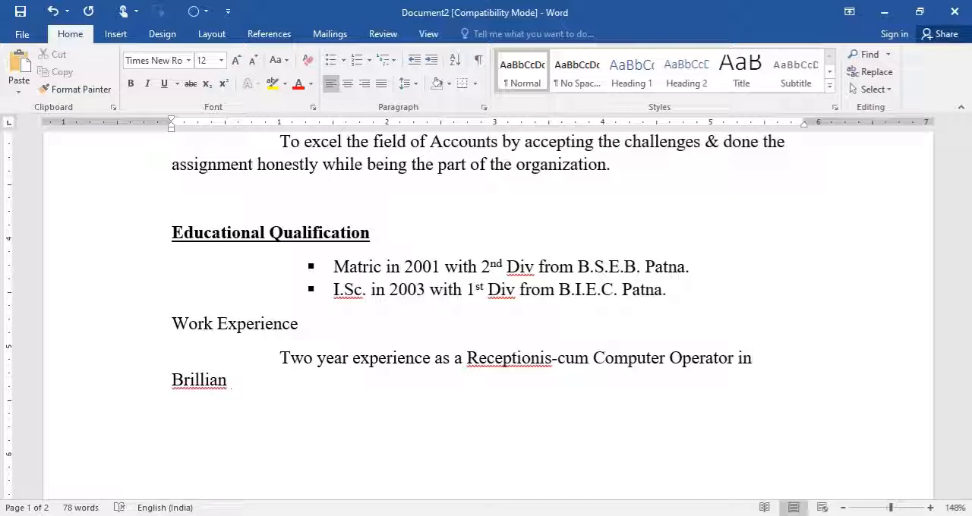
pyautogui.write('t Coaching')
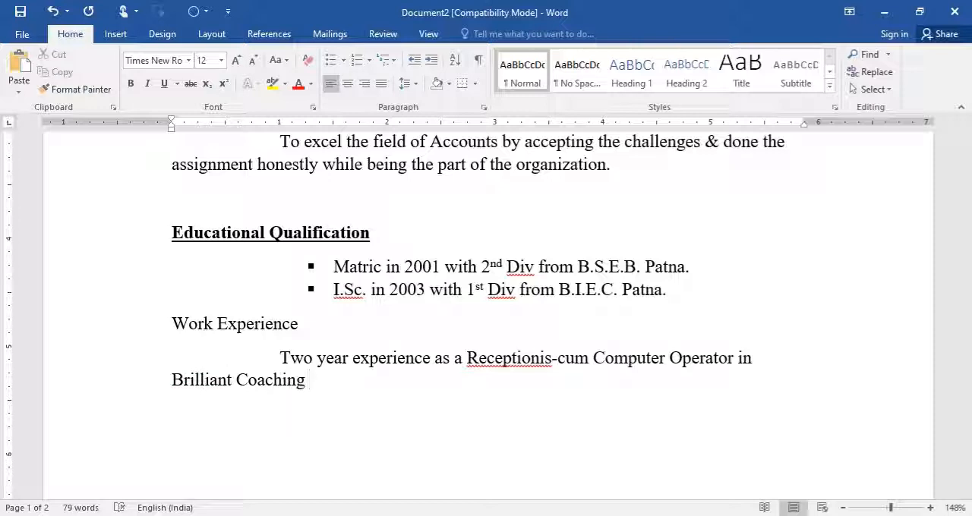
pyautogui.write(', K')
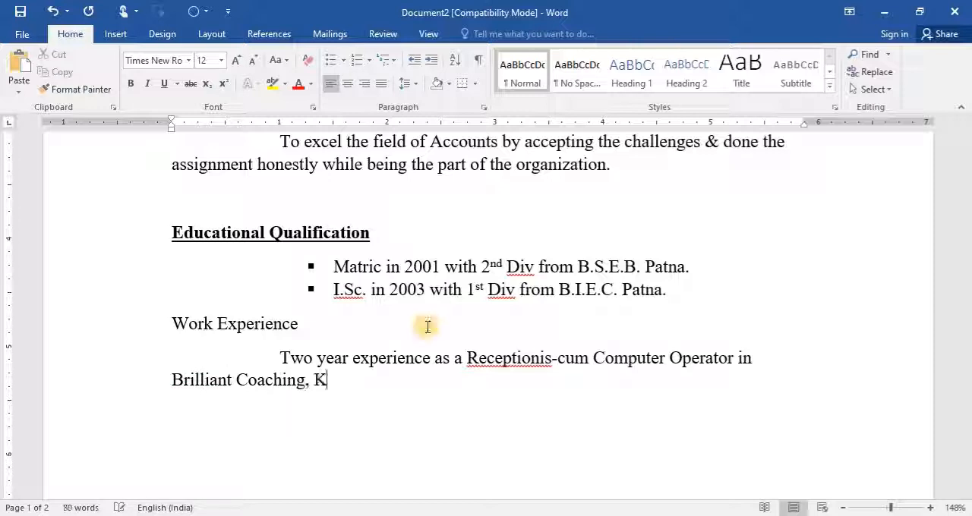
pyautogui.write('ankarbagh, Patn')
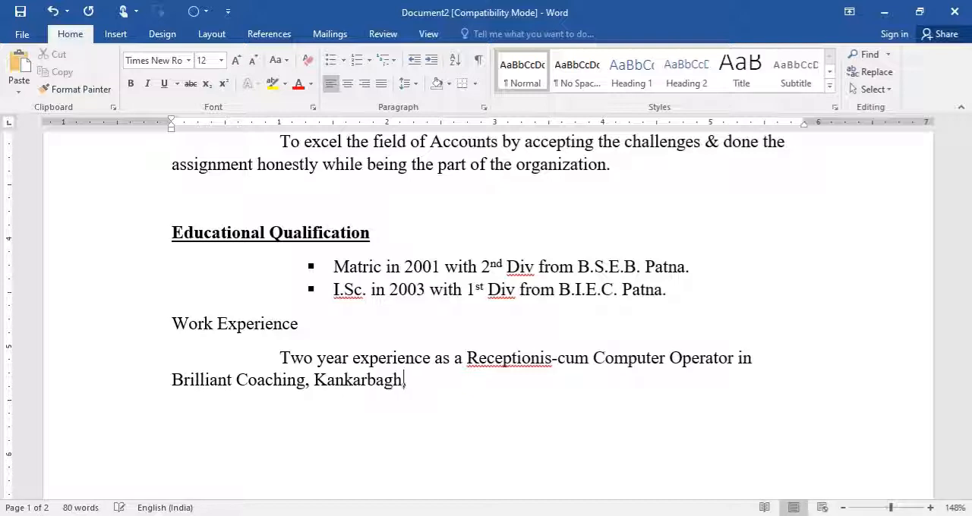
pyautogui.write('a -')
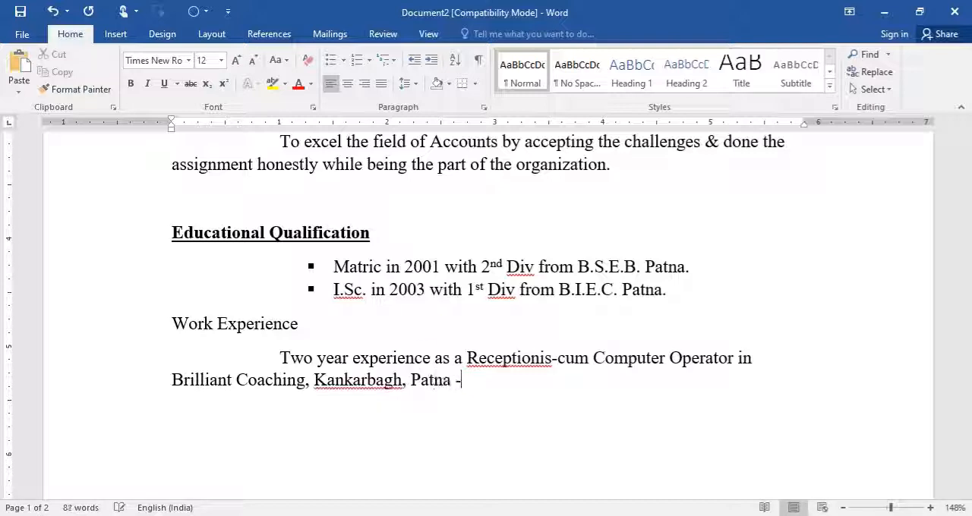
pyautogui.write('20')
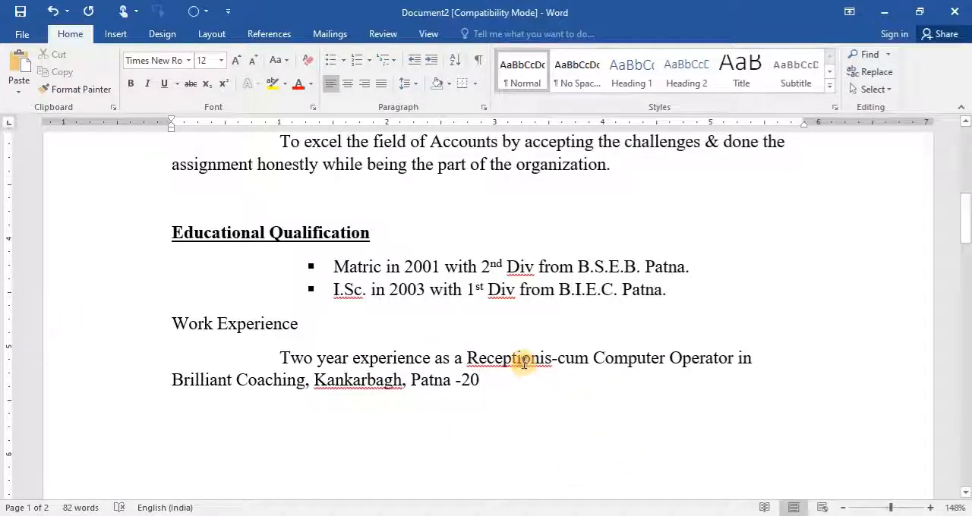
# - Complete the line with "in Brilliant Coaching, Kankarbagh, Patna -20" and correct the misspelled "Receptionis" to "Receptionist"
pyautogui.rightClick(524, 361)
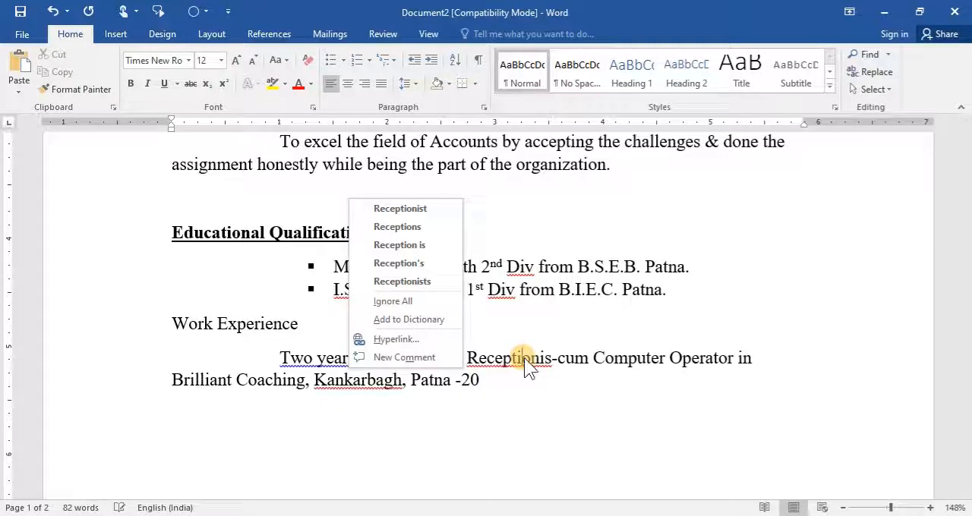
pyautogui.click(425, 208)
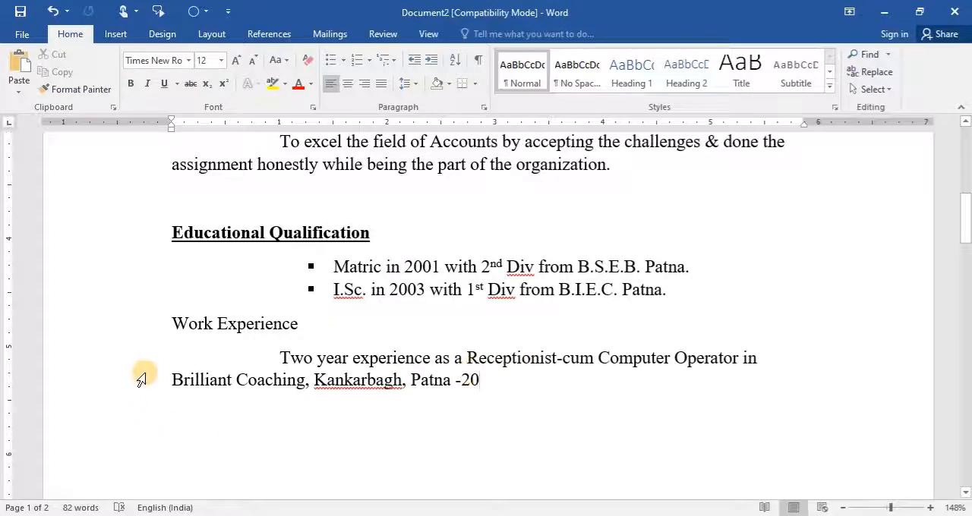
# - Set the hanging indent of the work experience paragraph to about 0.9 inch and remove the tab before "Two year"
pyautogui.click(170, 380)
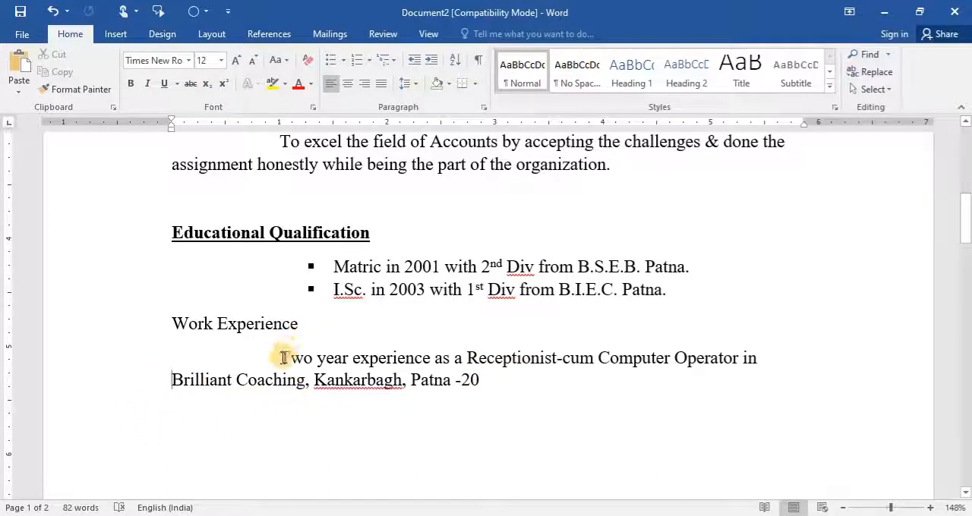
pyautogui.moveTo(278, 357); pyautogui.dragTo(636, 383)
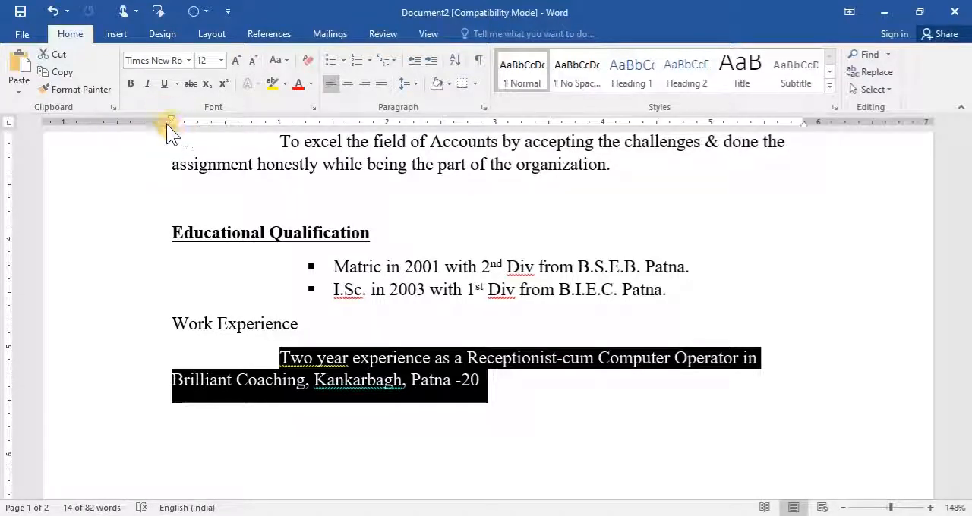
pyautogui.moveTo(171, 128)
pyautogui.mouseDown()
pyautogui.moveTo(278, 121)
pyautogui.moveTo(272, 129)
pyautogui.mouseUp()
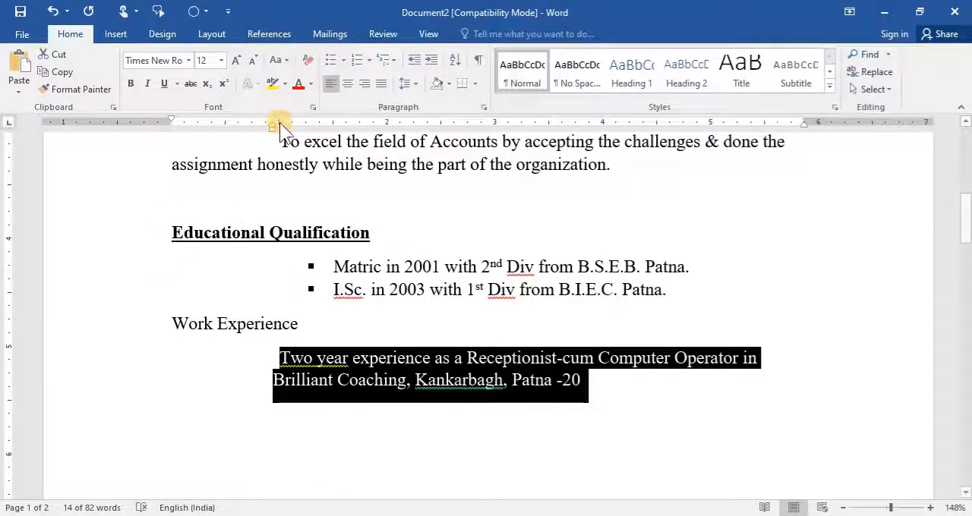
pyautogui.click(279, 357)
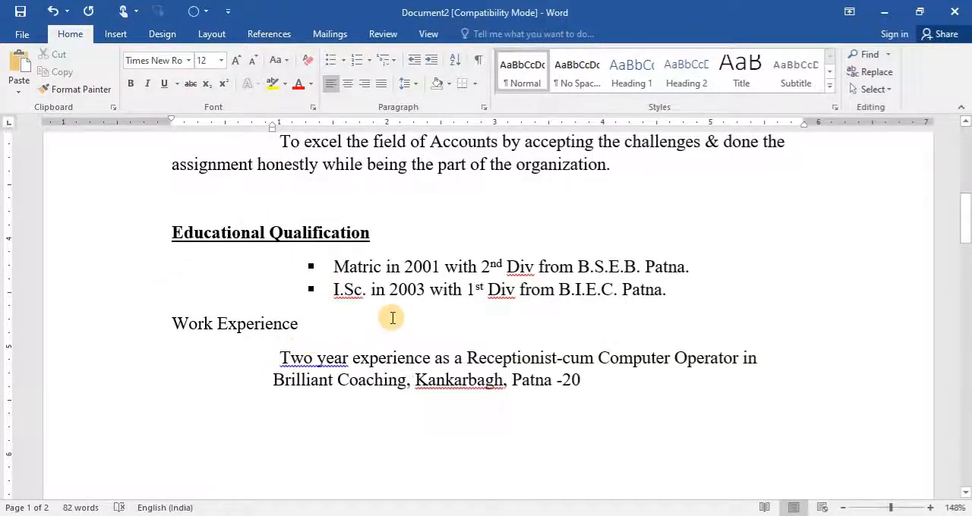
pyautogui.press('Delete')
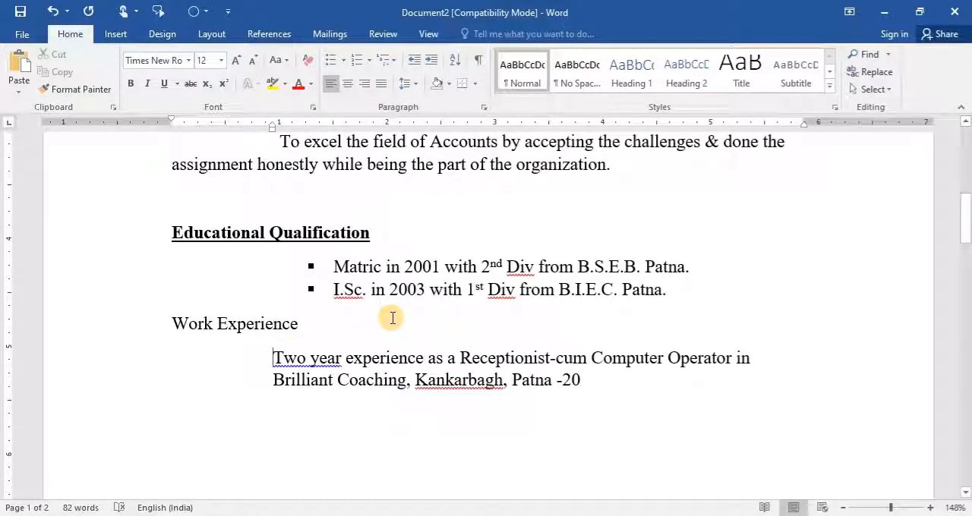
# - Apply a check mark bullet to the work experience entry
pyautogui.click(345, 60)
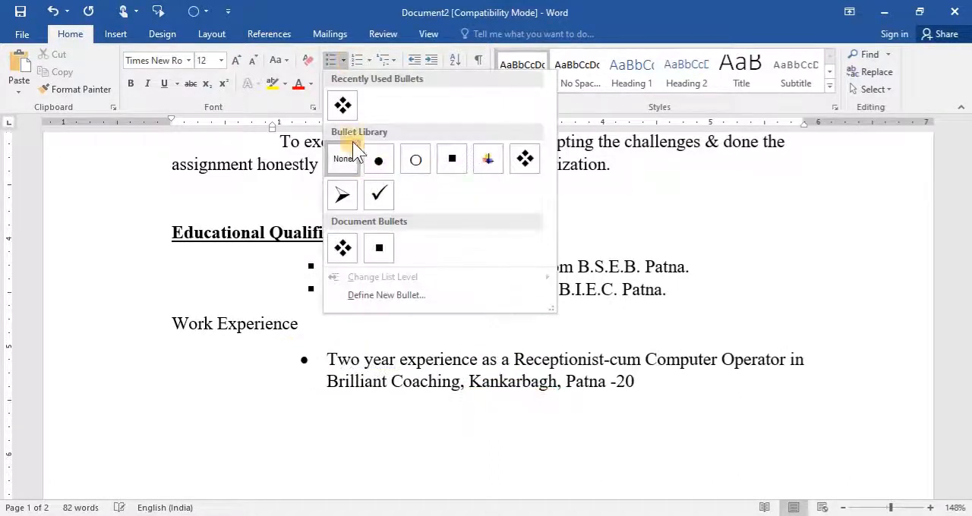
pyautogui.click(378, 194)
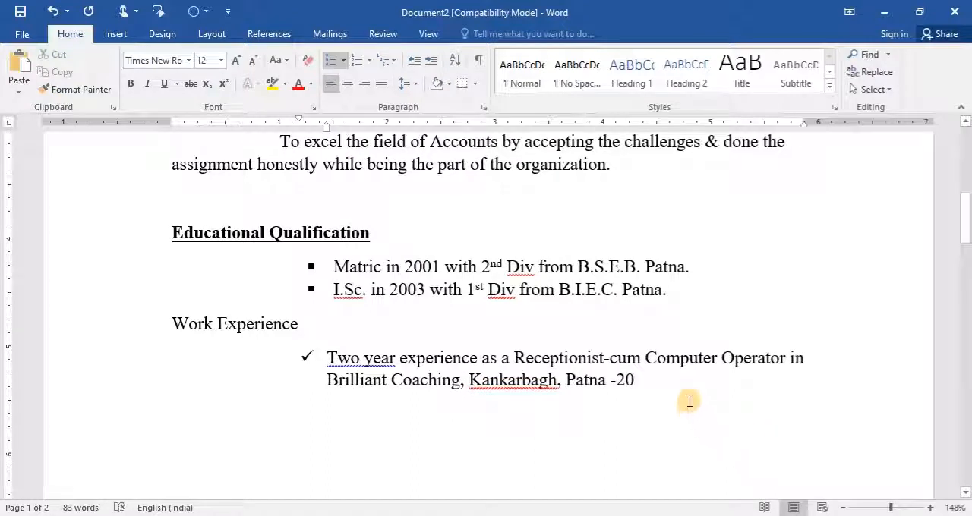
pyautogui.click(676, 382)
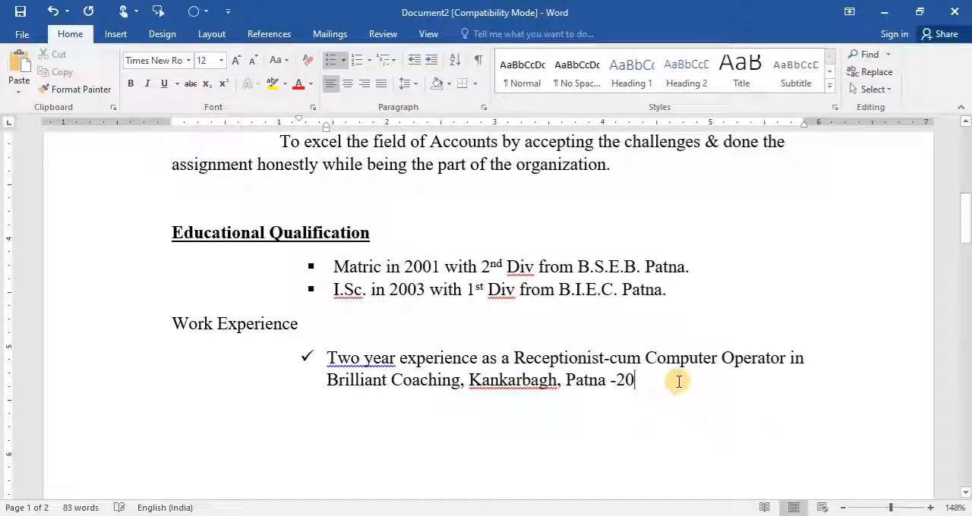
# - Format the "Work Experience" heading as bold and underlined
pyautogui.press('Up')
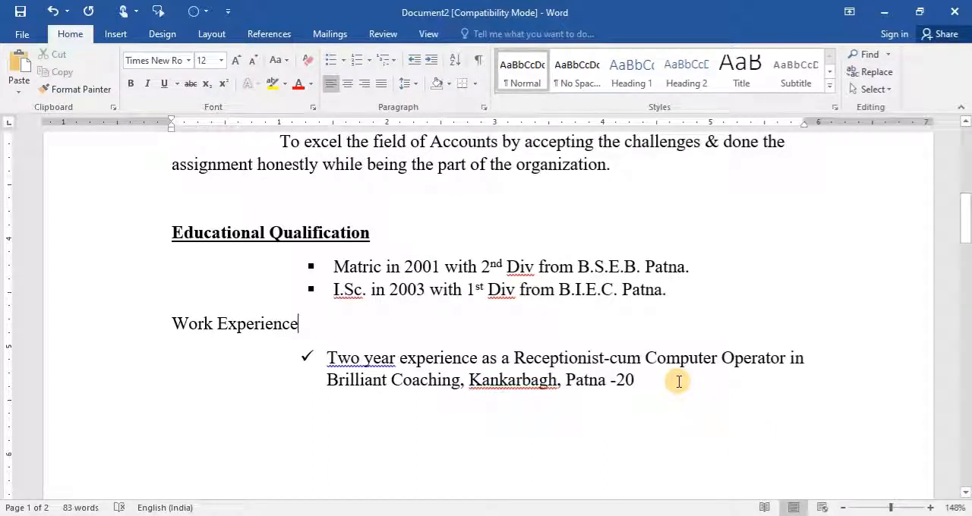
pyautogui.hotkey('shift', 'Home')
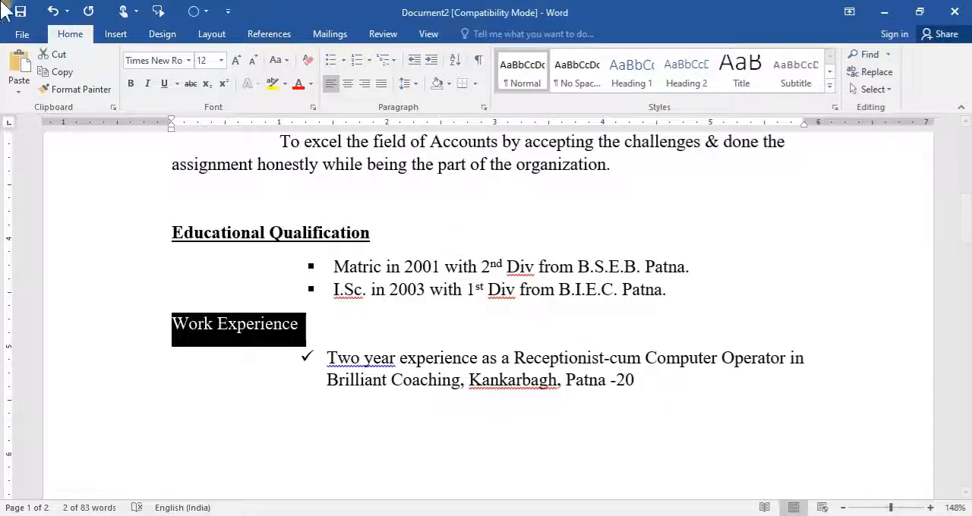
pyautogui.click(131, 83)
pyautogui.click(164, 83)
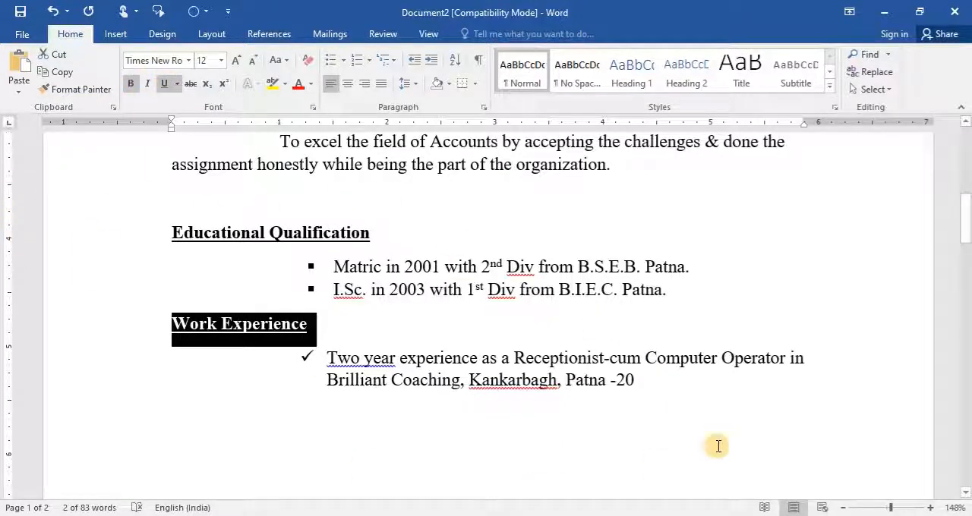
# - Start a new line without bullet or indent below the work experience entry
pyautogui.click(676, 385)
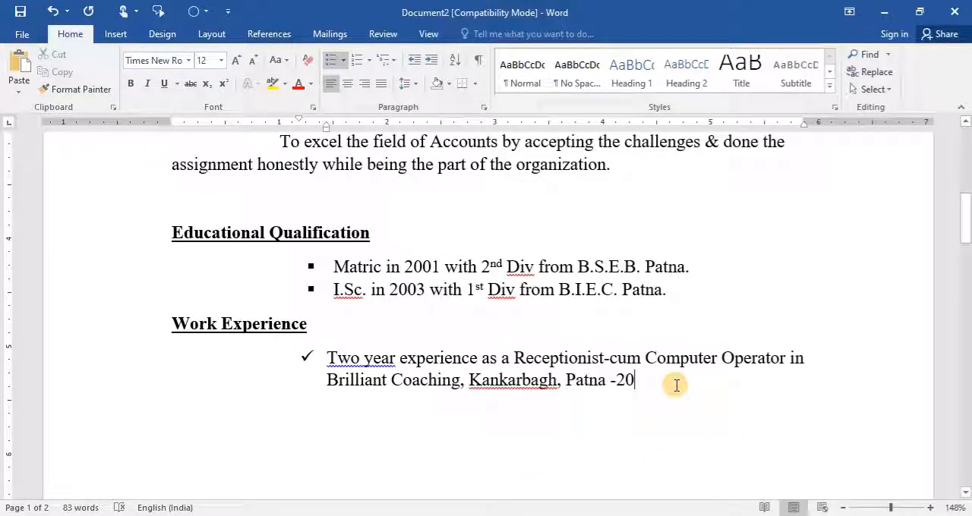
pyautogui.press('Return')
pyautogui.press('BackSpace')
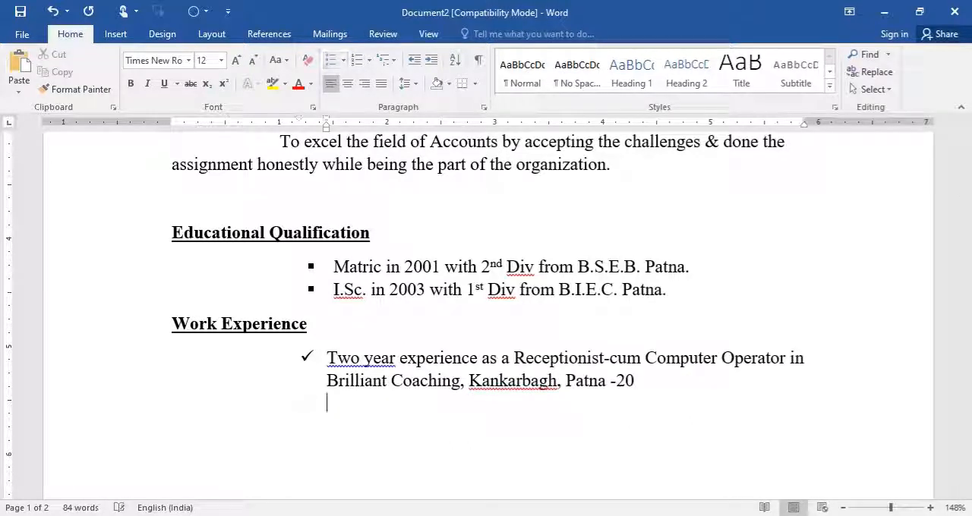
pyautogui.press('BackSpace')
pyautogui.press('BackSpace')
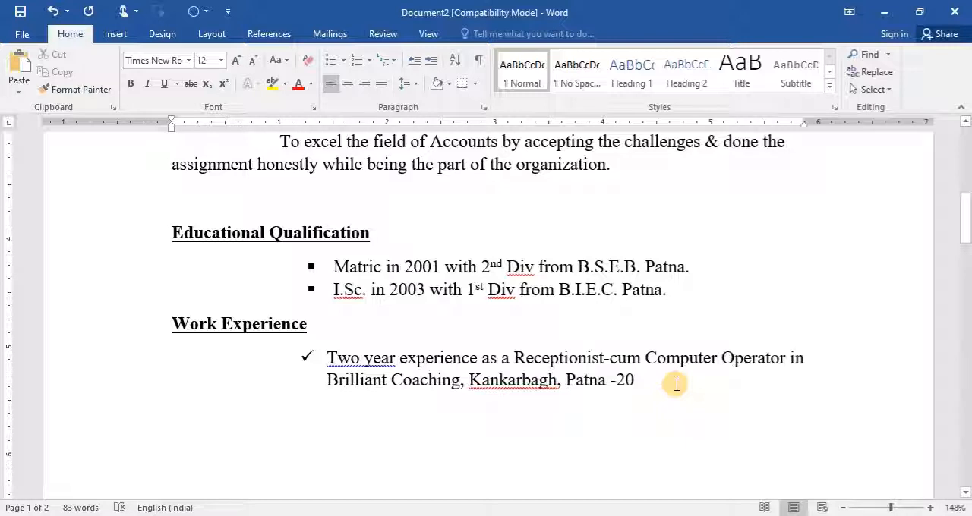
pyautogui.press('BackSpace')
pyautogui.press('Return')
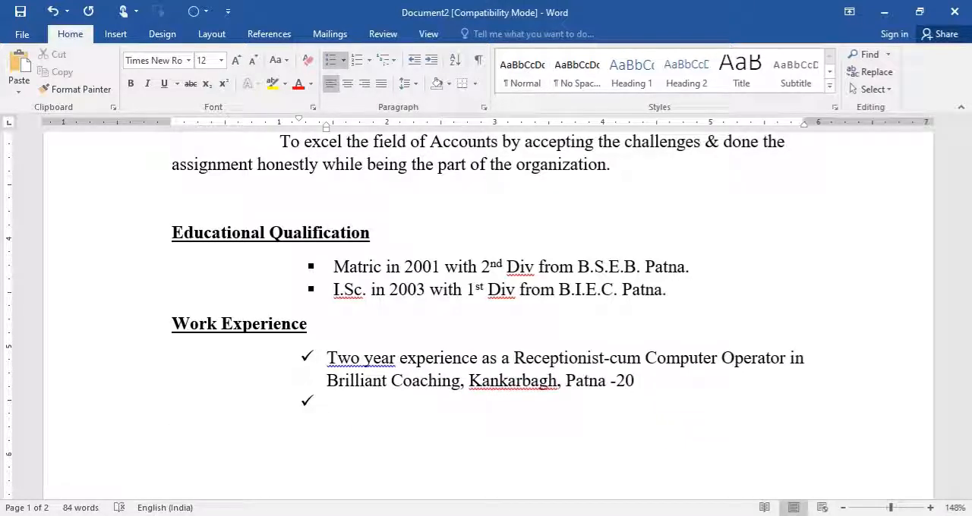
pyautogui.press('BackSpace')
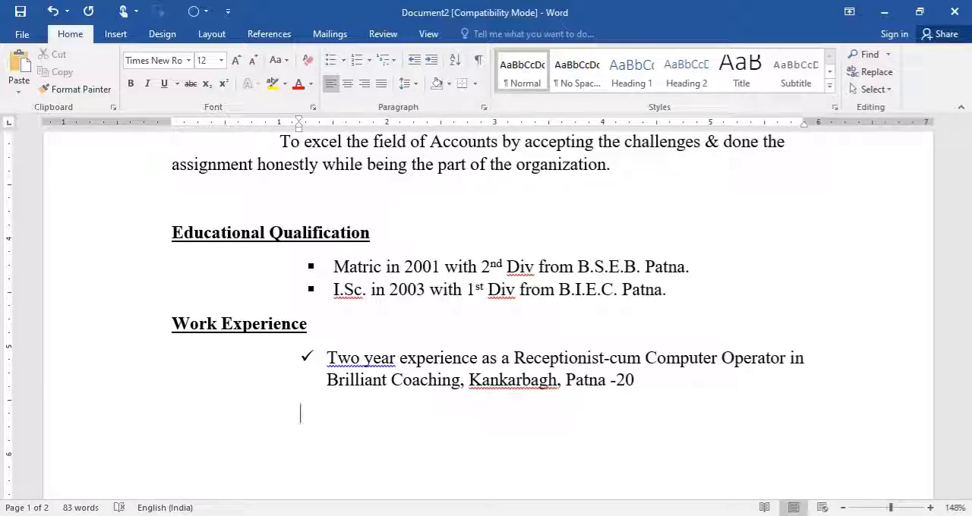
pyautogui.press('BackSpace')
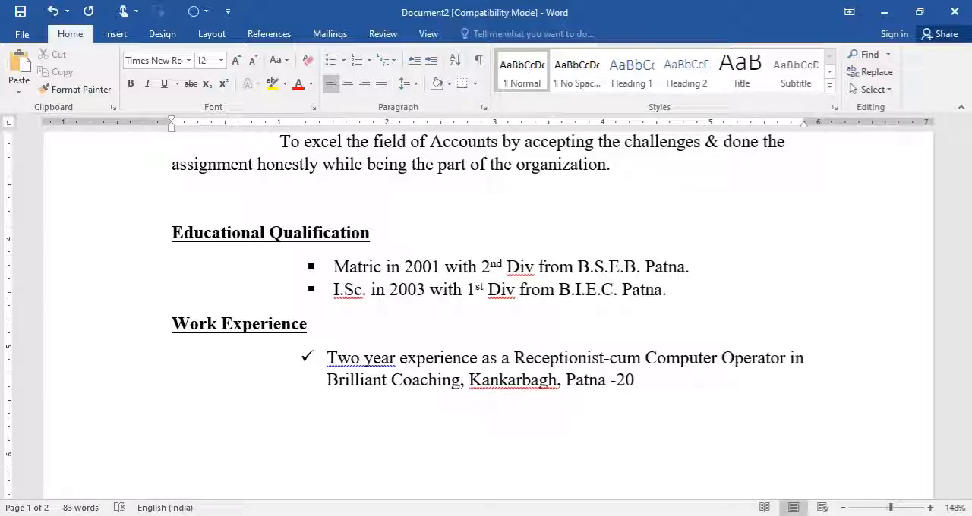
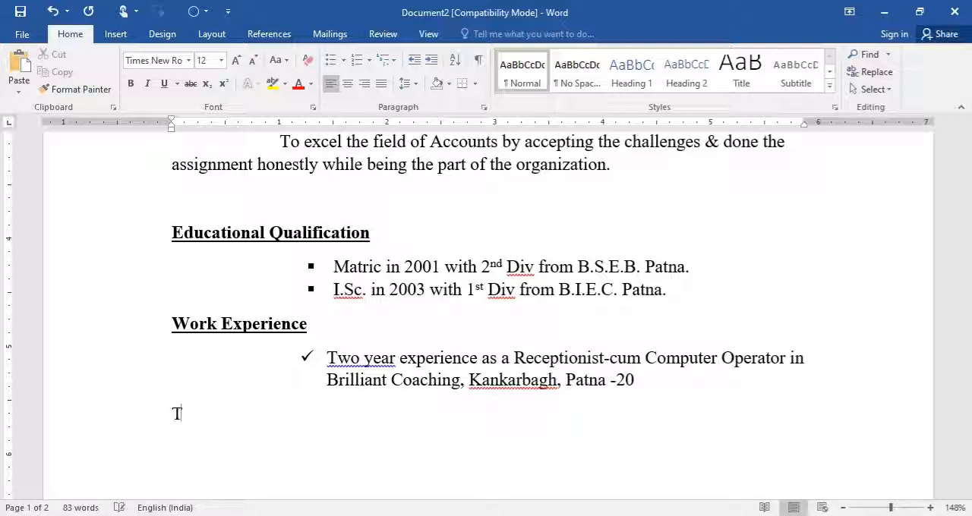
# - Complete the heading "Technical Qualification" below the work experience entry
pyautogui.write('chnical')
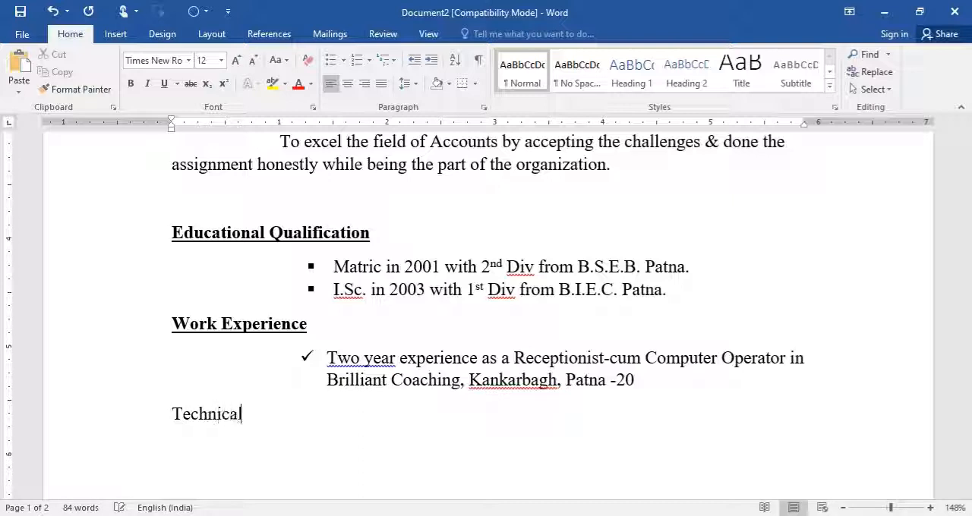
pyautogui.write(' Qualificat')
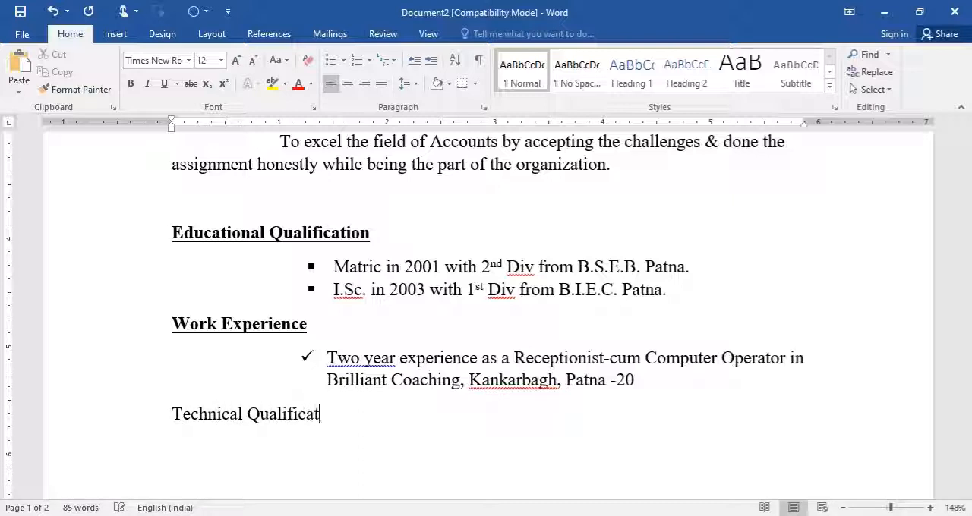
pyautogui.write('ion')
# - Add the tab-indented entry "Diploam in Computer Application" under the Technical Qualification heading
pyautogui.press('Tab')
pyautogui.write('DF')
pyautogui.press('BackSpace')
pyautogui.write('ipl')
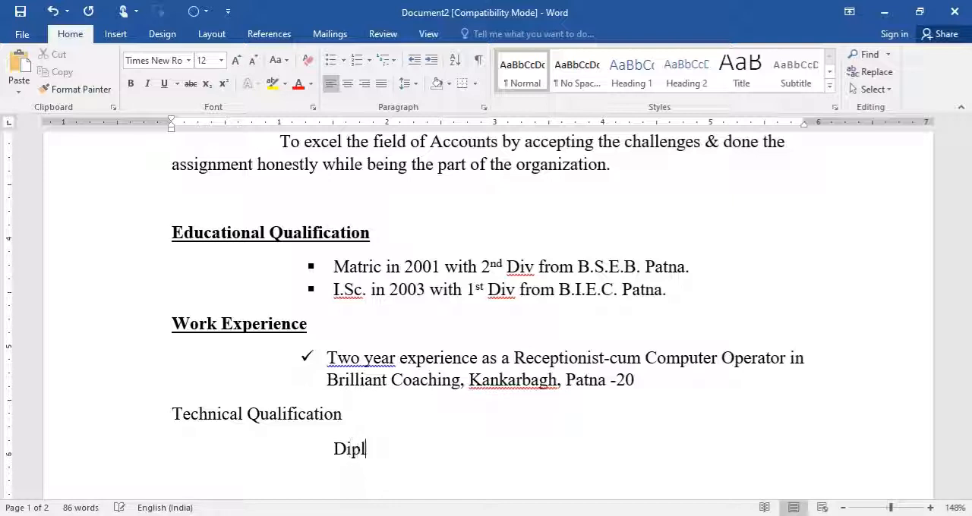
pyautogui.write('oam in Co')
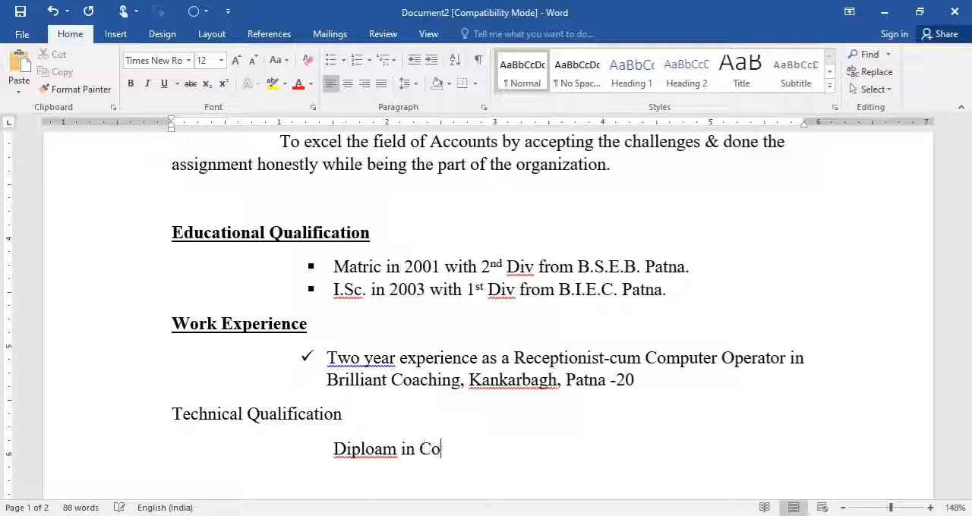
pyautogui.write('mputer ')
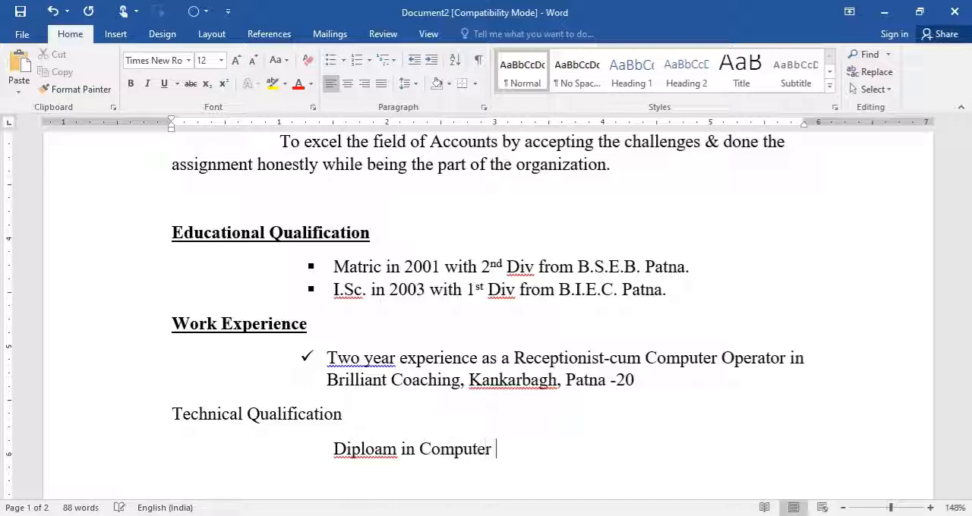
pyautogui.write('Application')
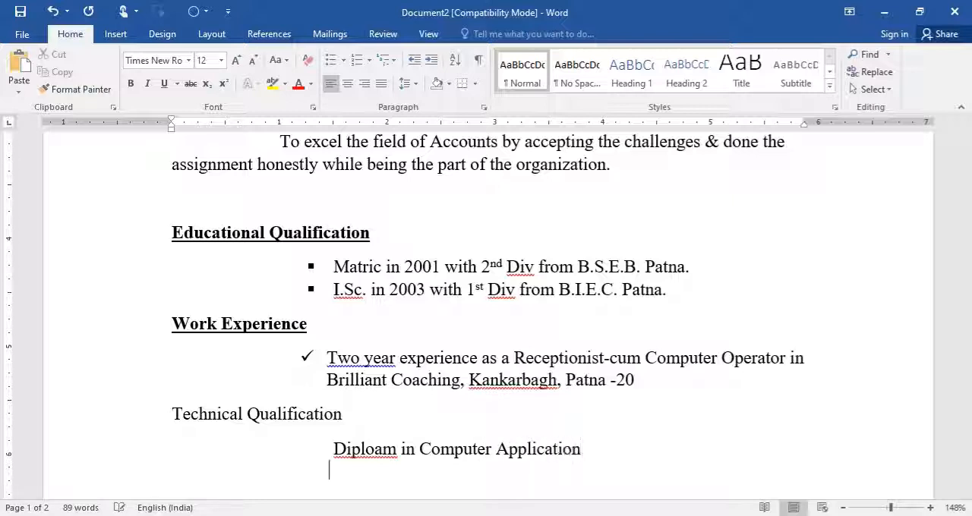
# - Add a second tab-indented technical qualification entry reading "Tally Accounts"
pyautogui.press('Tab')
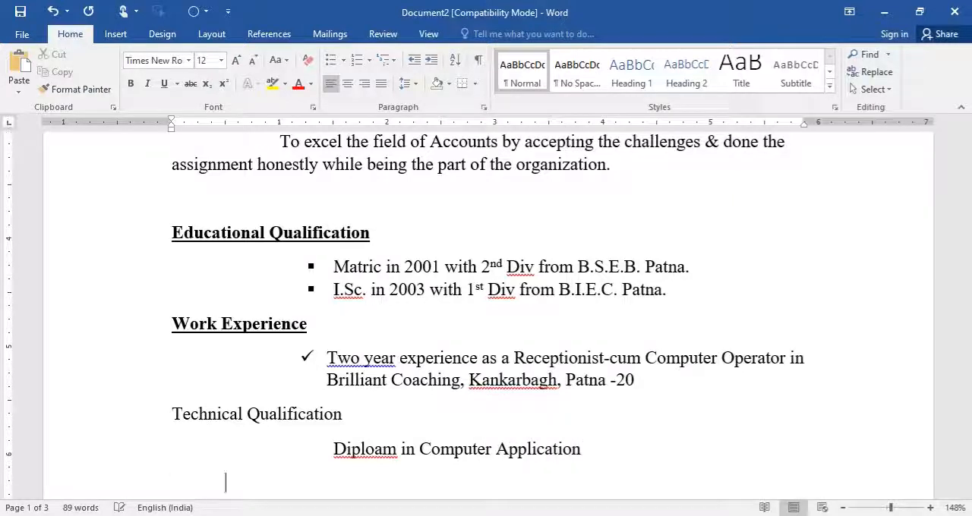
pyautogui.write('Tally ')
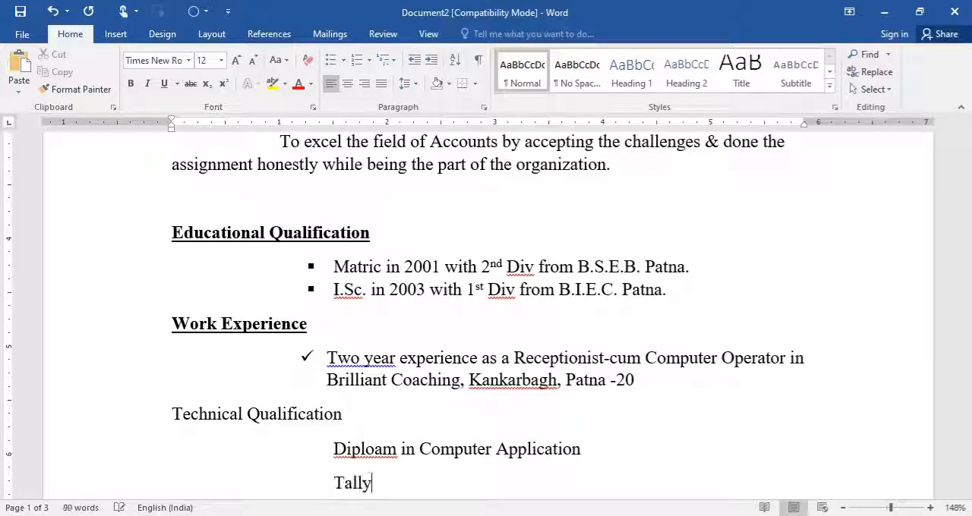
pyautogui.write('Accoi')
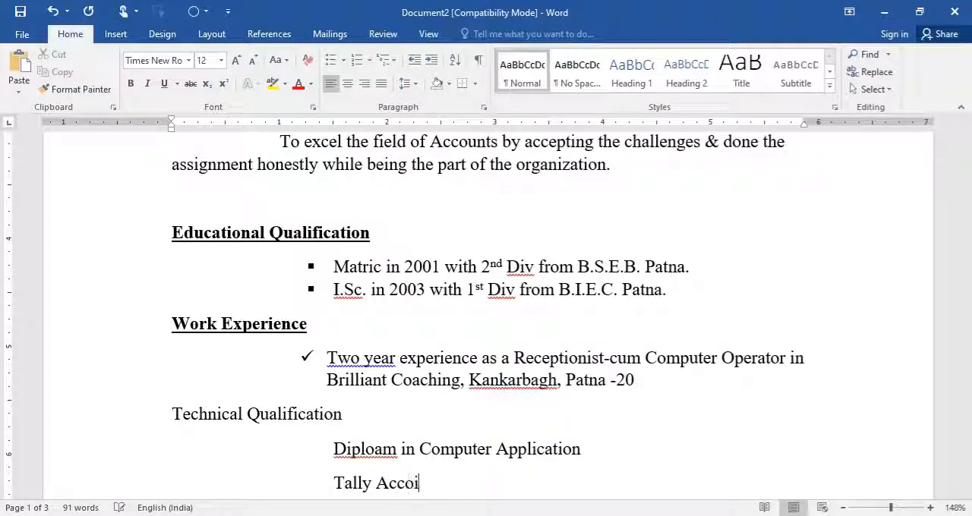
pyautogui.press('BackSpace')
pyautogui.write('unts')
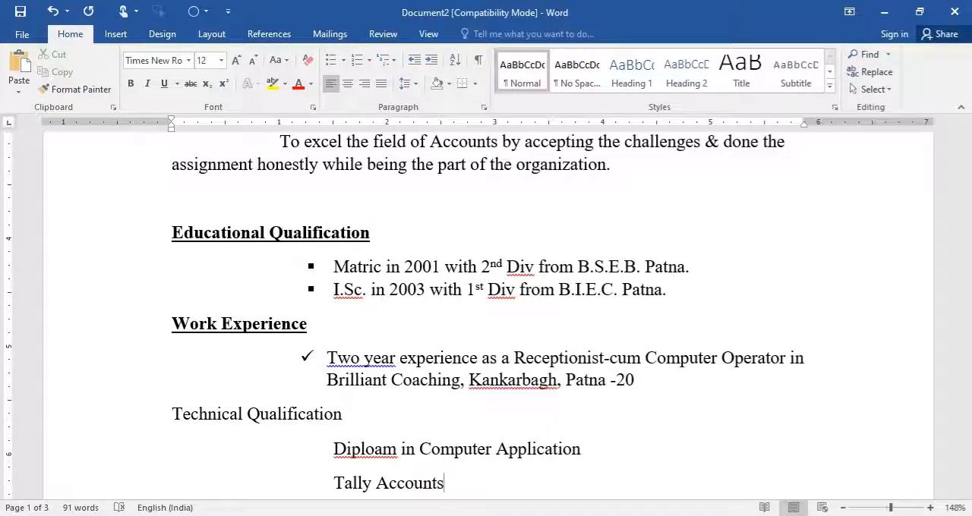
# - Add the heading "Couse Details :--" on a new line below the Tally Accounts entry
pyautogui.press('Return')
pyautogui.write('C')
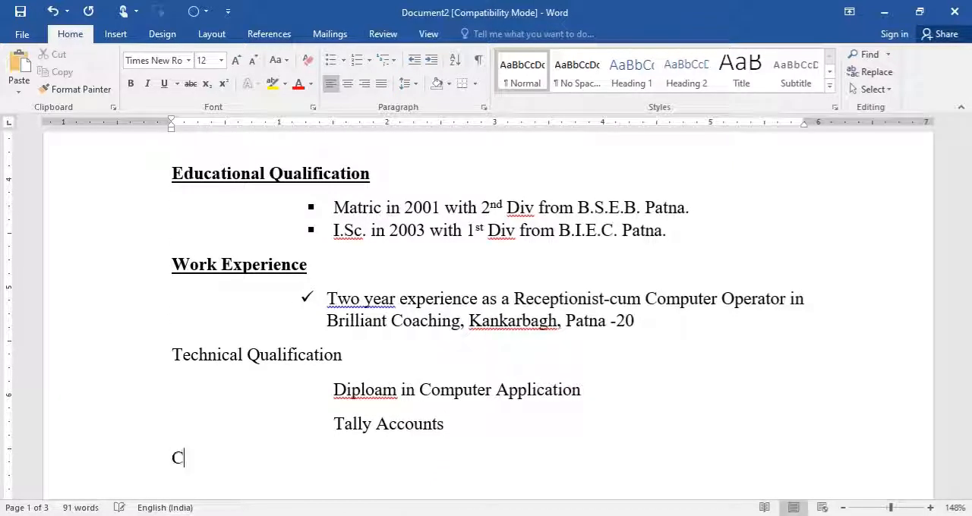
pyautogui.write('ouse Details :--')
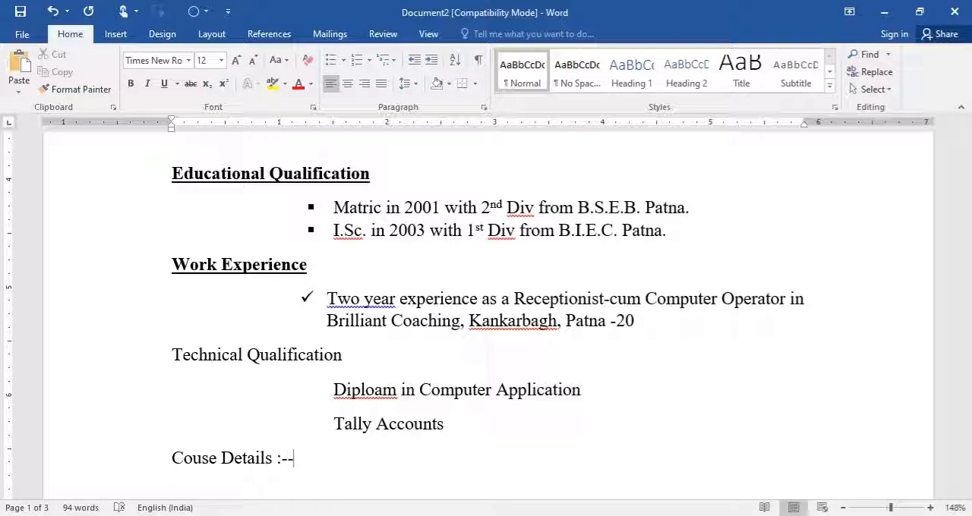
# - Under the course details heading, enter the tab-indented text "Operating System, MS-Word, MS-Excel, MS-Powerpoint &"
pyautogui.press('Tab')
pyautogui.press('Tab')
pyautogui.press('Tab')
pyautogui.write('Operating S')
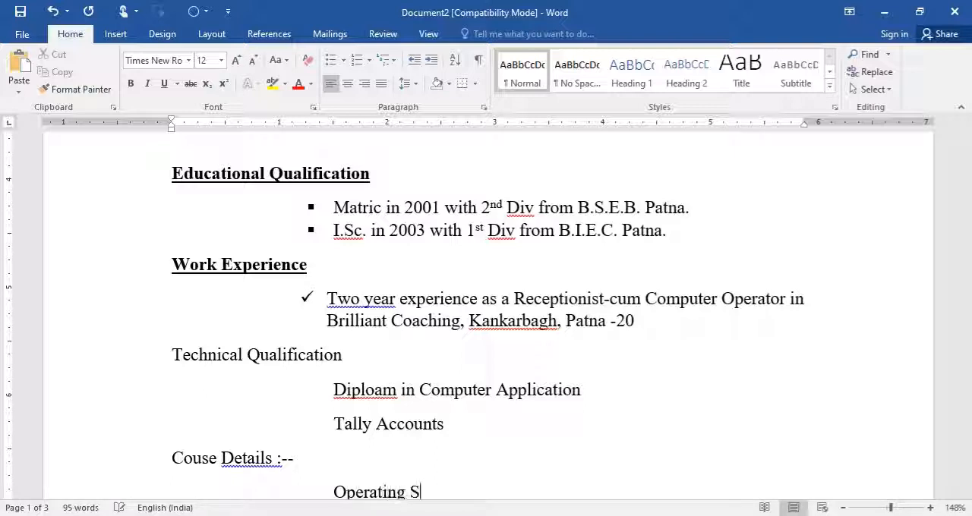
pyautogui.write('ystem, ')
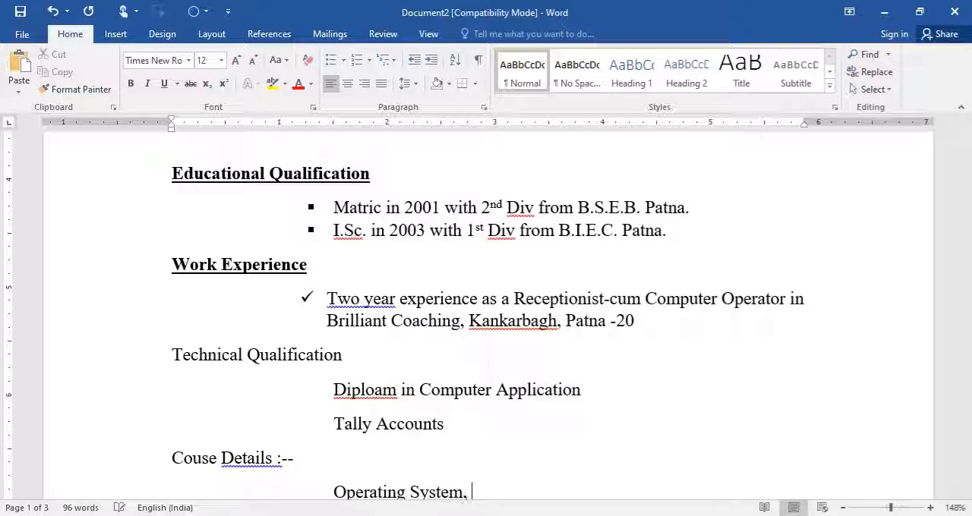
pyautogui.write('MS-Word')
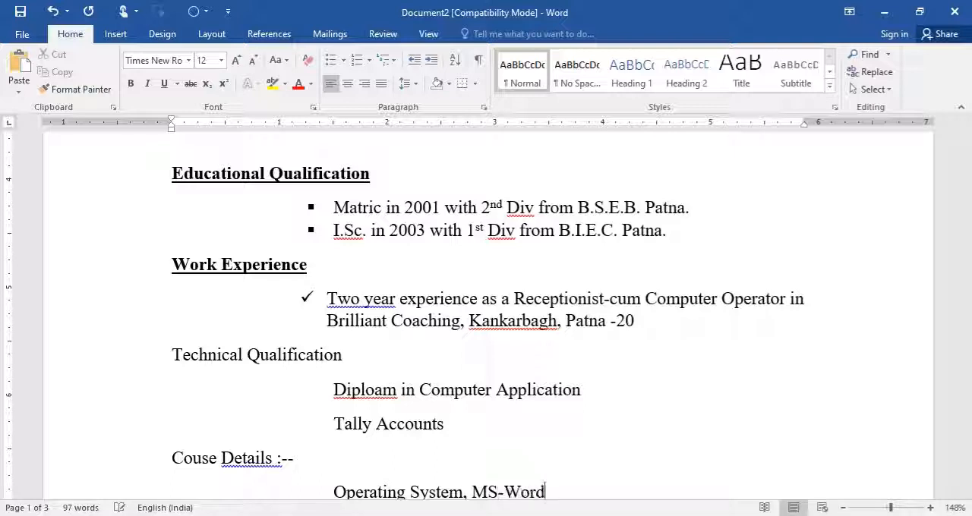
pyautogui.write(', MS')
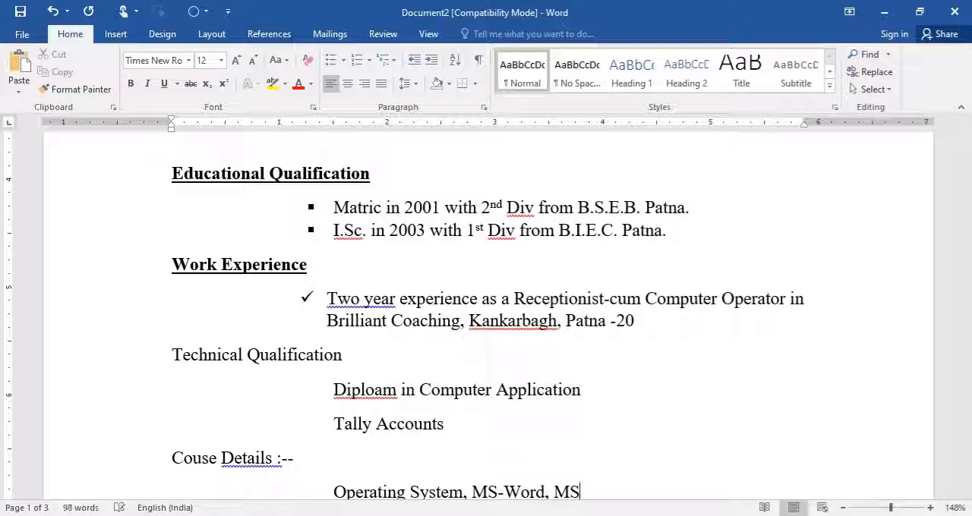
pyautogui.write('-Excel ')
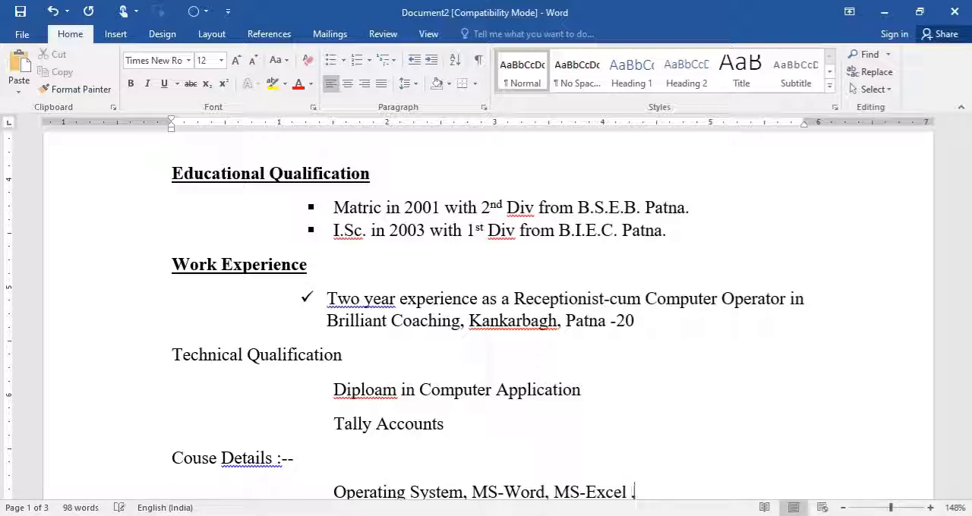
pyautogui.write(', MS-Powerpo')
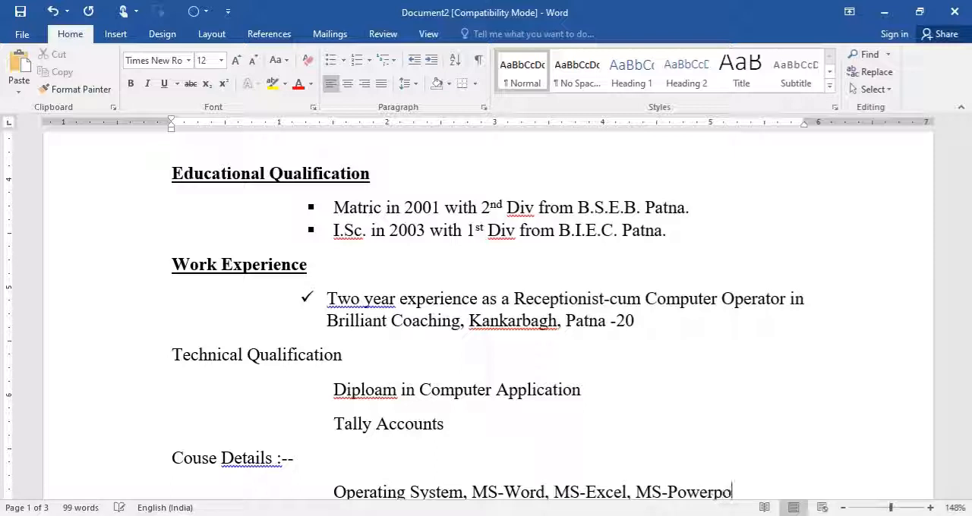
pyautogui.write('int & Internet')
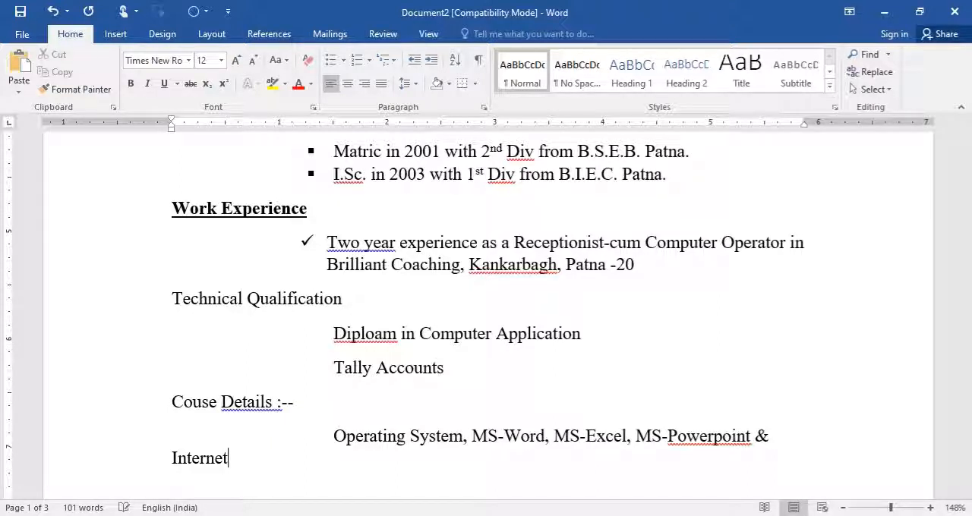
# - Complete the course details line with "Internet & Tally ERP 9.0 GST"
pyautogui.write('& Tall')
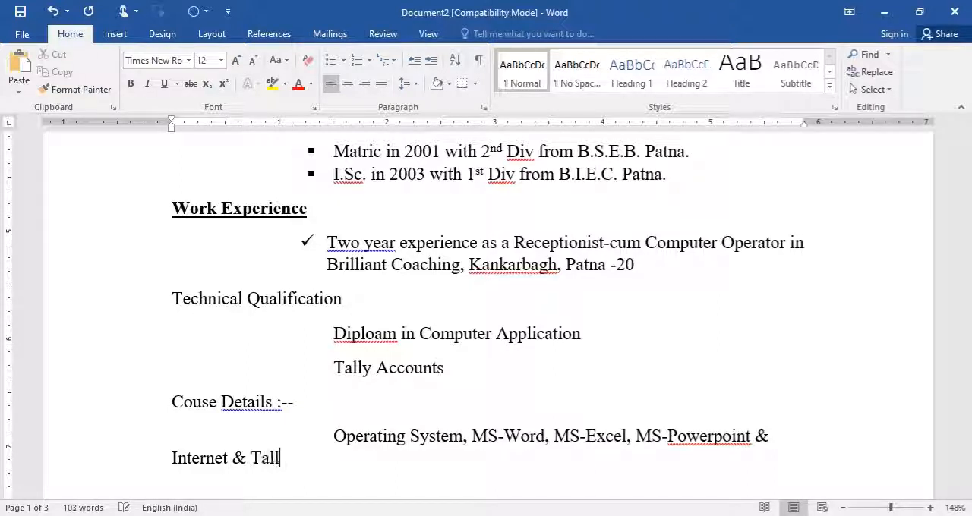
pyautogui.write('y EZ')
pyautogui.press('BackSpace')
pyautogui.press('BackSpace')
pyautogui.write('R')
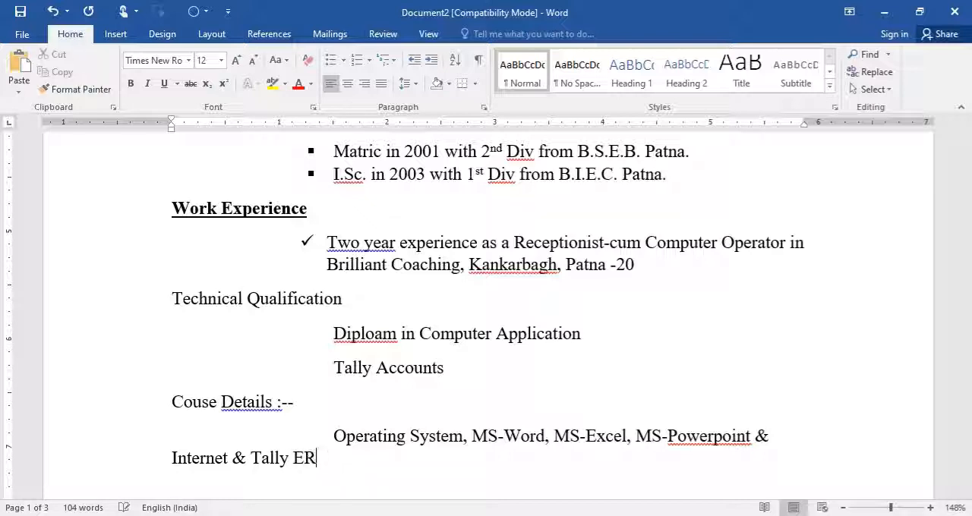
pyautogui.write('P 9.0 GST')
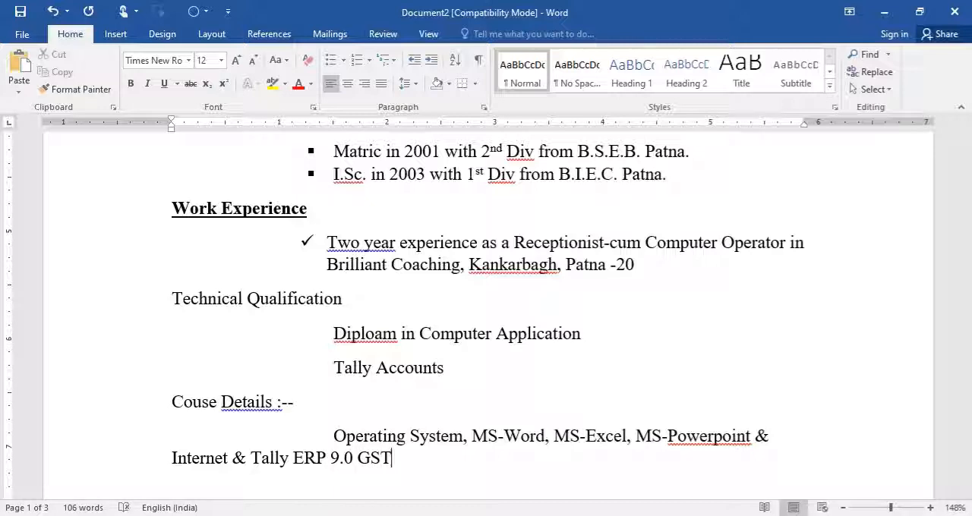
# - Set the hanging indent of the course details paragraph to about 1.5 inches and remove the extra tabs before "Operating System"
pyautogui.press('Home')
pyautogui.press('Up')
pyautogui.press('Down')
pyautogui.hotkey('shift', 'Down')
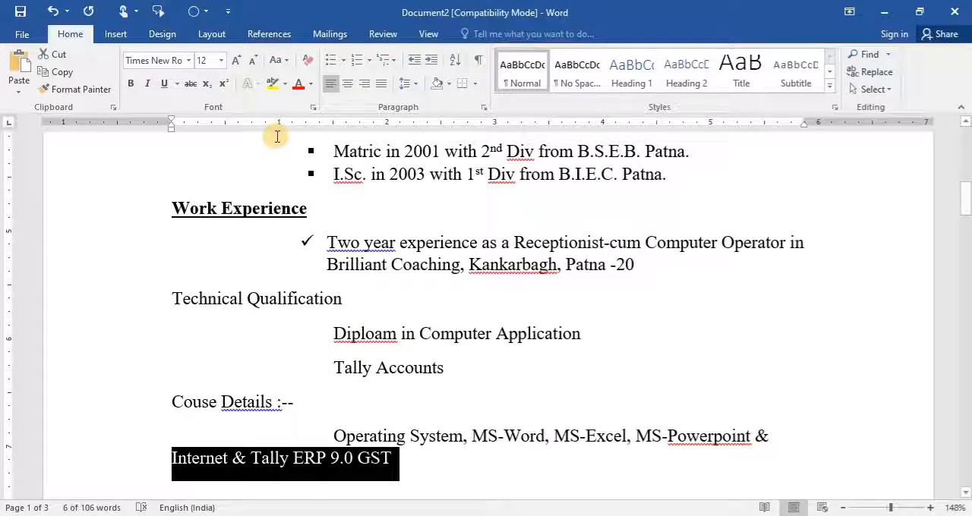
pyautogui.moveTo(173, 125)
pyautogui.mouseDown()
pyautogui.moveTo(308, 130)
pyautogui.moveTo(332, 122)
pyautogui.mouseUp()
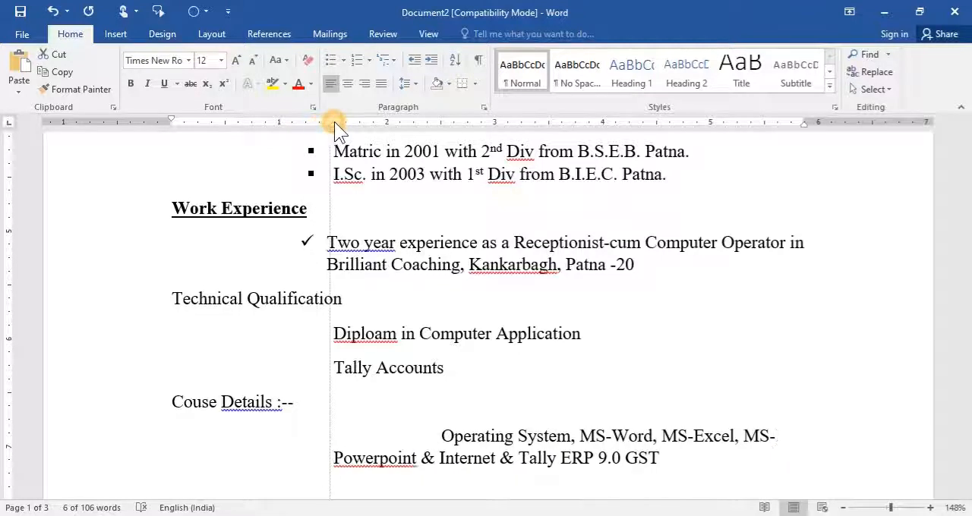
pyautogui.click(341, 434)
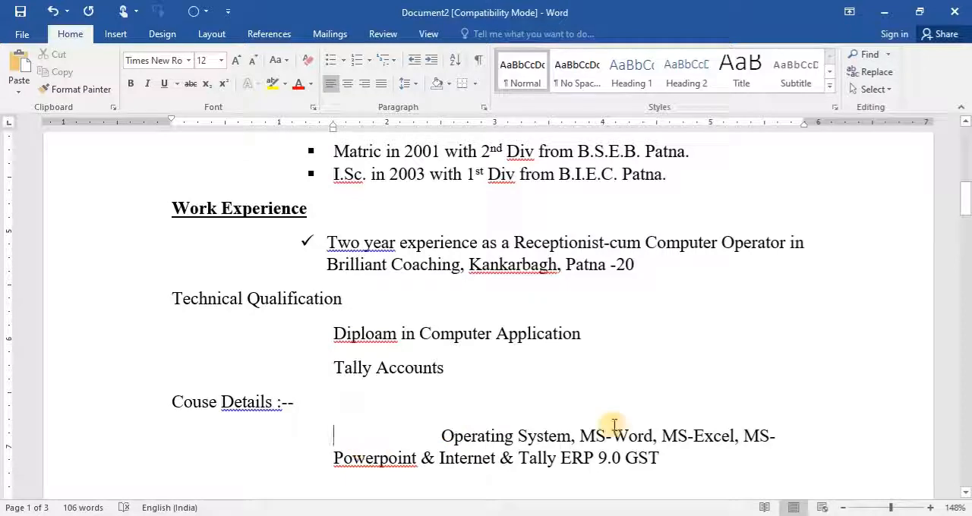
pyautogui.press('Delete')
pyautogui.press('Delete')
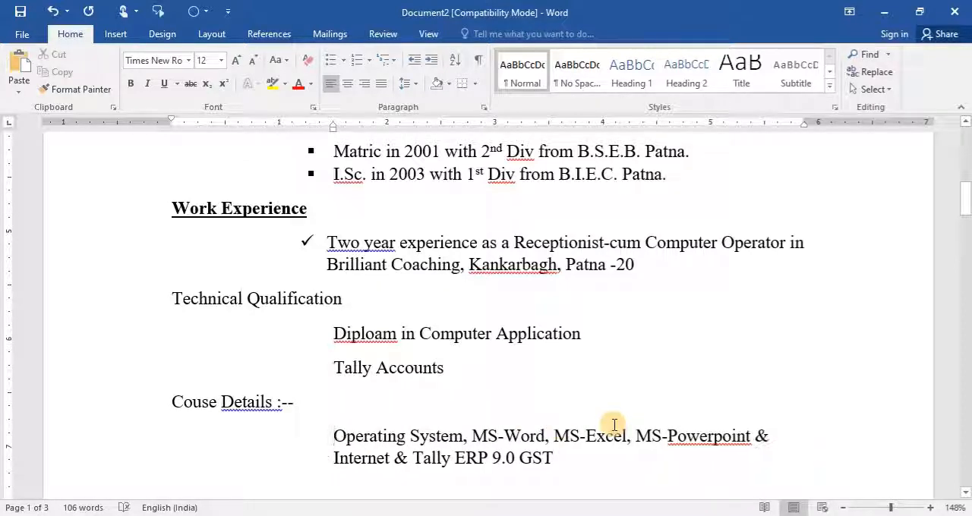
# - Copy the bold, underlined format of the "Work Experience" heading to the "Technical Qualification" heading with Format Painter
pyautogui.click(326, 335)
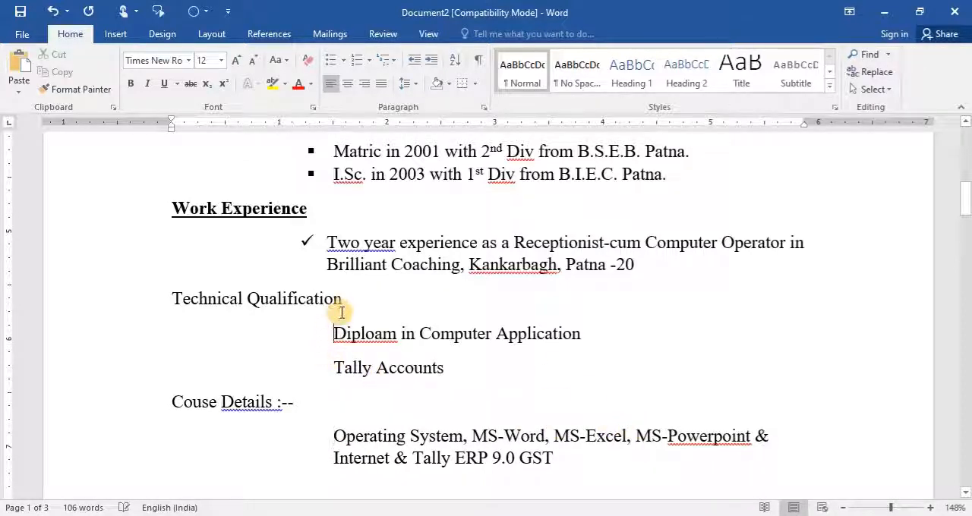
pyautogui.click(342, 299)
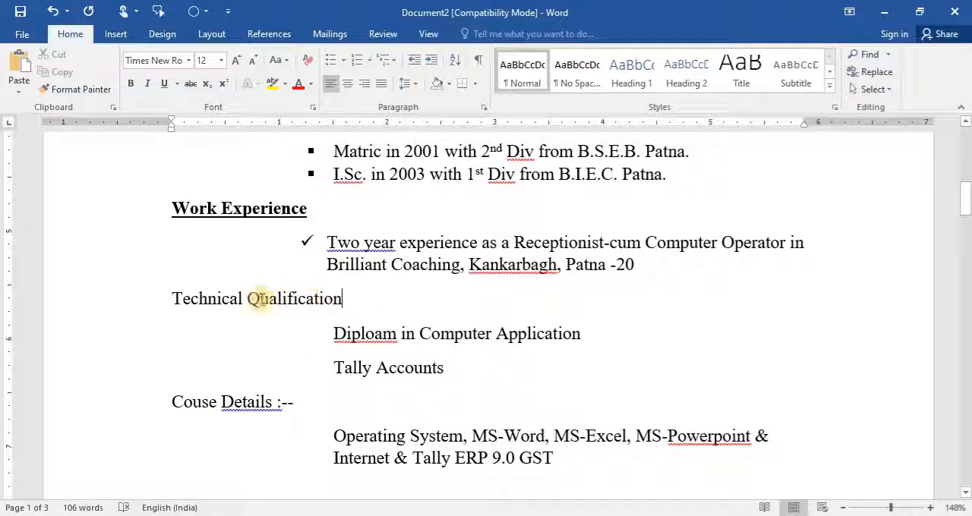
pyautogui.click(193, 208)
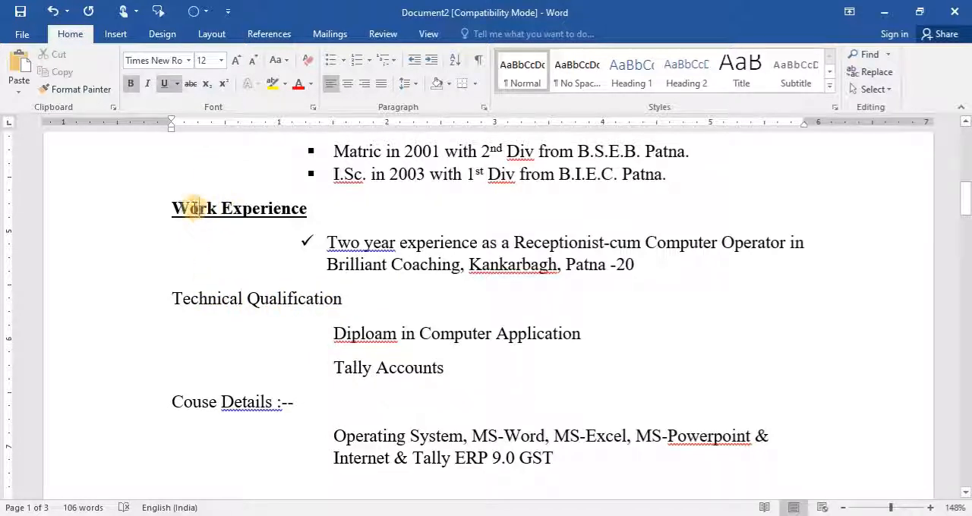
pyautogui.click(205, 206)
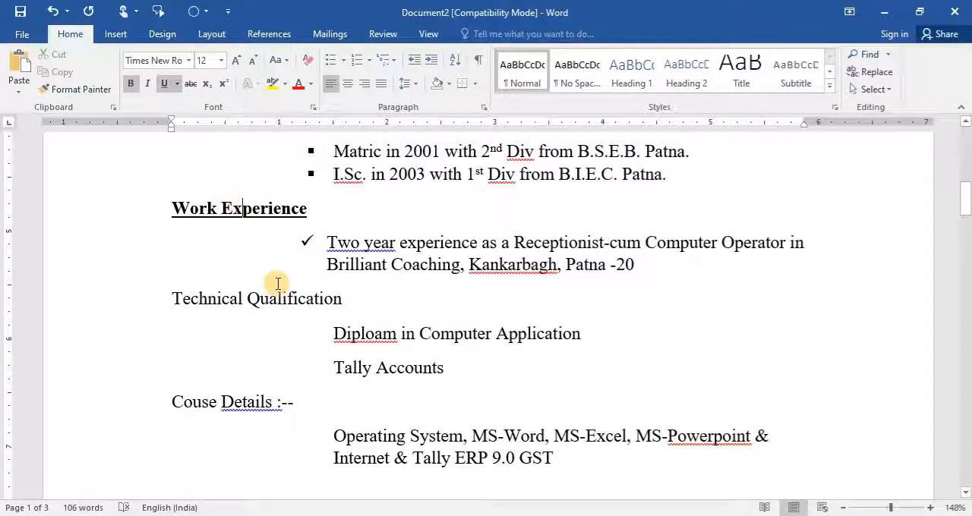
pyautogui.click(55, 87)
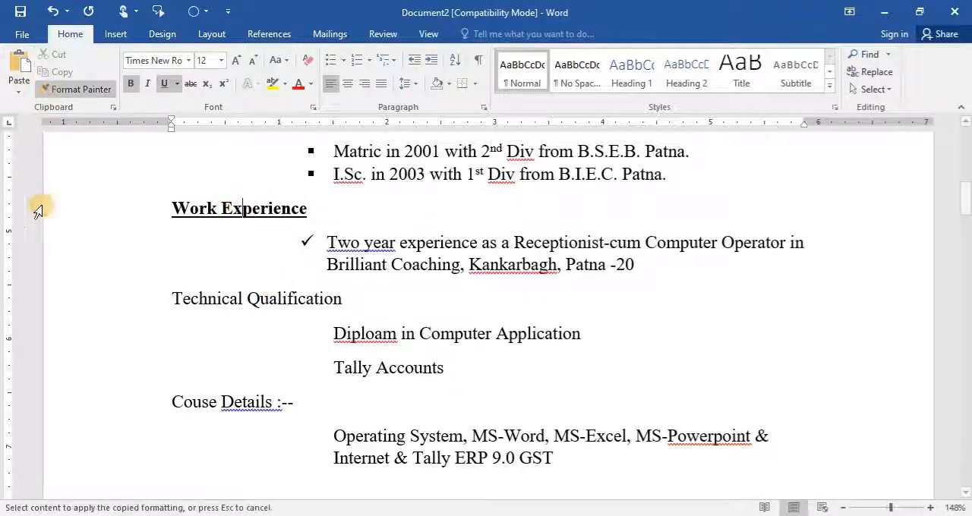
pyautogui.moveTo(170, 297); pyautogui.dragTo(349, 299)
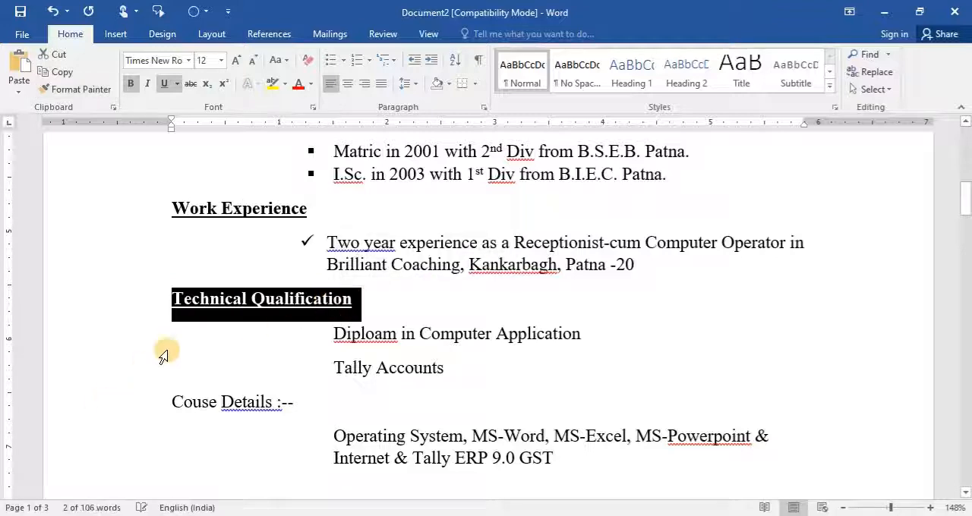
# - Copy the "Technical Qualification" heading format to the "Couse Details :--" heading with Format Painter
pyautogui.click(76, 89)
pyautogui.moveTo(168, 402); pyautogui.dragTo(295, 405)
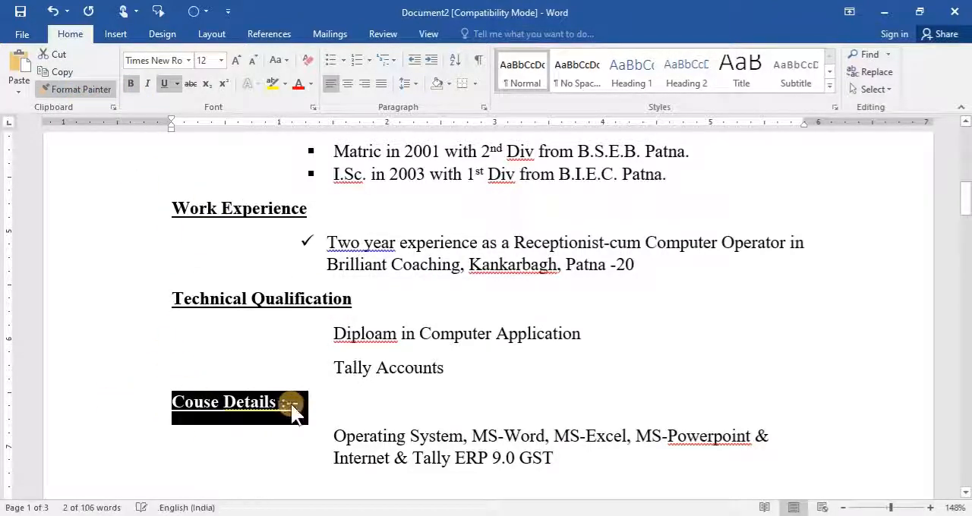
pyautogui.click(360, 442)
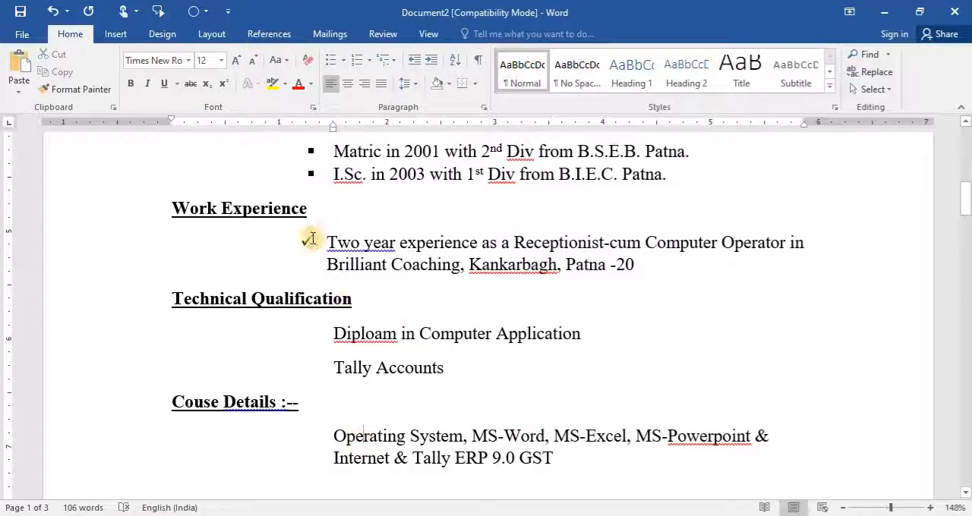
# - Shift the check mark bullet of the work experience entry to about 1.25 inches, with its text at about 1.5 inches
pyautogui.moveTo(307, 241)
pyautogui.mouseDown()
pyautogui.moveTo(403, 245)
pyautogui.moveTo(304, 242)
pyautogui.mouseUp()
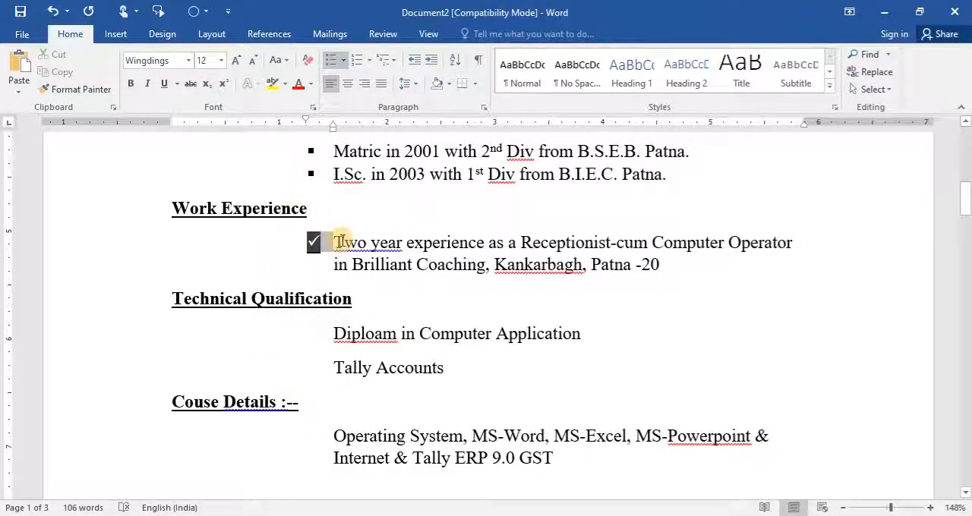
# - Turn the "Diploam in Computer Application" and "Tally Accounts" lines under Technical Qualification into a list with arrow bullets
pyautogui.click(348, 396)
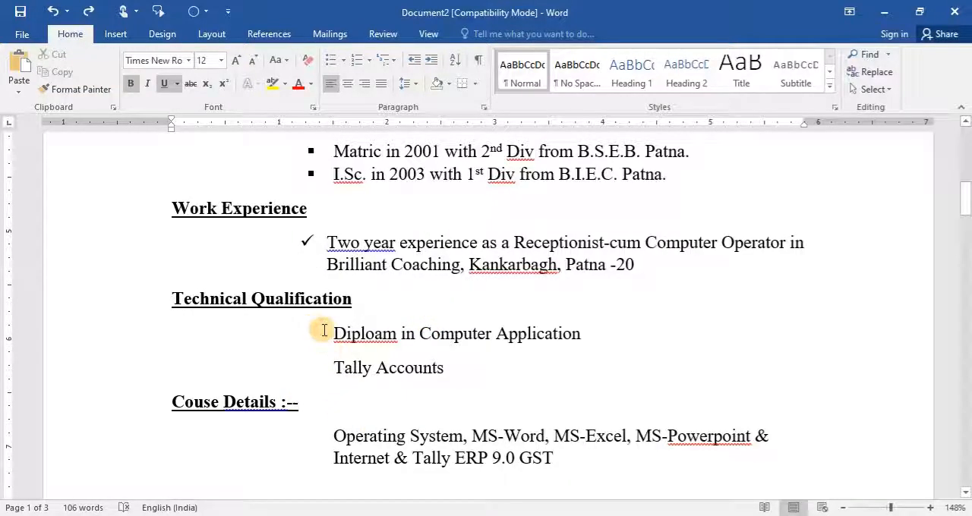
pyautogui.moveTo(328, 333); pyautogui.dragTo(501, 367)
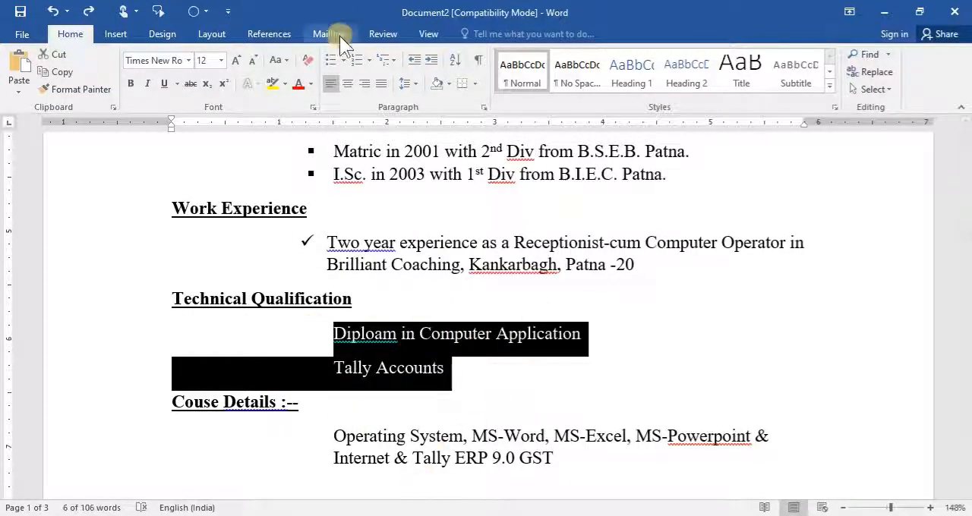
pyautogui.click(344, 59)
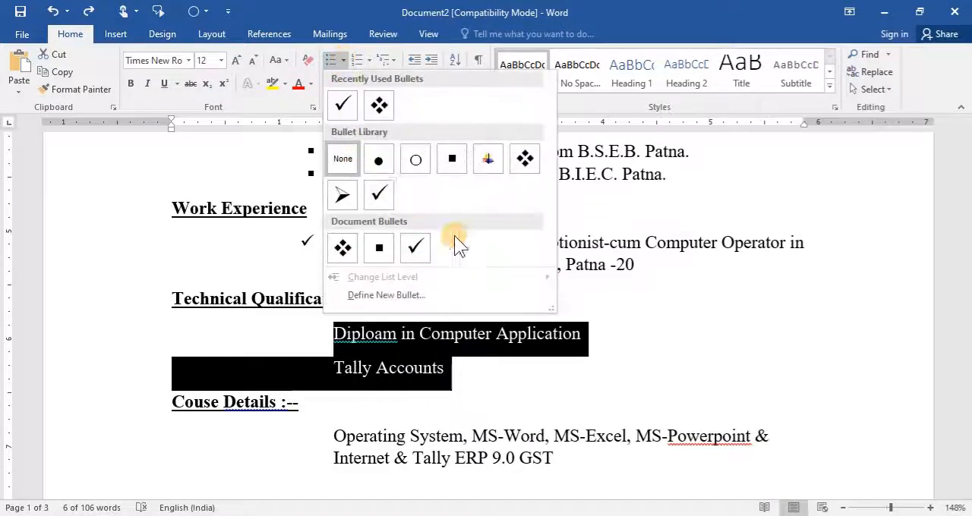
pyautogui.click(377, 101)
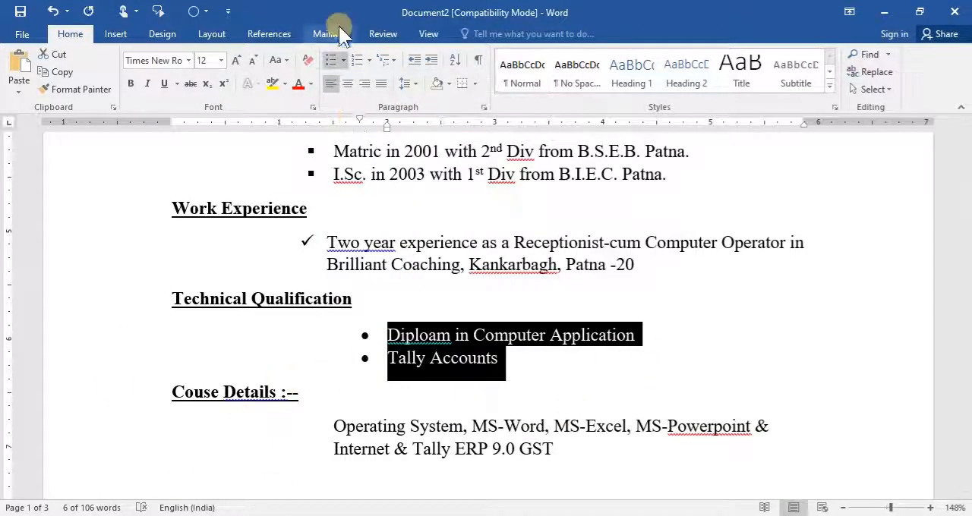
pyautogui.click(343, 60)
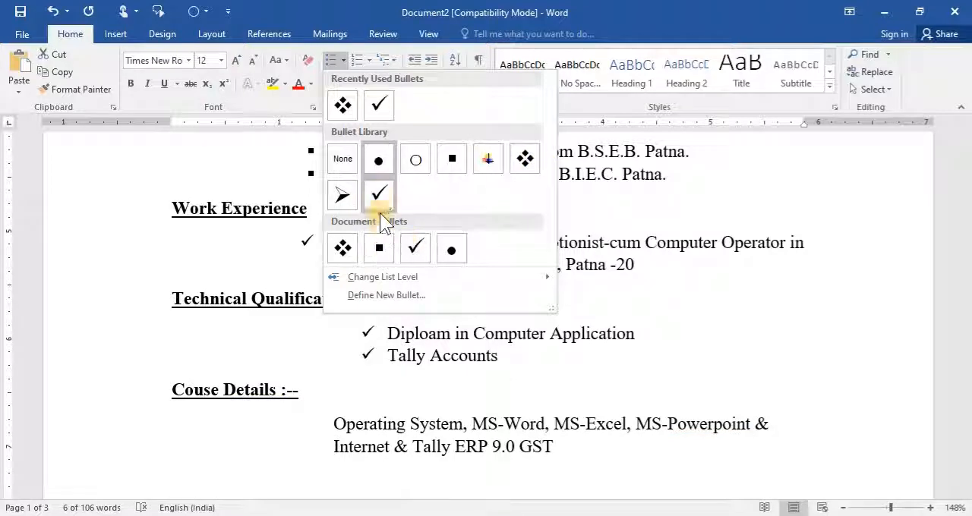
pyautogui.click(340, 194)
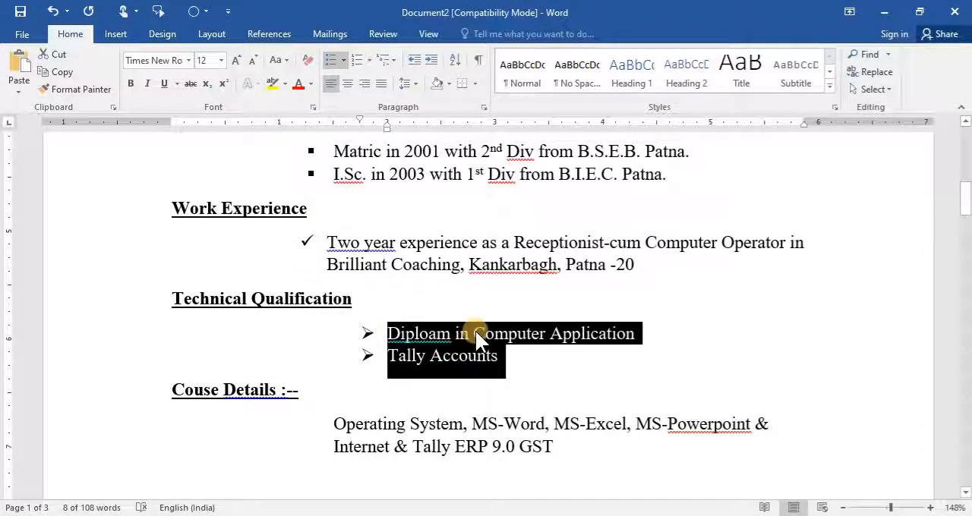
# - Set the Technical Qualification list's text indent to 1.5 inches and change its bullets to the four-diamond style
pyautogui.click(411, 57)
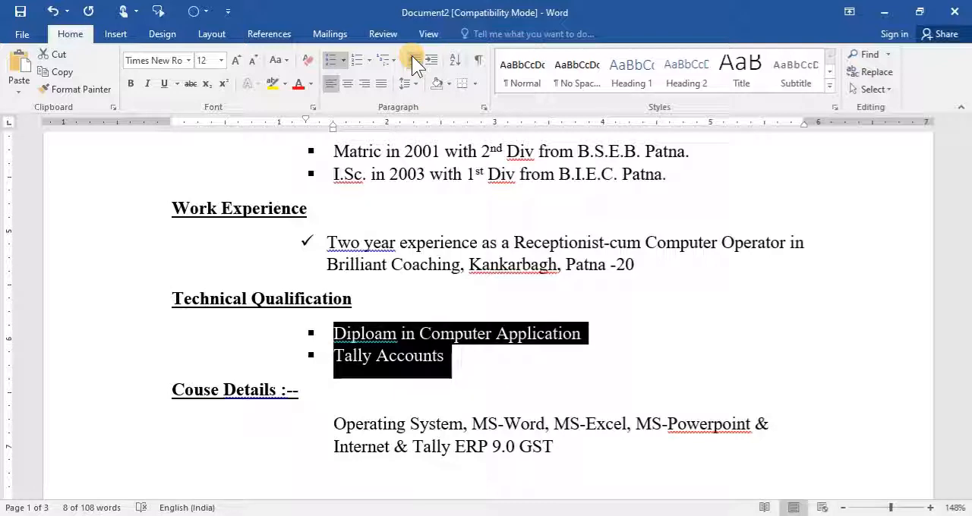
pyautogui.click(413, 60)
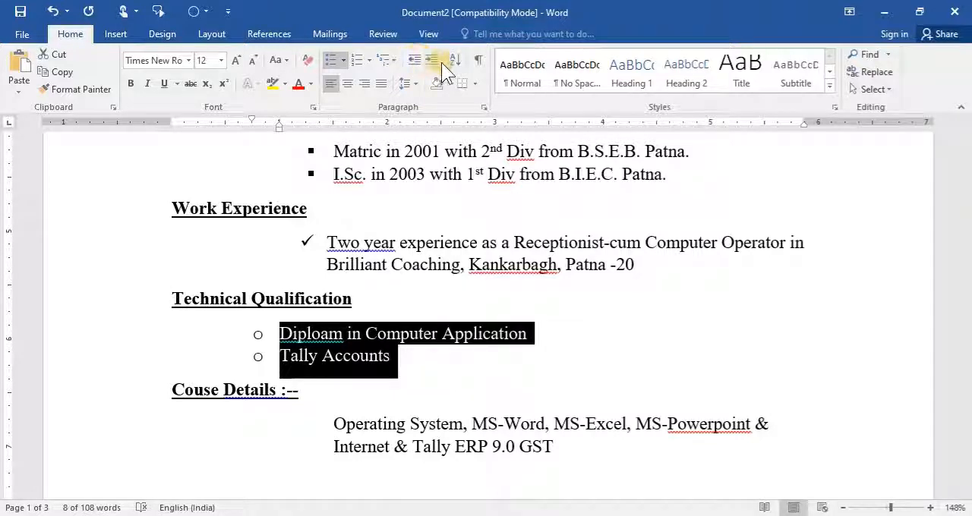
pyautogui.click(431, 58)
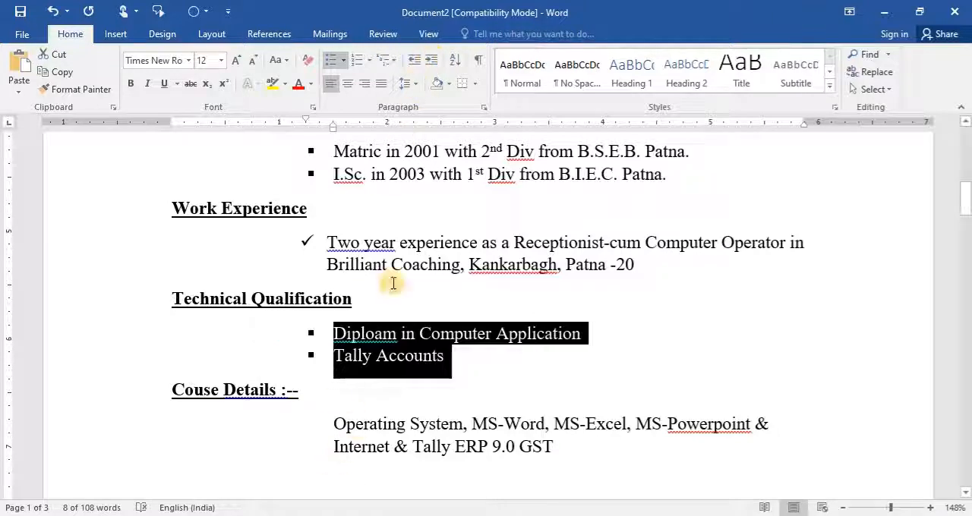
pyautogui.click(343, 59)
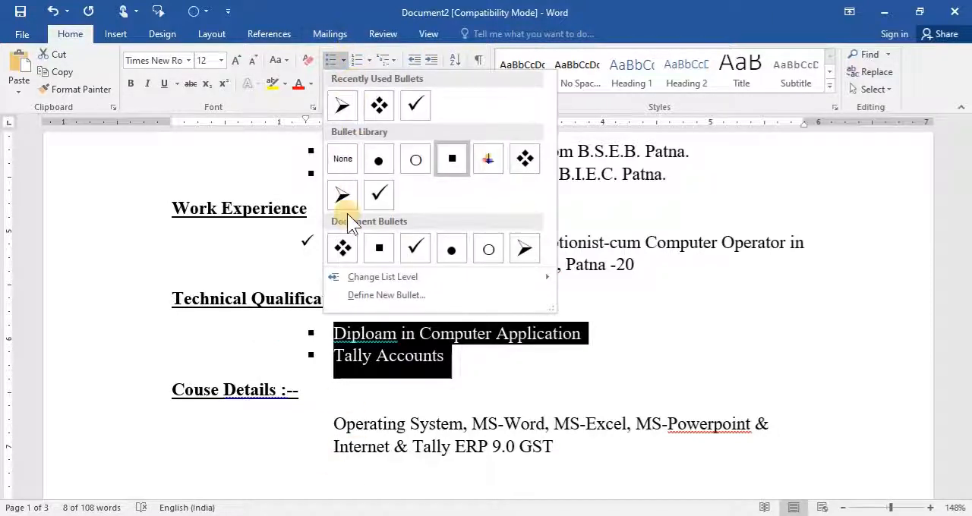
pyautogui.click(378, 105)
# - Add the heading "Personal Details :--" at the left margin on a new line below the course details paragraph
pyautogui.click(349, 425)
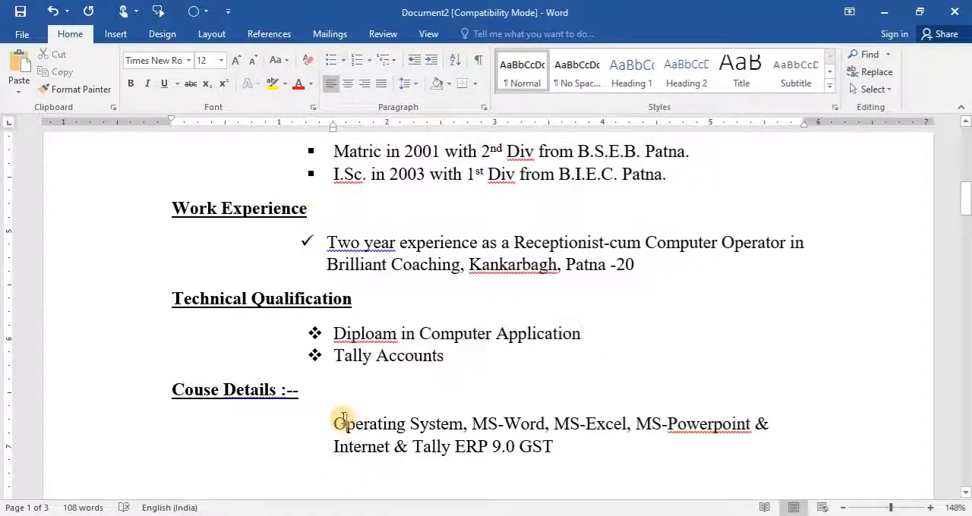
pyautogui.click(575, 458)
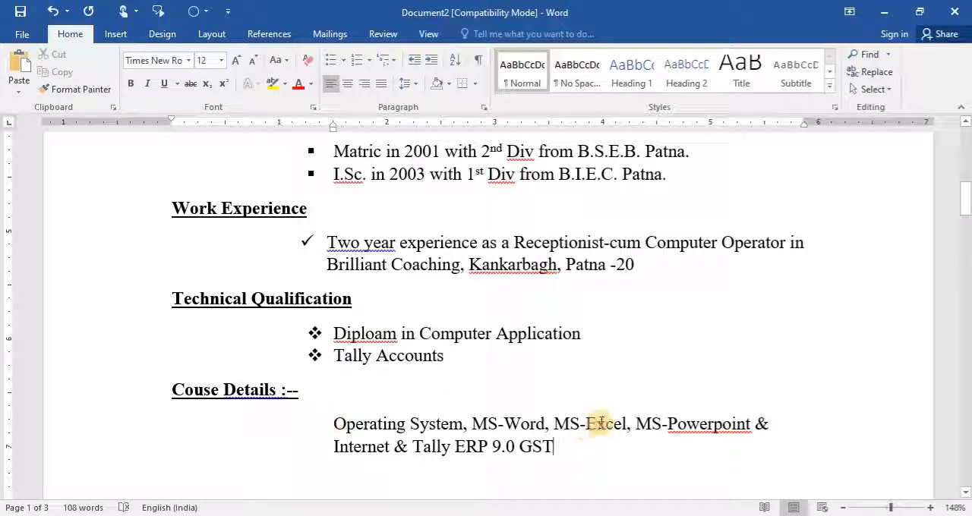
pyautogui.press('Return')
pyautogui.press('BackSpace')
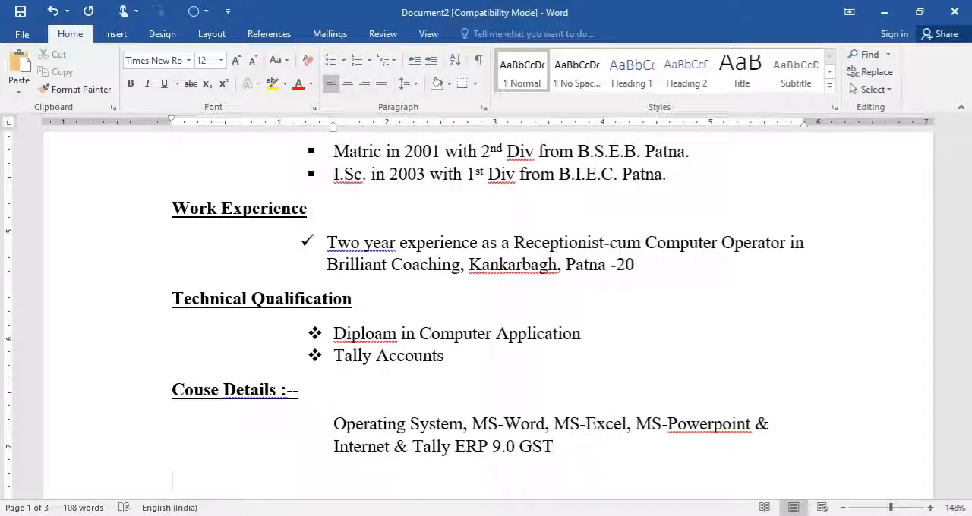
pyautogui.write('P')
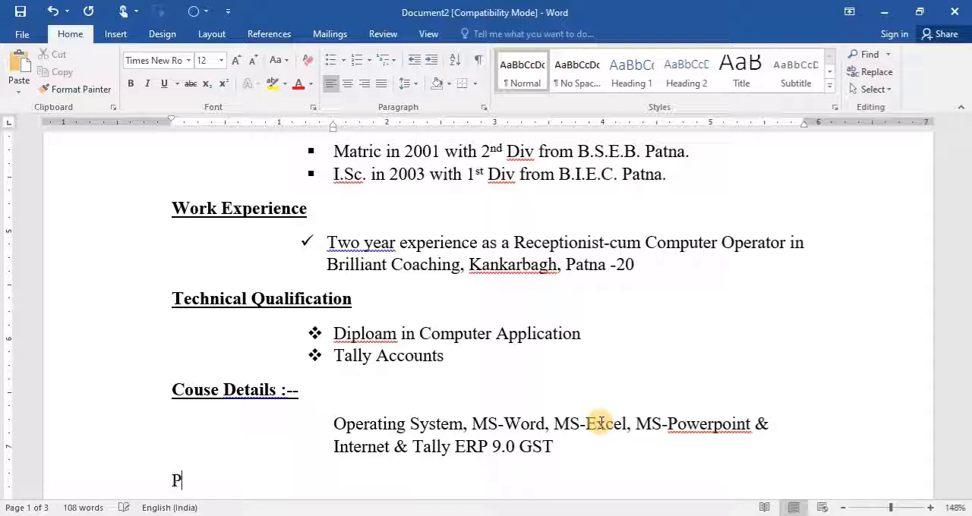
pyautogui.write('ersonal De')
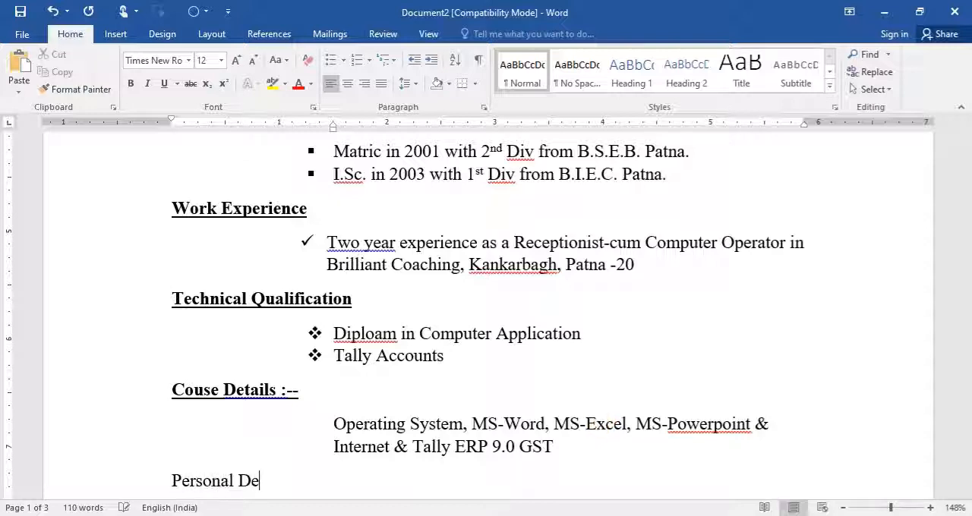
pyautogui.write('tails :--')
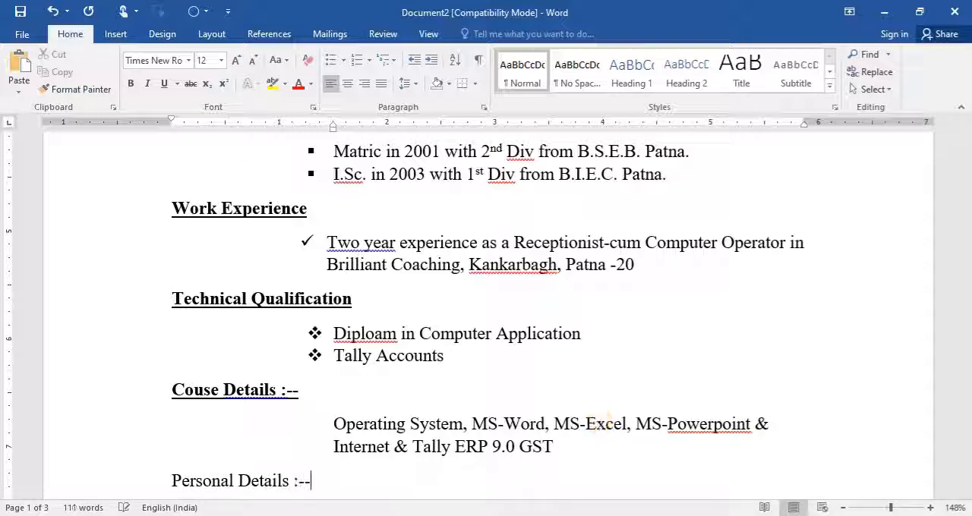
pyautogui.press('Return')
# - Enter the tab-aligned line "Nationality : Indian" under the Personal Details heading, indented to 1.5 inches
pyautogui.press('Tab')
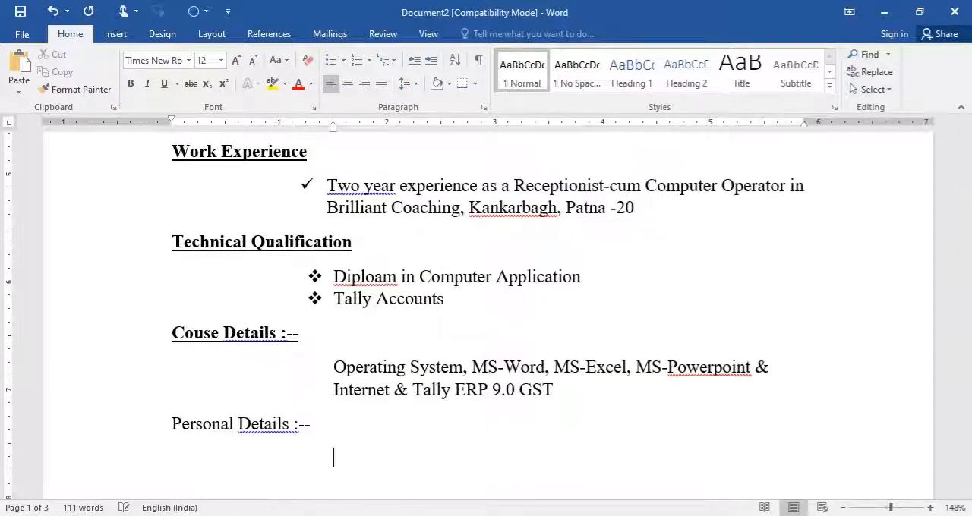
pyautogui.write('Nationality\t')
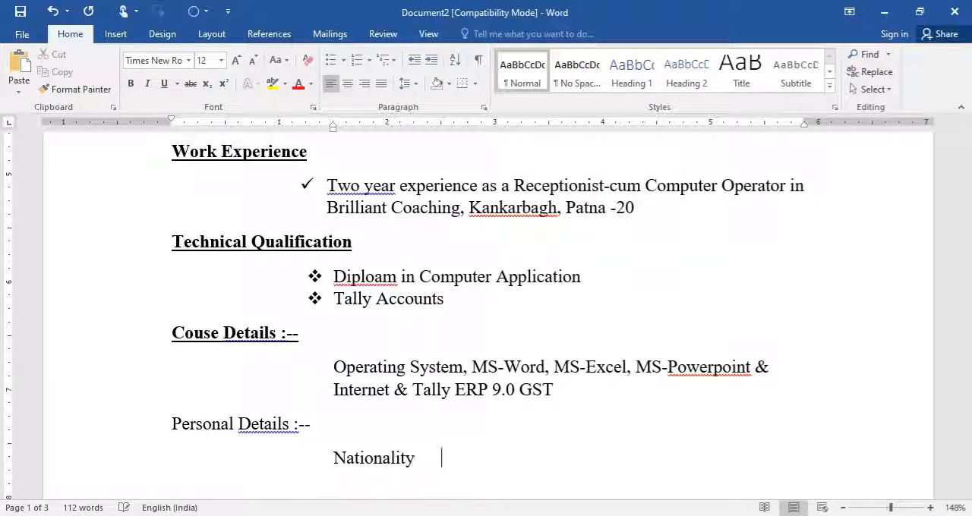
pyautogui.write(':')
pyautogui.press('Tab')
pyautogui.write('Indian ')
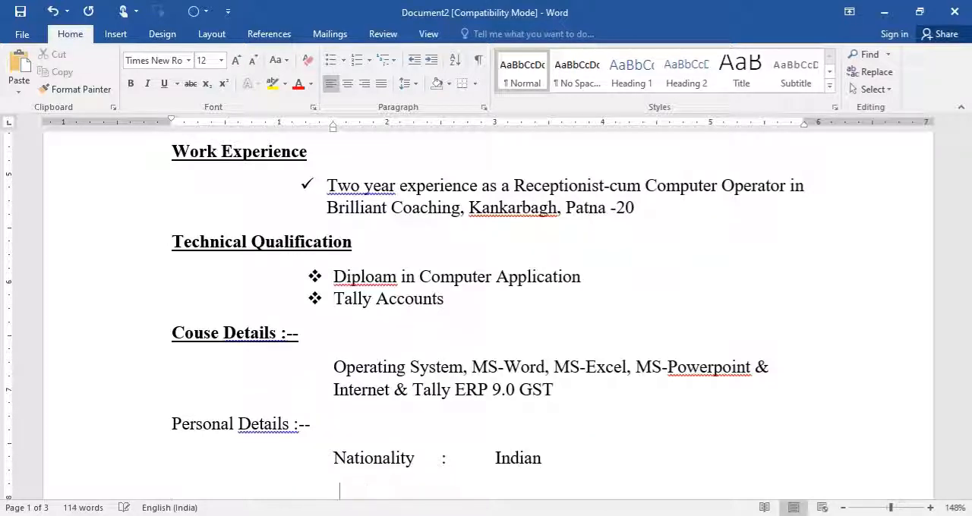
pyautogui.write('Religion')
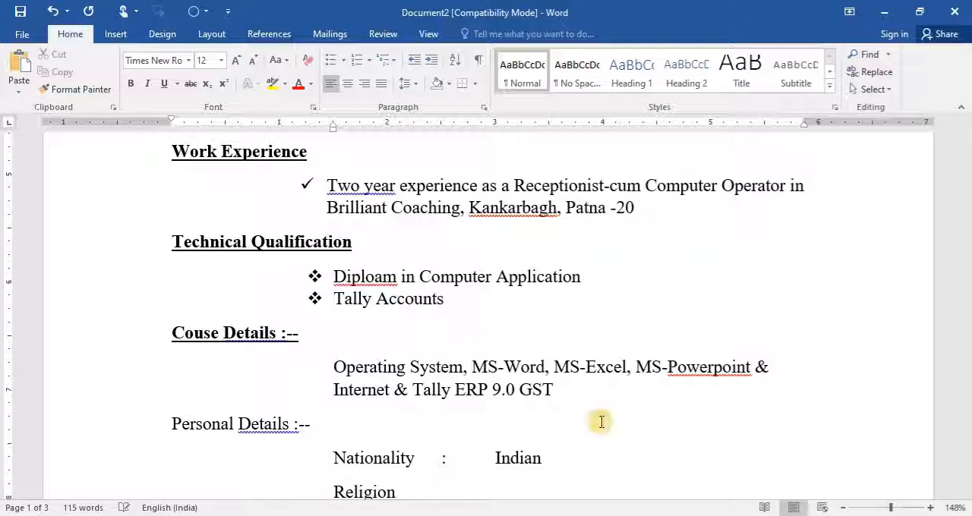
# - Add the tab-aligned line "Religion : Hindu" below the Nationality line
pyautogui.press('Tab')
pyautogui.write(':')
pyautogui.press('Tab')
pyautogui.write('H')
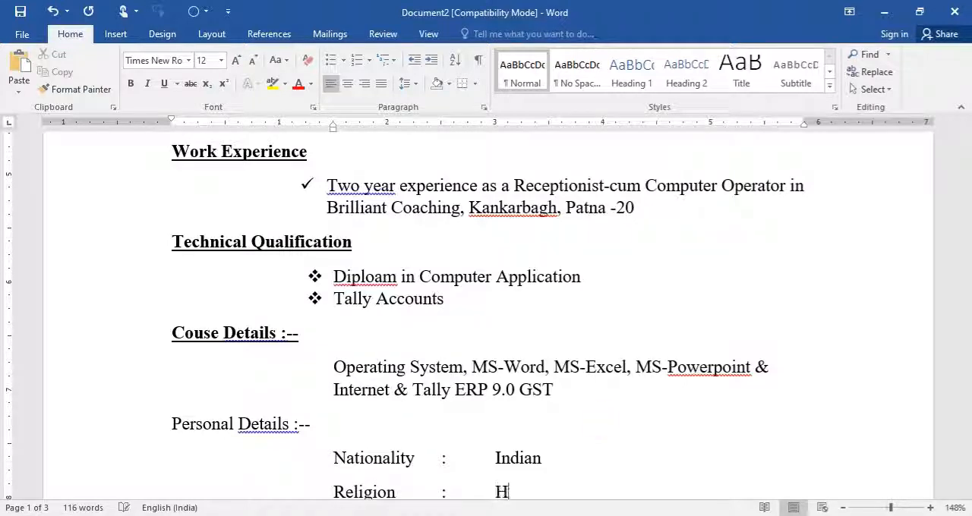
pyautogui.write('indu')
pyautogui.press('Return')
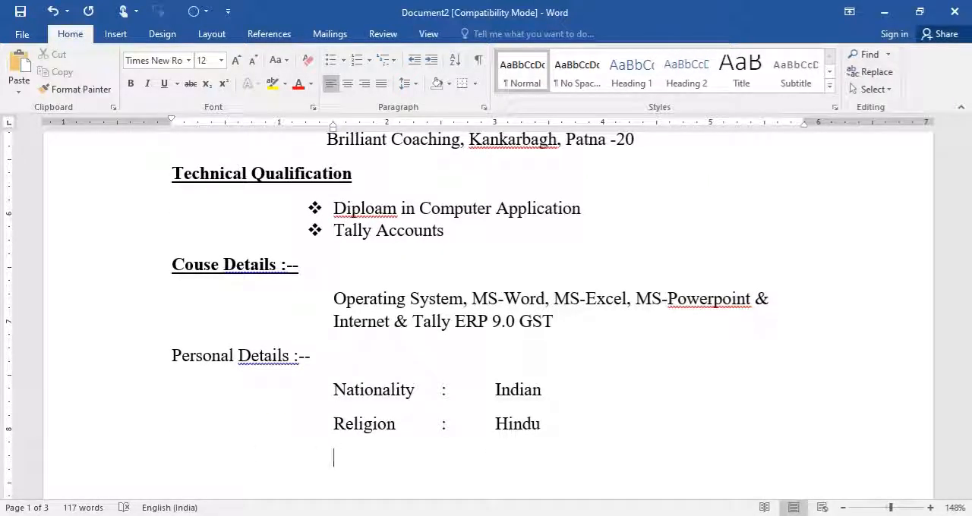
# - Add the tab-aligned line "Sex : Male" below the Religion line
pyautogui.write('Sex\t')
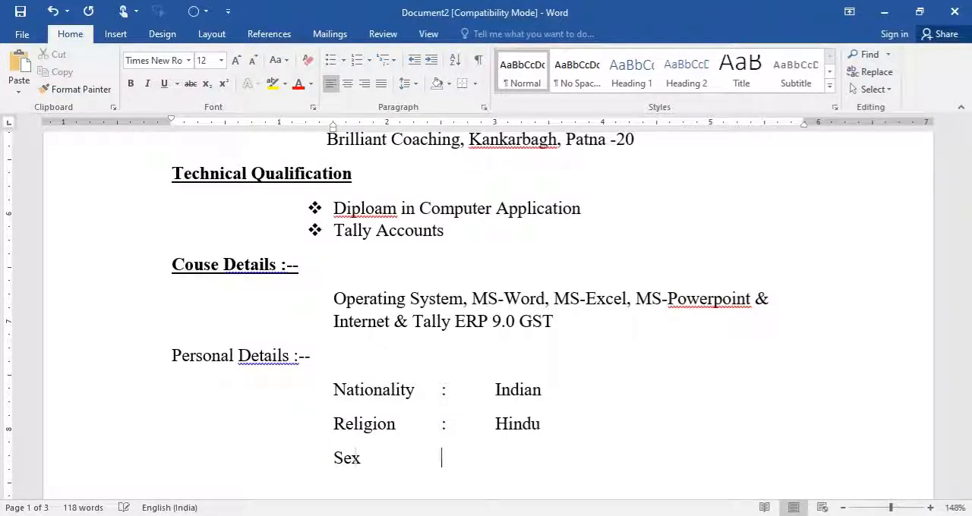
pyautogui.write(':')
pyautogui.press('Tab')
pyautogui.write('Male')
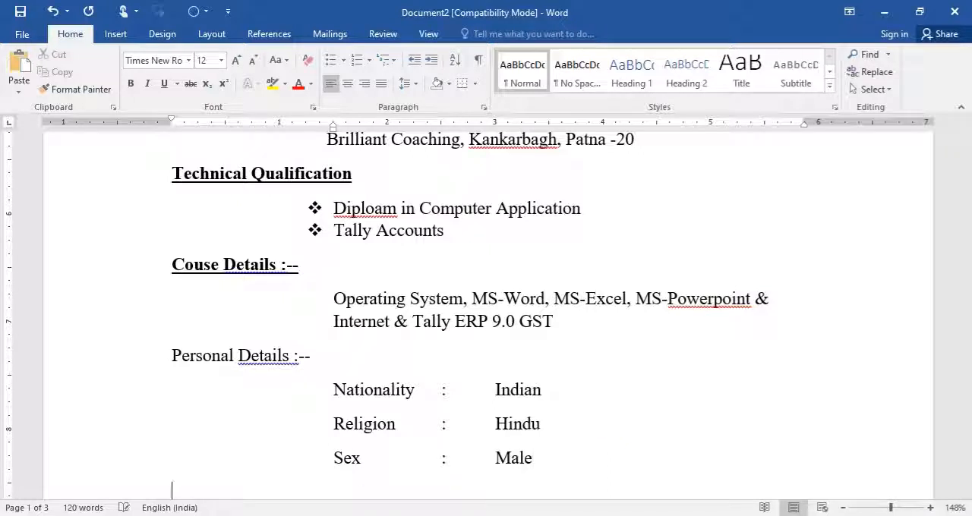
# - Add a tab-aligned "Date of Birth :" line below the Sex line and enter the date of birth
pyautogui.press('BackSpace')
pyautogui.write('Date of Birt')
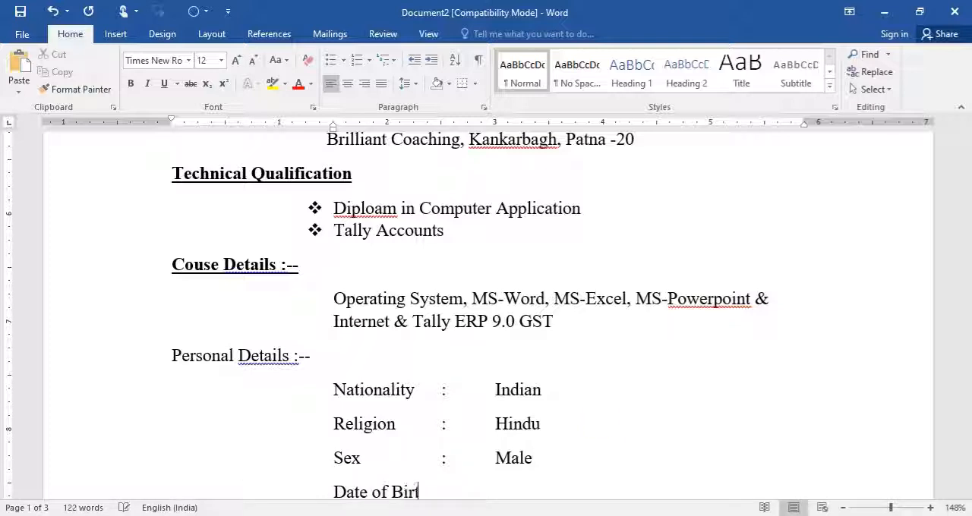
pyautogui.write('h')
pyautogui.press('Tab')
pyautogui.write(':')
pyautogui.press('Tab')
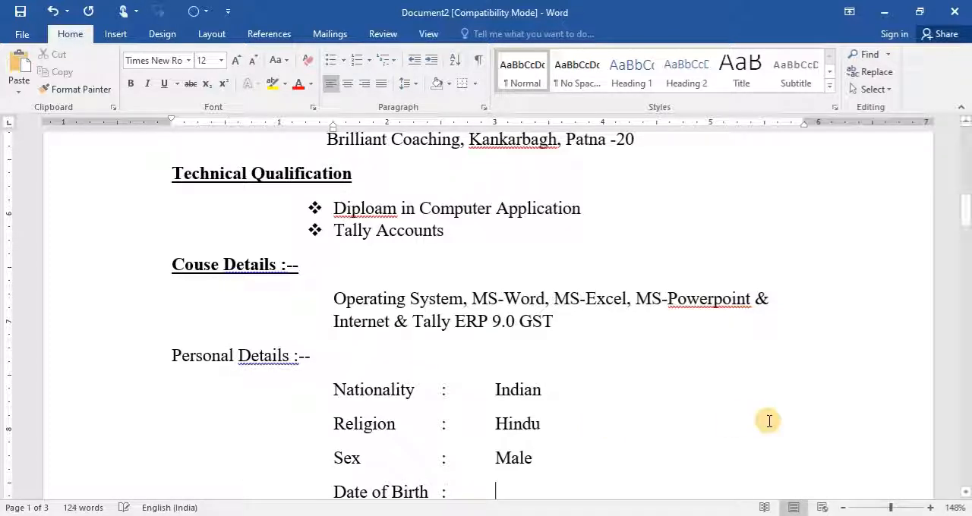
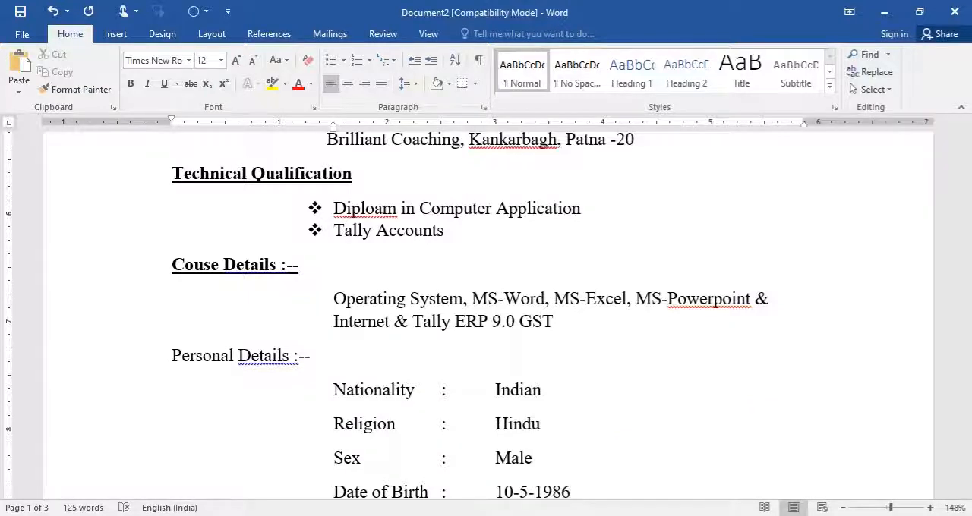
pyautogui.press('Return')
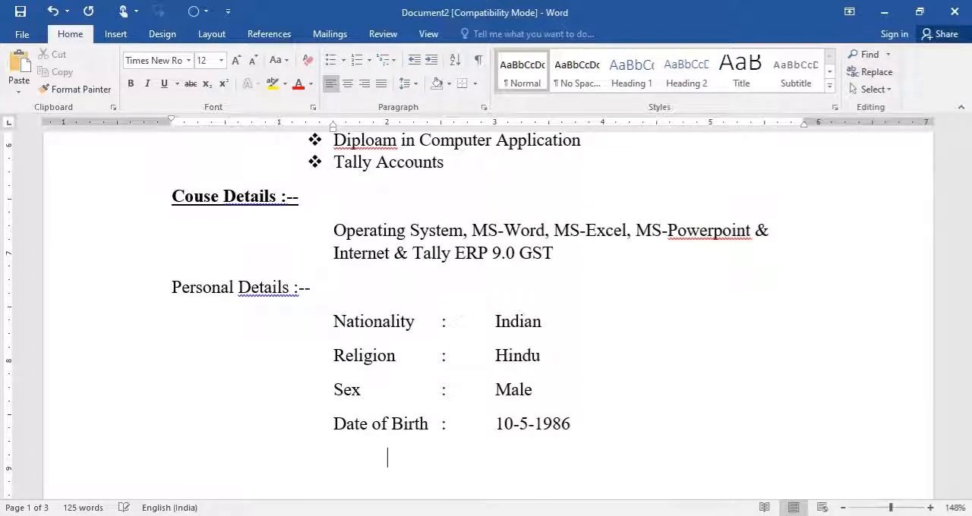
# - Add the tab-aligned line "Language Known : Hindi & Enlish" below the Date of Birth line
pyautogui.write('LKa')
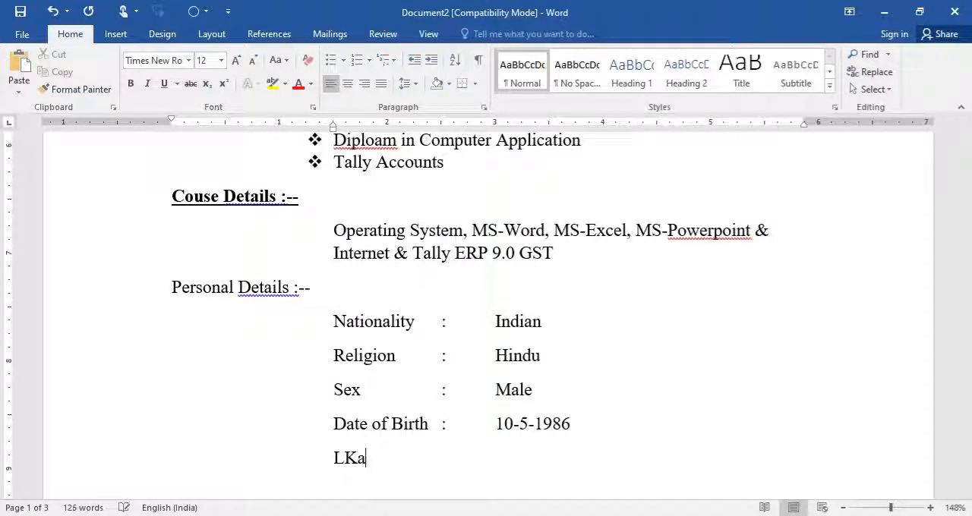
pyautogui.write('anguag')
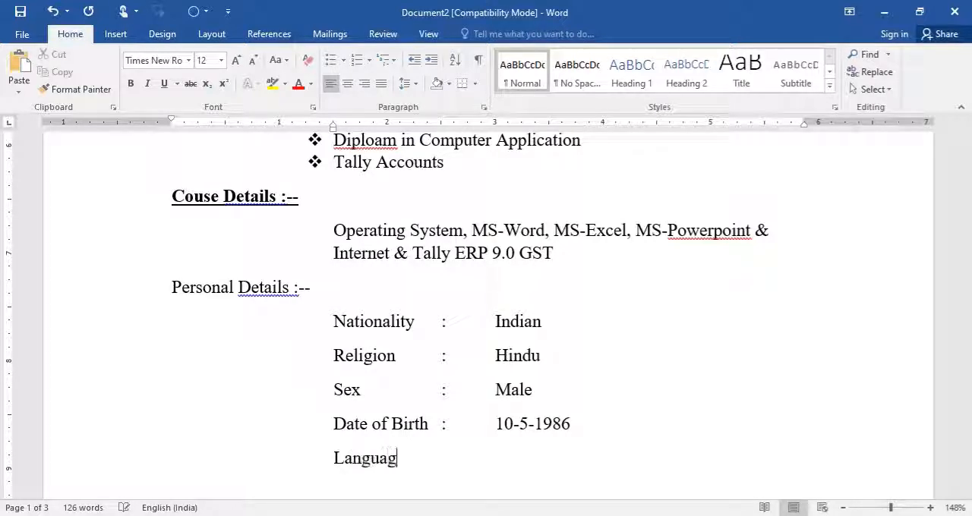
pyautogui.write('e Known')
pyautogui.press('Tab')
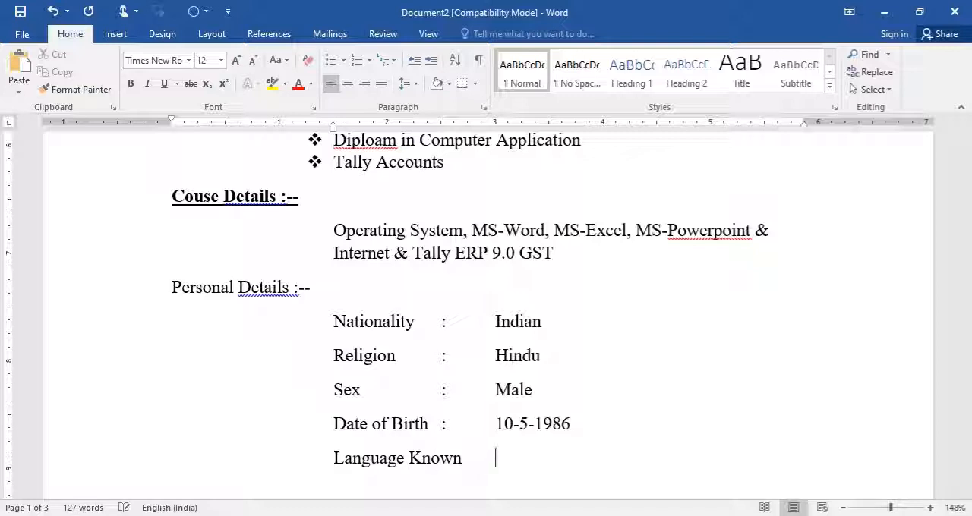
pyautogui.write(':\tHindi & En')
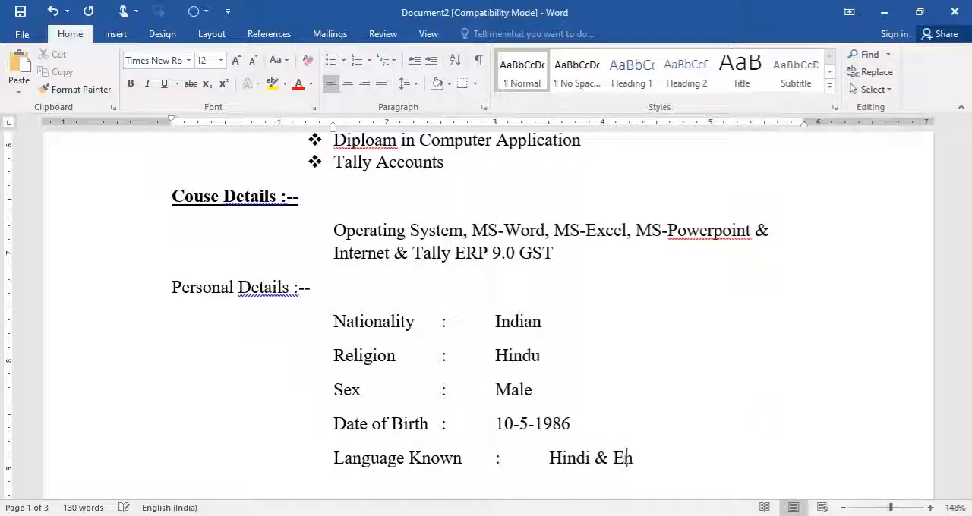
pyautogui.write('lish')
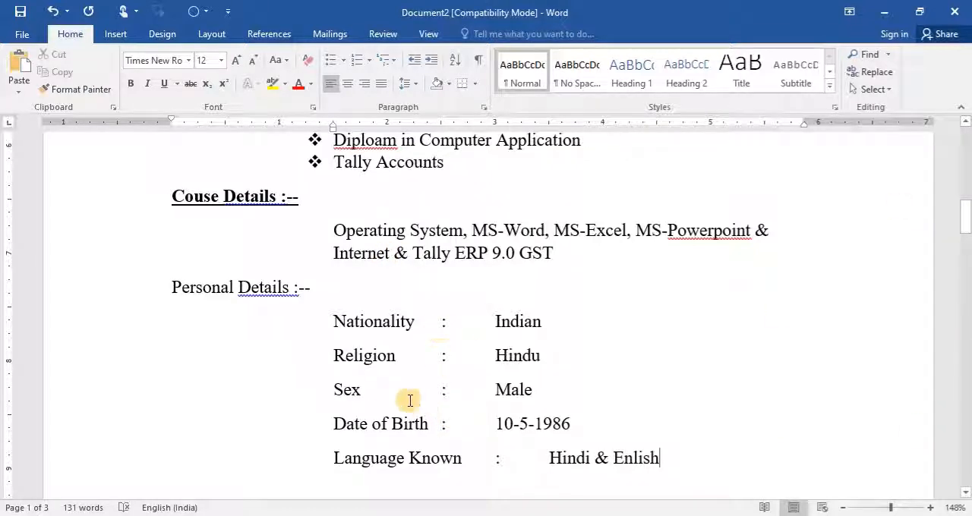
# - Align the colons and values of the personal details lines with tab stops at about 2.8 and 4 inches, removing the extra tab in the Sex line
pyautogui.moveTo(326, 319); pyautogui.dragTo(675, 457)
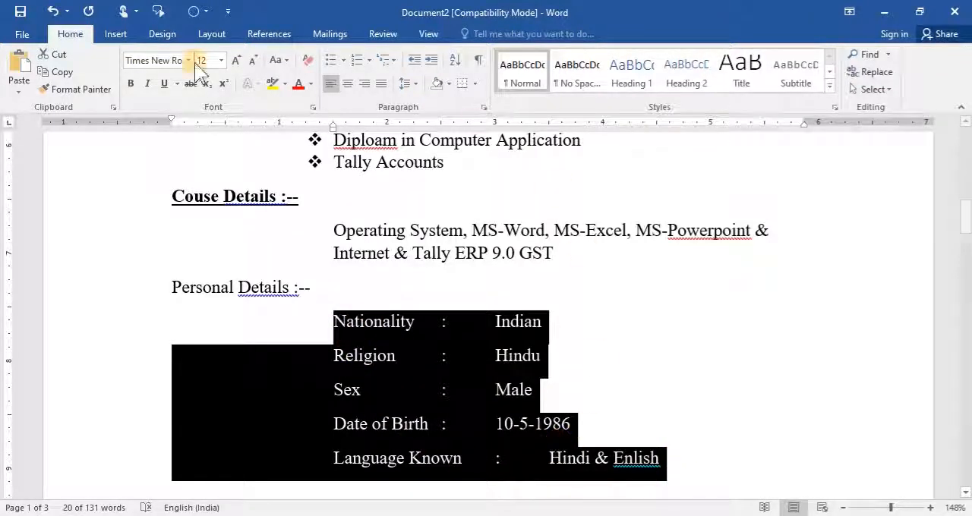
pyautogui.click(476, 124)
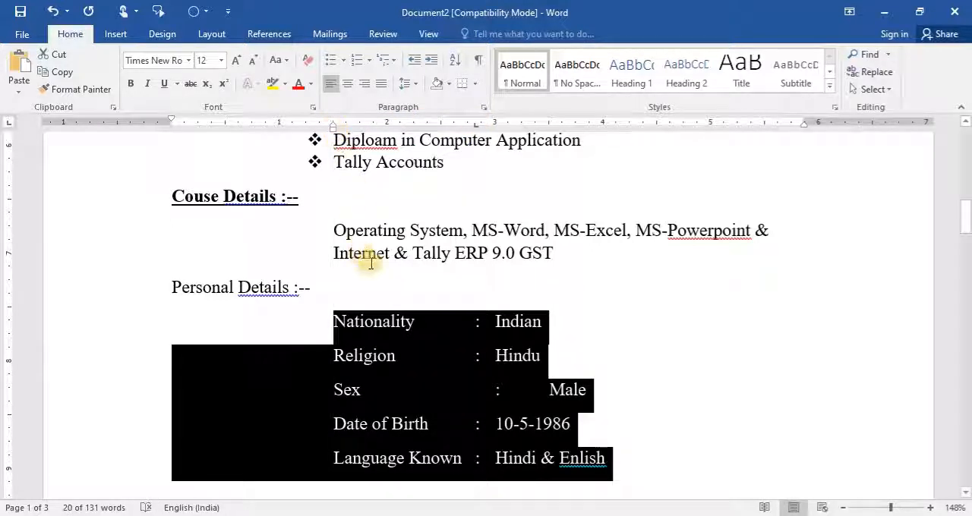
pyautogui.click(603, 123)
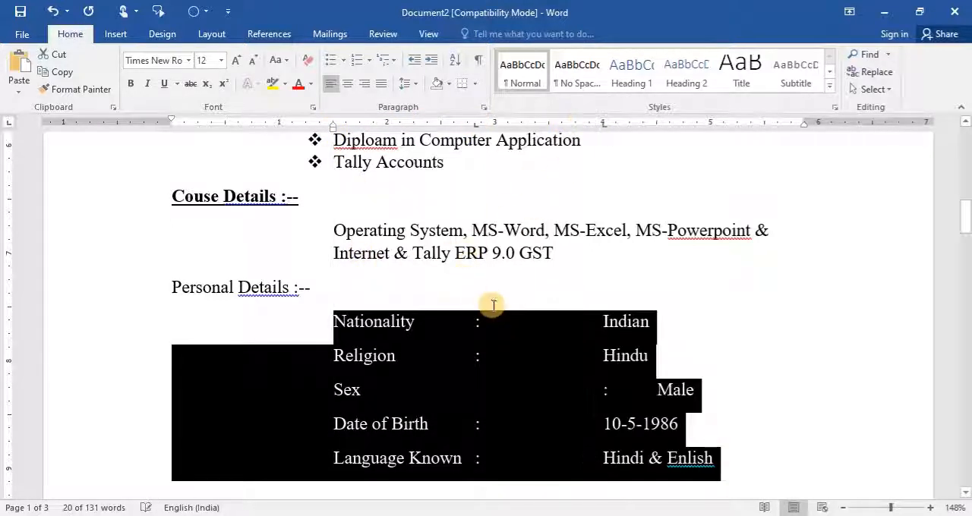
pyautogui.click(441, 397)
pyautogui.press('Delete')
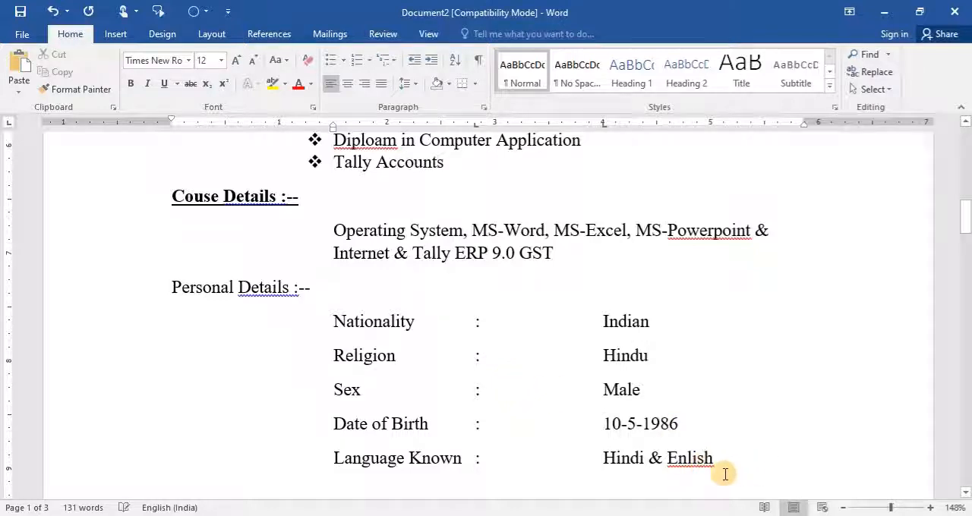
# - Correct "Enlish" to "English" in the Language Known line and split "Powerpoint" into "Power point" in the course details
pyautogui.rightClick(692, 459)
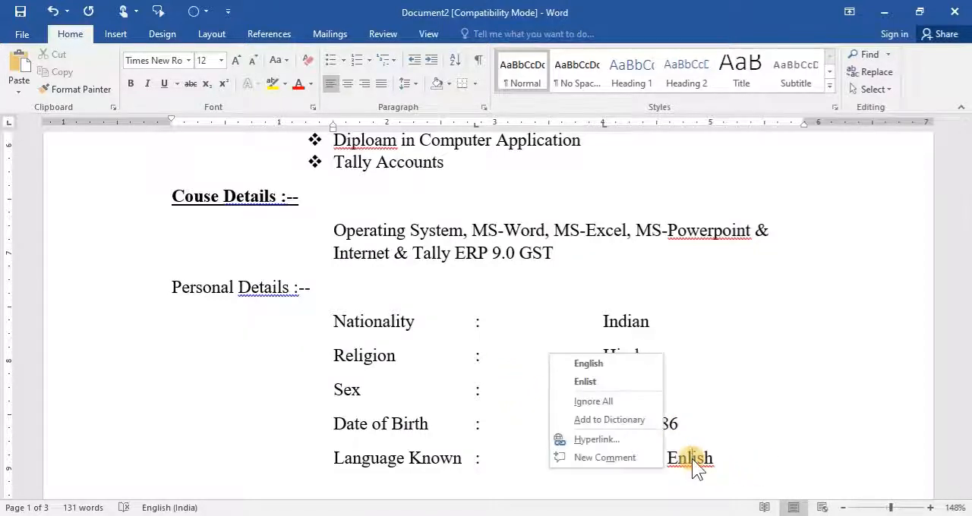
pyautogui.click(597, 366)
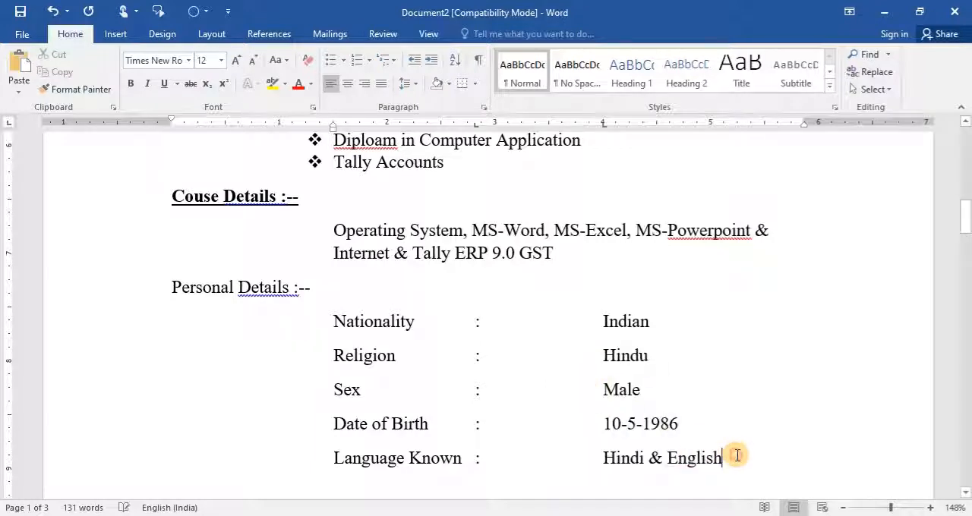
pyautogui.click(714, 231)
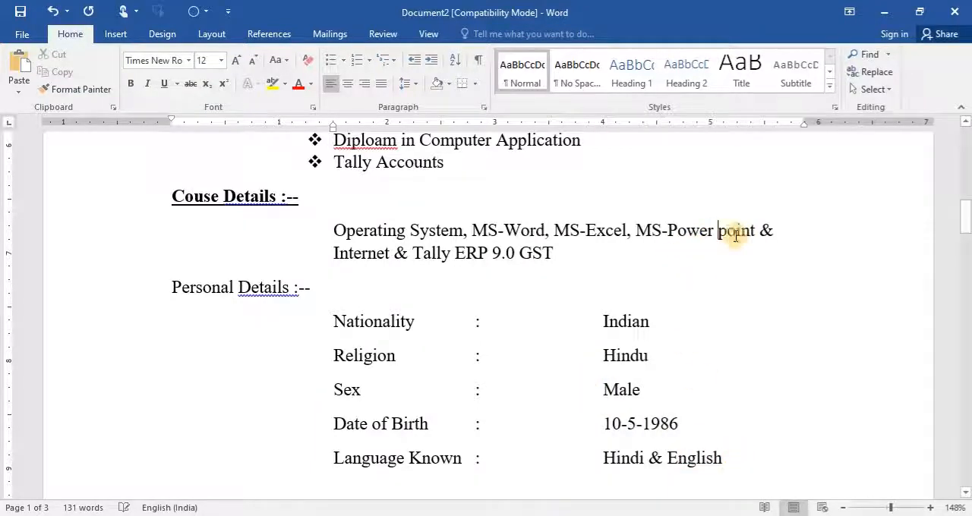
# - Below the Language Known line, add a dotted "Place :" line with the applicant's full name tabbed across from it, and a dotted "Date :" line beneath
pyautogui.click(749, 455)
pyautogui.hotkey('ctrl', 'Return')
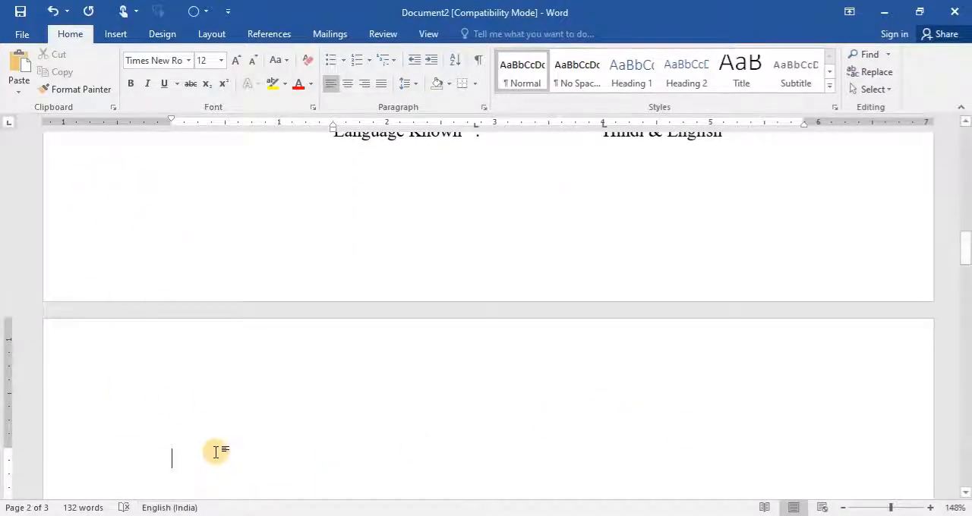
pyautogui.write('Pl')
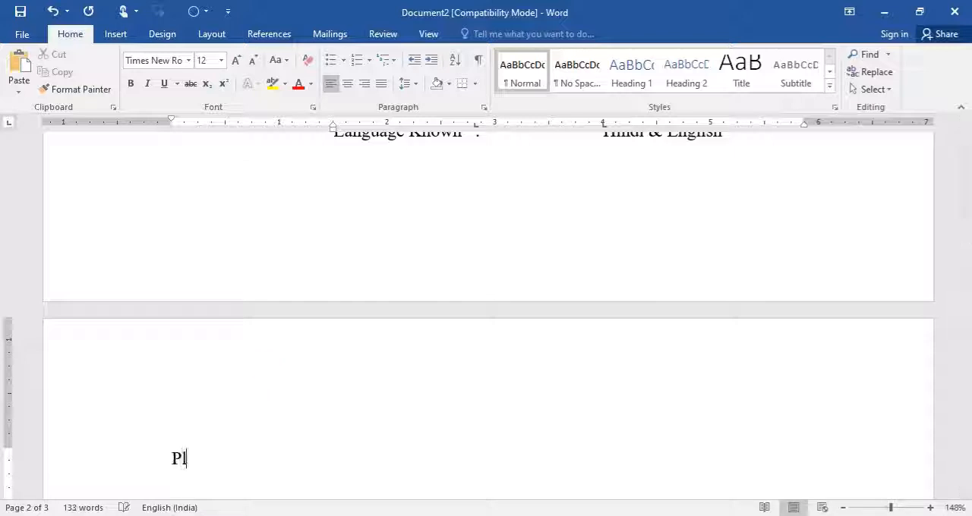
pyautogui.write('ace : ……………………….')
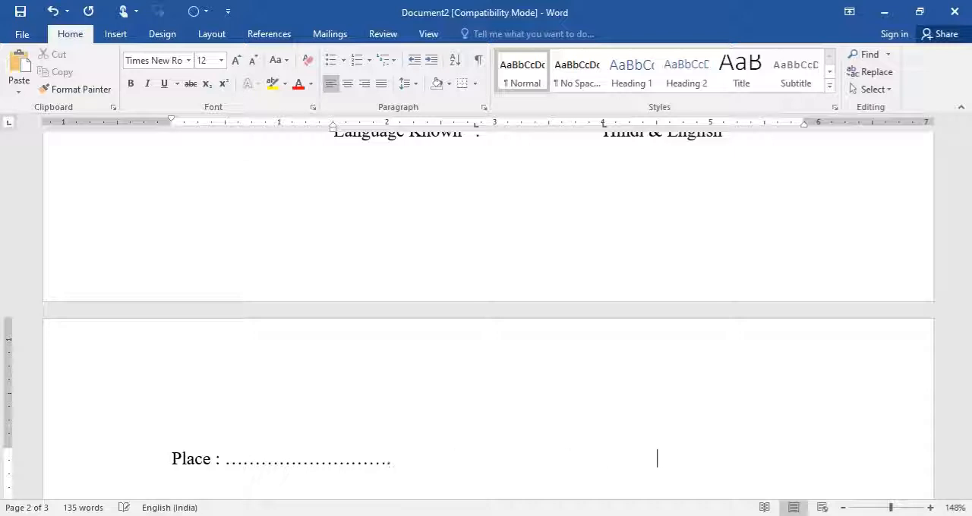
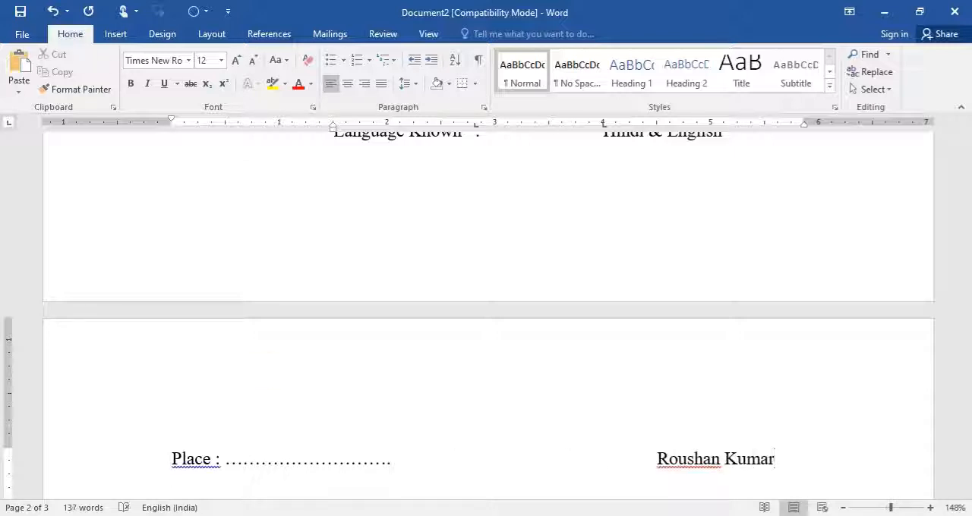
pyautogui.press('Return')
pyautogui.write('Date : ............................')
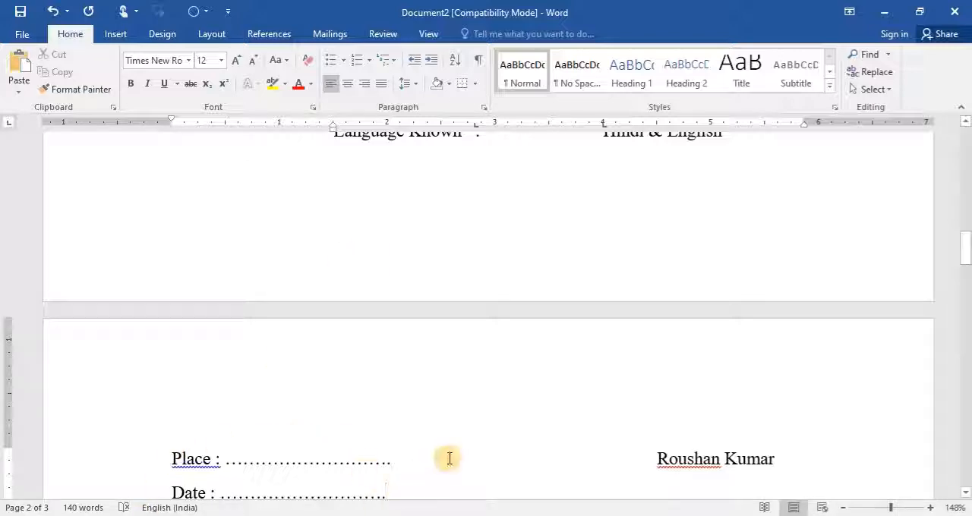
# - Delete the empty paragraph between the Career Objective text and the Educational Qualification heading
pyautogui.scroll(5, 449, 458)
pyautogui.scroll(6, 451, 456)
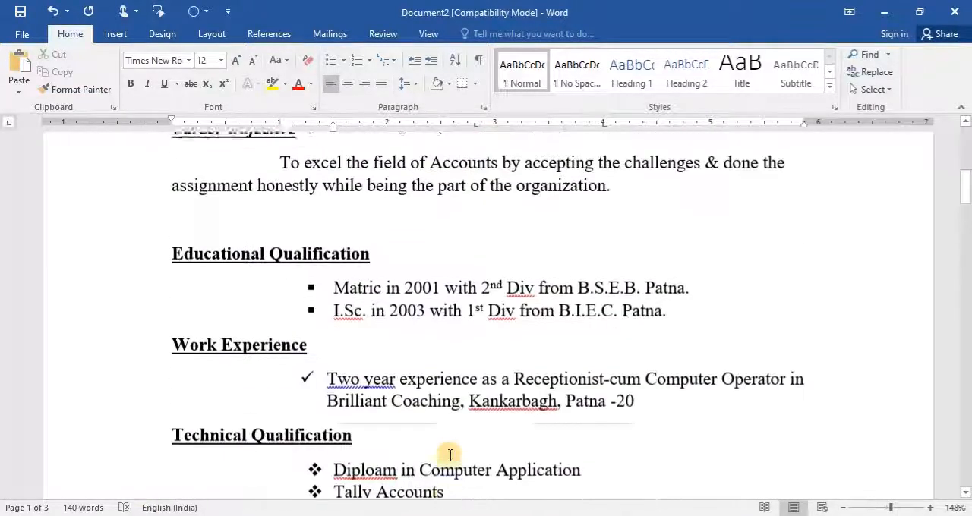
pyautogui.click(186, 351)
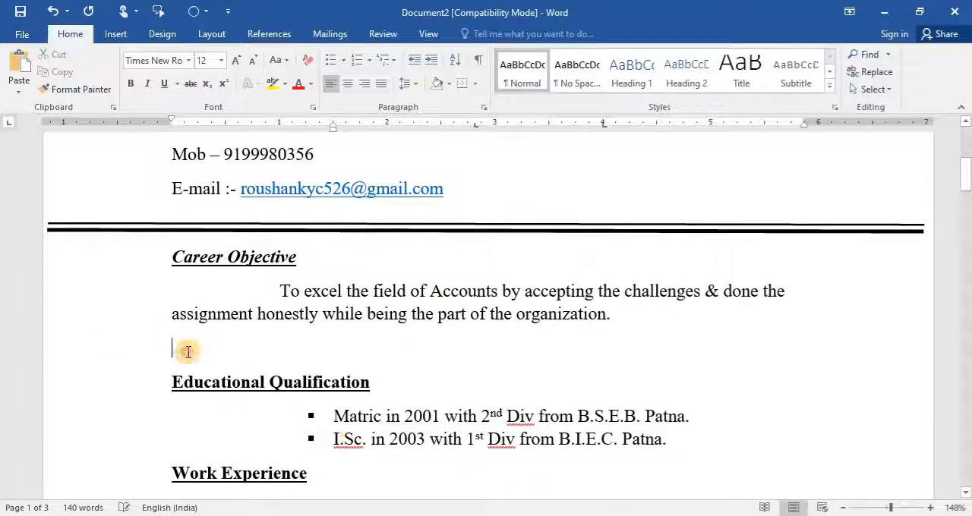
pyautogui.press('Delete')
pyautogui.scroll(-15, 313, 312)
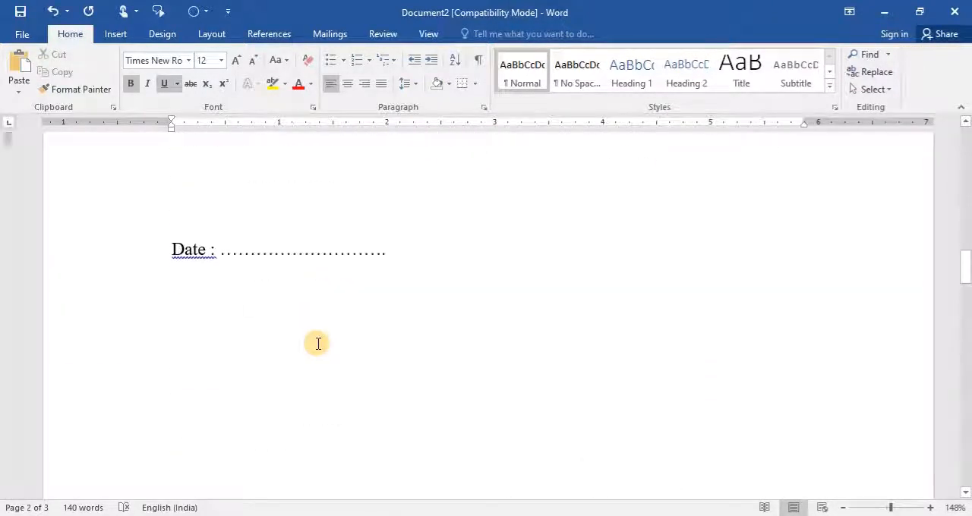
# - Set the paragraph spacing of the name, address and contact lines under the RESUME title to 0 pt before and 0 pt after
pyautogui.scroll(15, 316, 342)
pyautogui.scroll(-3, 317, 343)
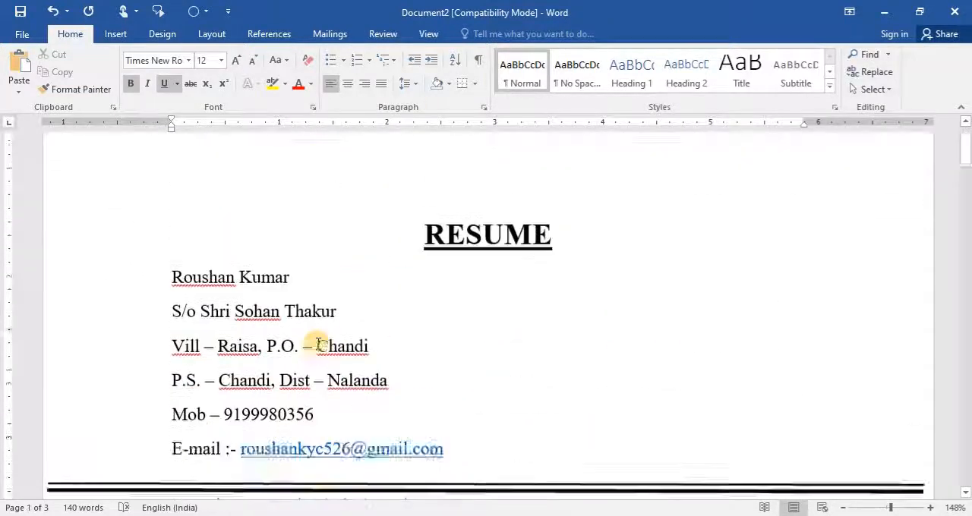
pyautogui.scroll(3, 317, 342)
pyautogui.scroll(-2, 217, 347)
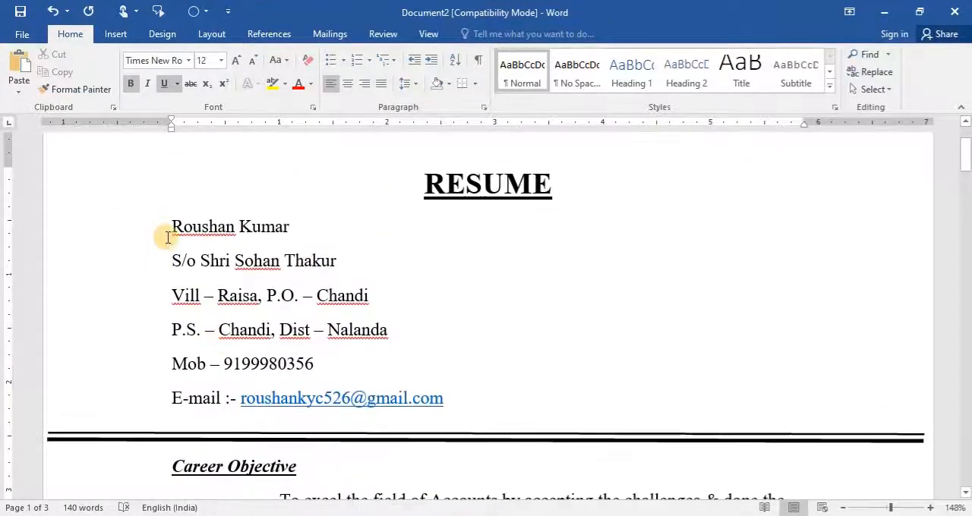
pyautogui.moveTo(157, 228); pyautogui.dragTo(144, 393)
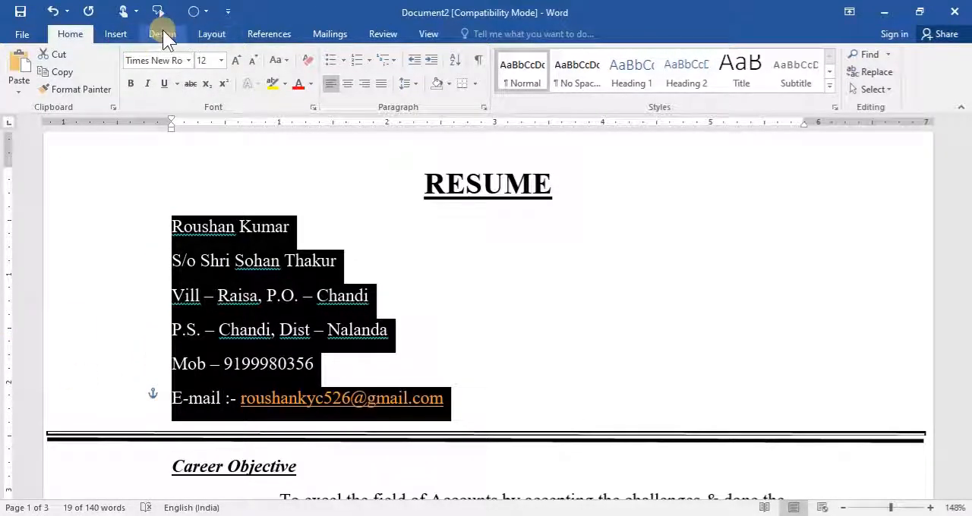
pyautogui.click(485, 108)
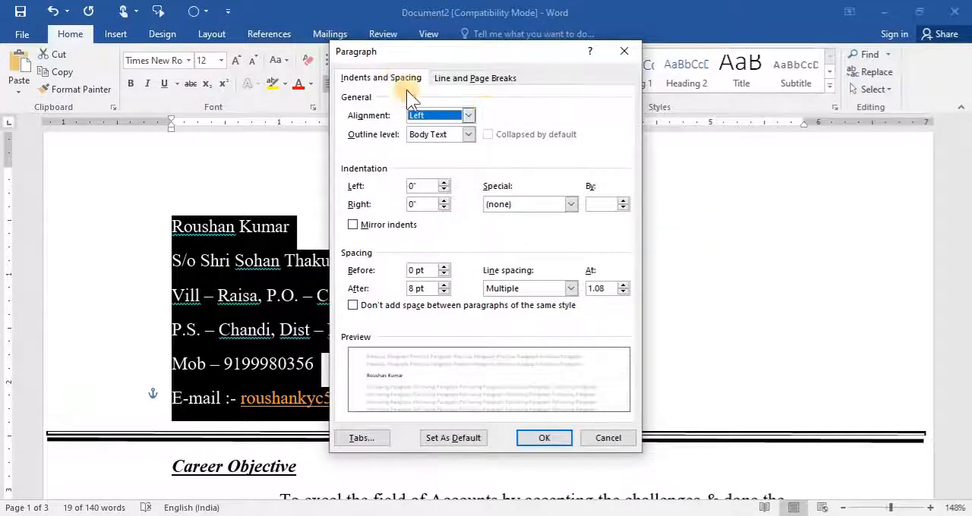
pyautogui.click(445, 271)
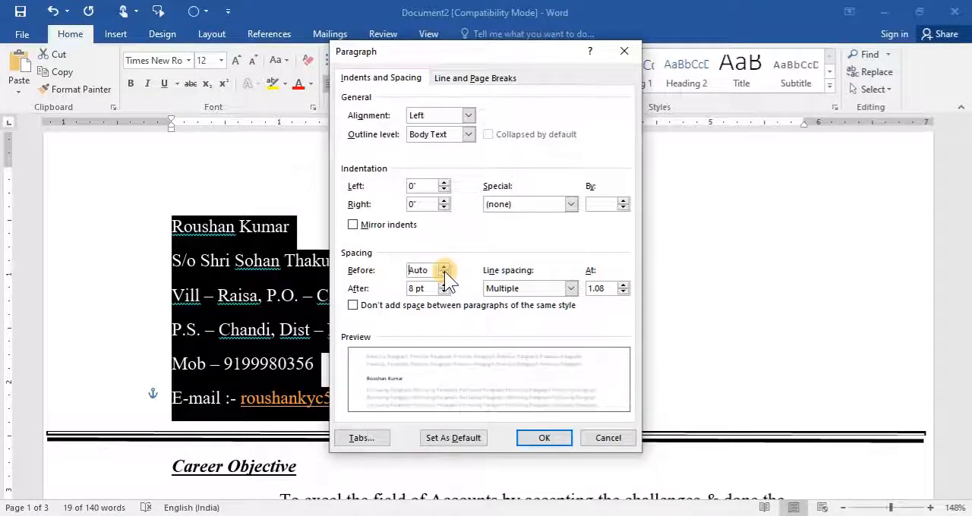
pyautogui.click(444, 273)
pyautogui.click(444, 267)
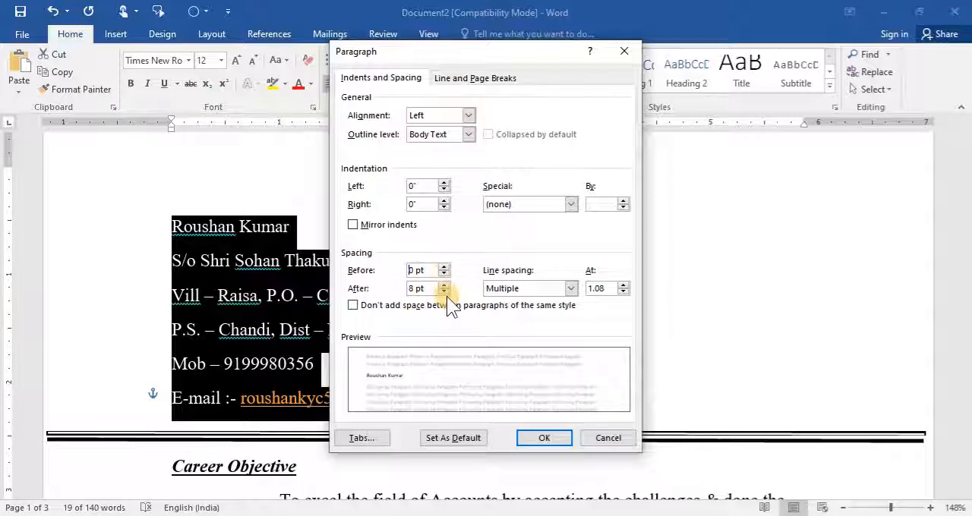
pyautogui.click(447, 293)
pyautogui.click(447, 292)
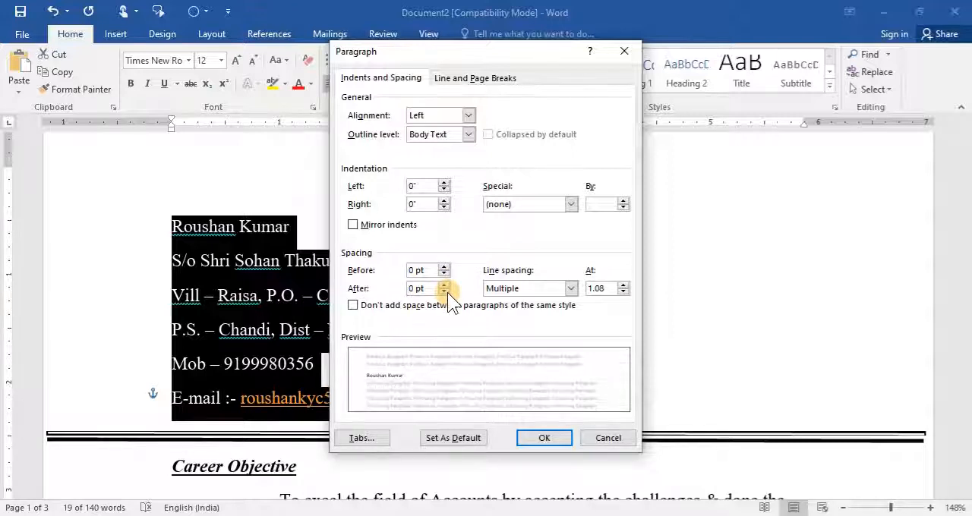
pyautogui.click(545, 437)
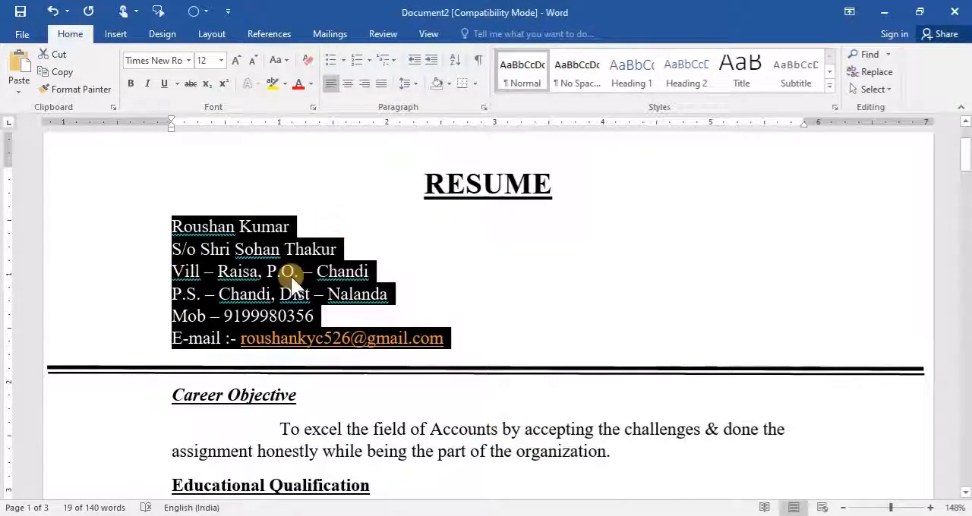
pyautogui.click(360, 430)
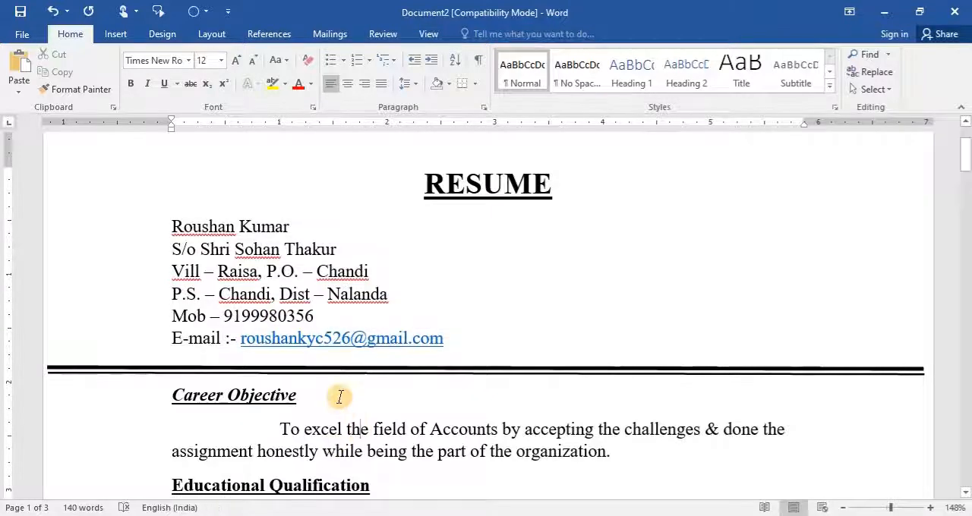
# - Make the applicant's name line under the RESUME title bold with font size 14
pyautogui.click(131, 230)
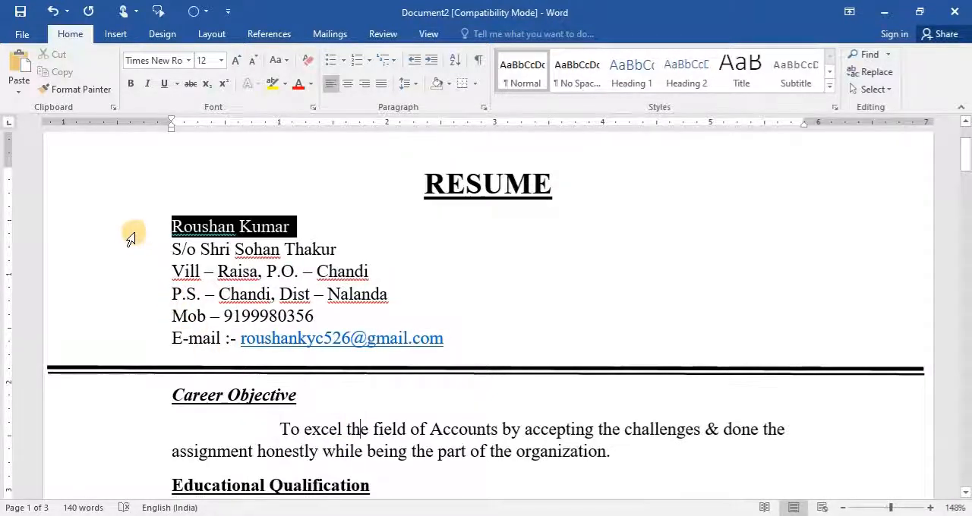
pyautogui.click(129, 83)
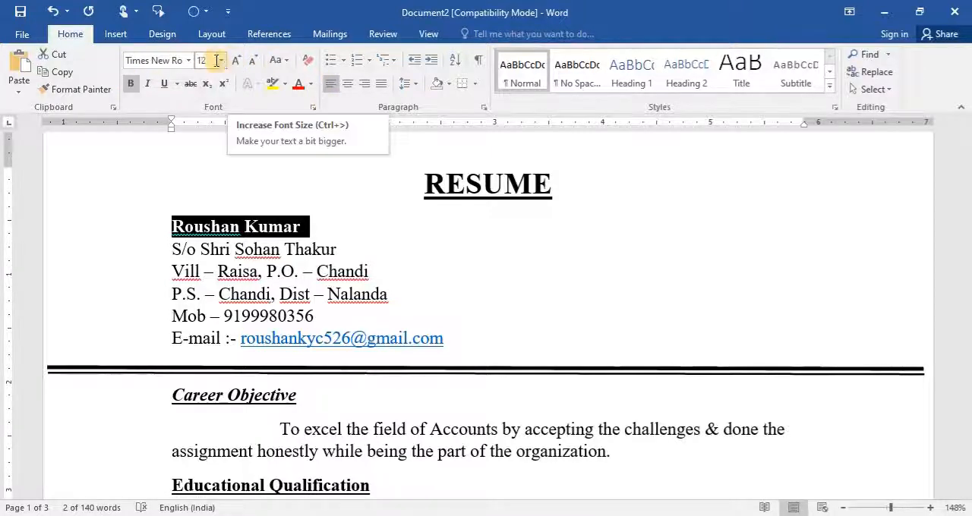
pyautogui.click(299, 292)
pyautogui.click(135, 227)
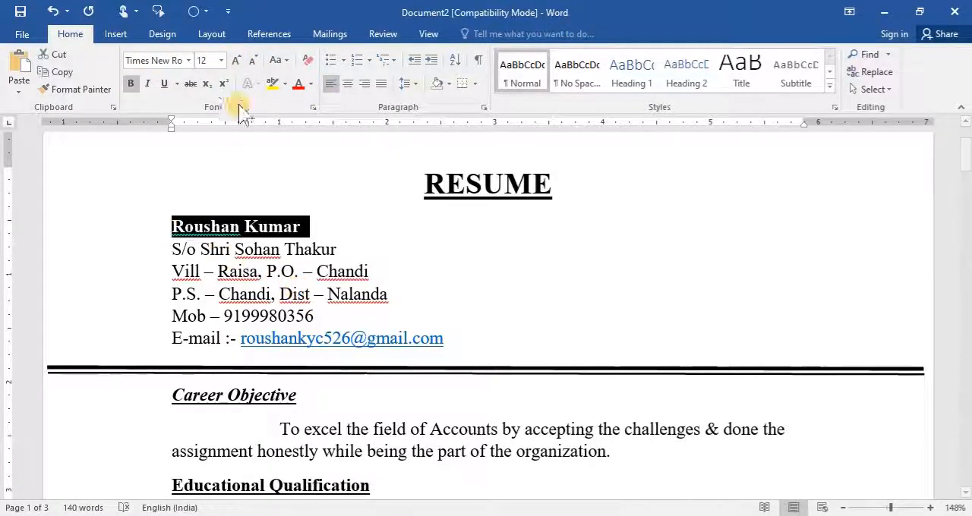
pyautogui.click(221, 59)
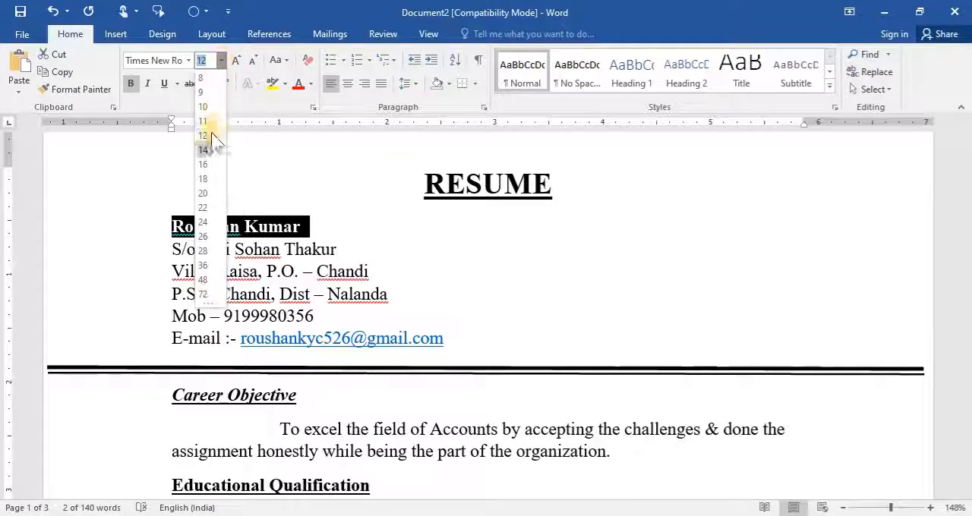
pyautogui.click(202, 149)
pyautogui.click(537, 278)
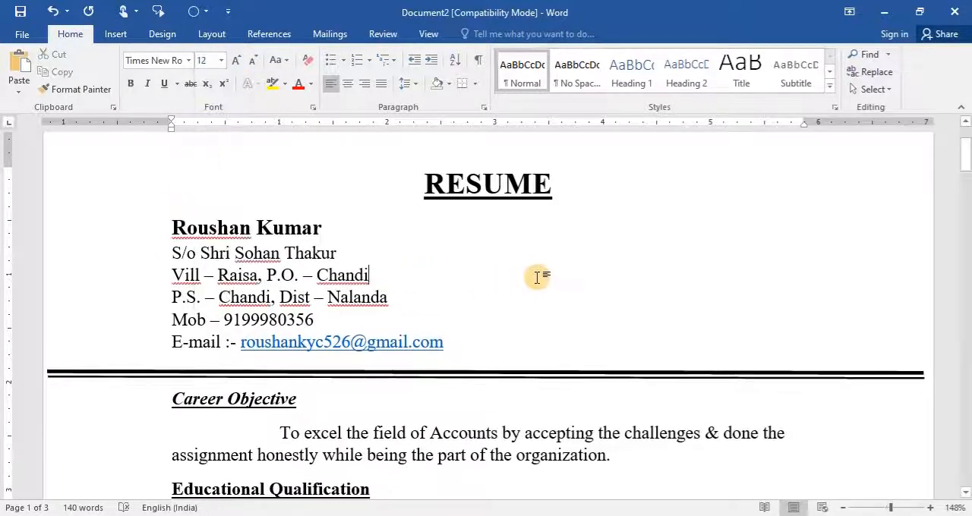
# - Insert a blank line between the Place and Date lines and another above the Place line
pyautogui.scroll(-10, 546, 301)
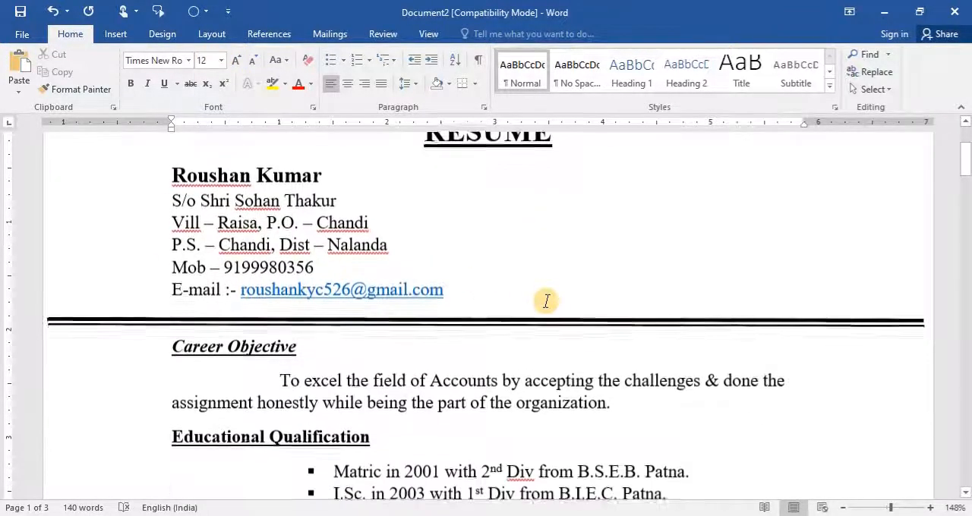
pyautogui.scroll(-3, 547, 301)
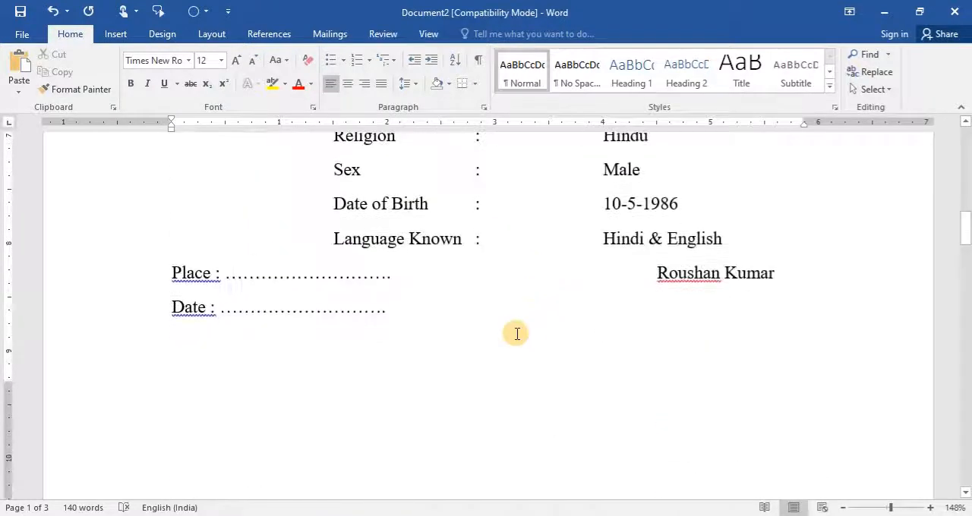
pyautogui.click(805, 267)
pyautogui.press('Return')
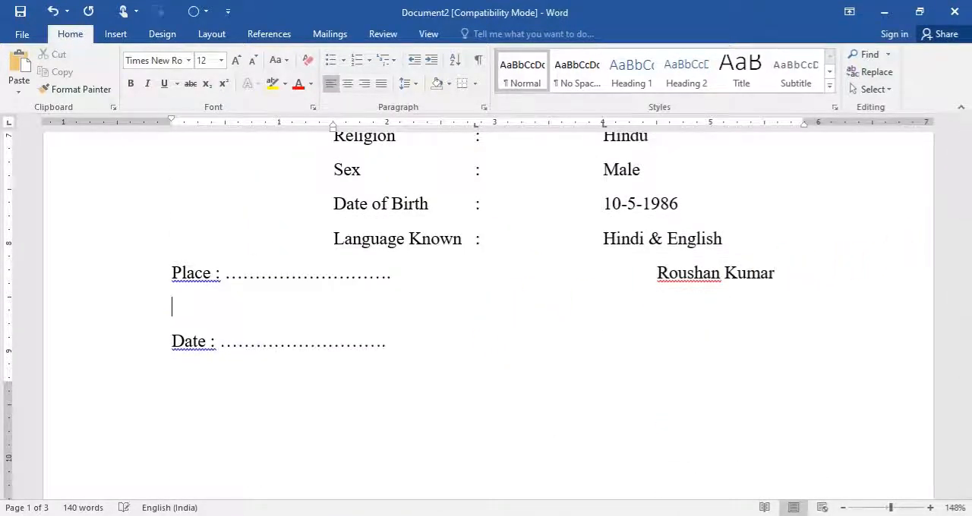
pyautogui.click(174, 267)
pyautogui.press('Return')
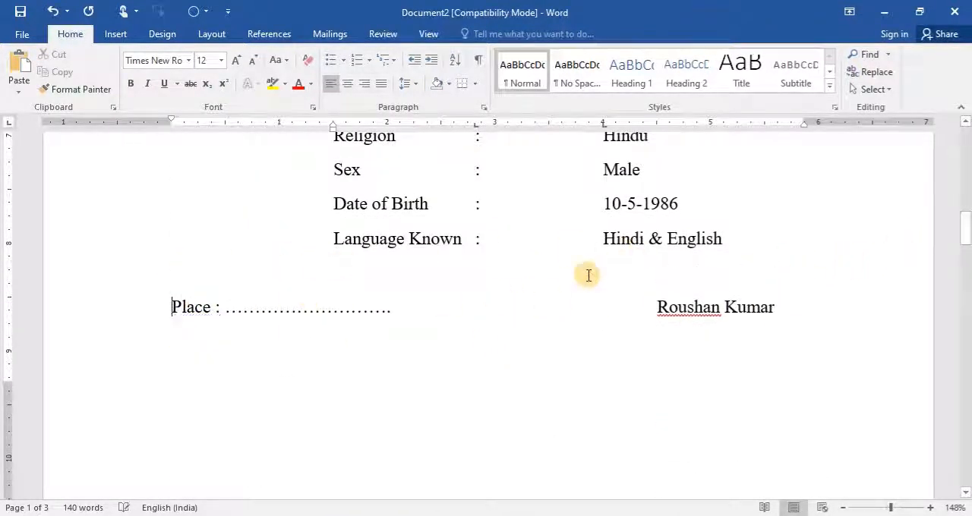
pyautogui.scroll(-3, 387, 341)
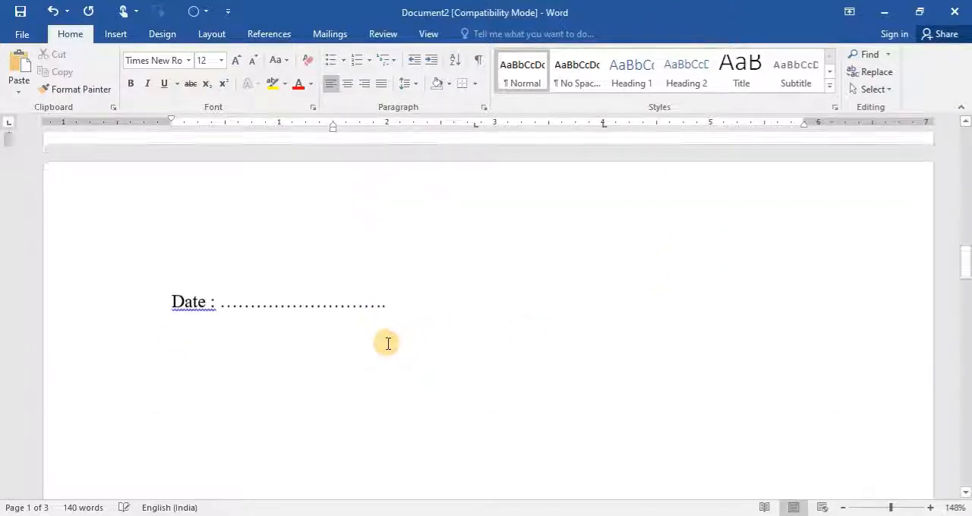
pyautogui.scroll(2, 387, 340)
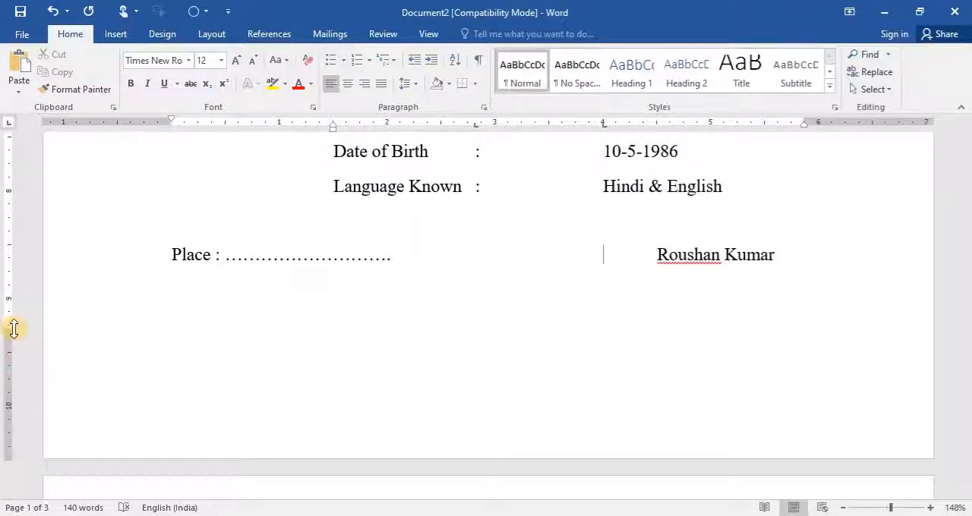
# - Reduce the page's bottom margin so the Date line fits on the first page below the Place line
pyautogui.moveTo(11, 331); pyautogui.dragTo(11, 338)
pyautogui.click(563, 255)
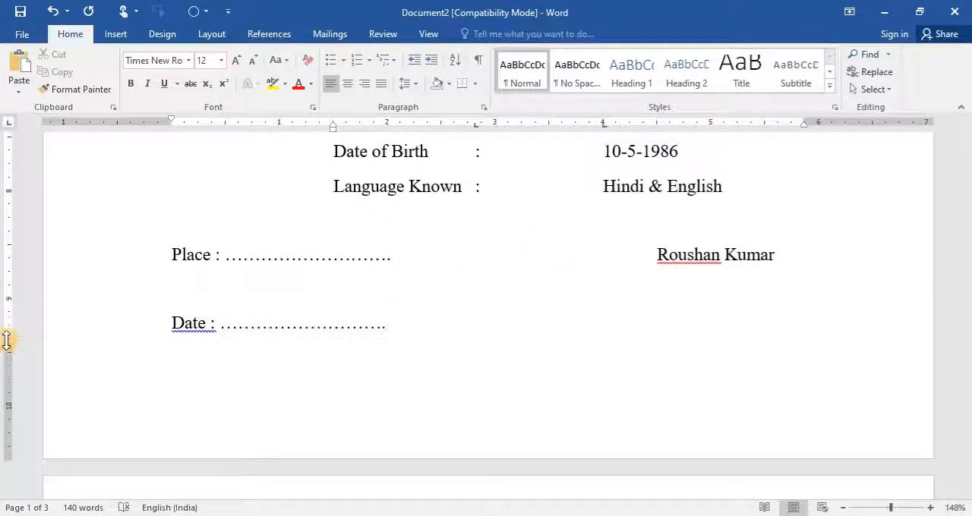
pyautogui.moveTo(7, 339); pyautogui.dragTo(9, 333)
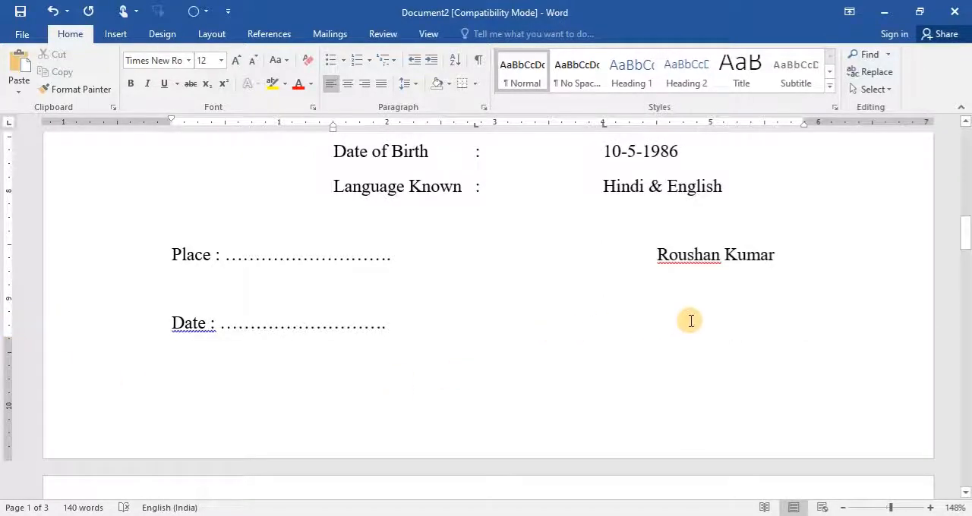
# - Correct the misspelled word "Diploam" to "Diploma" in the first Technical Qualification bullet using the spelling suggestion
pyautogui.scroll(3, 687, 321)
pyautogui.scroll(10, 689, 321)
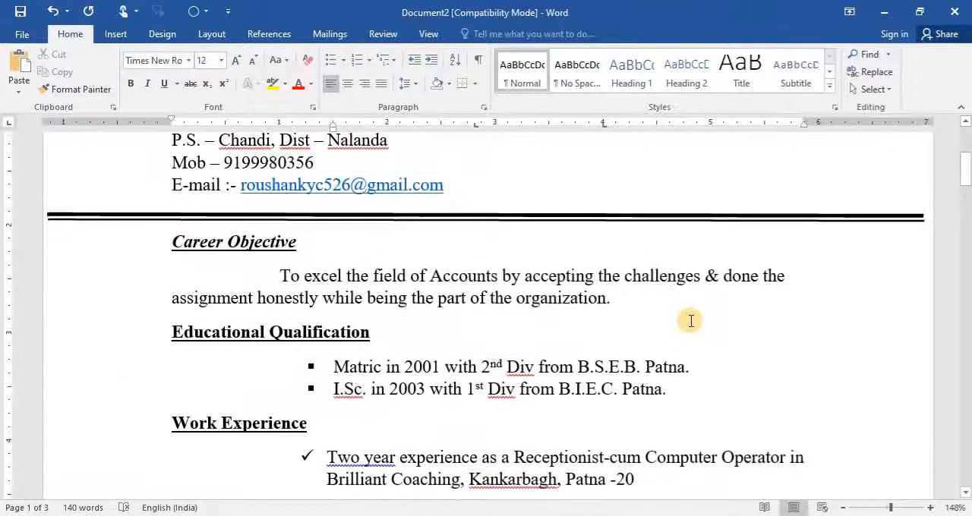
pyautogui.scroll(2, 689, 321)
pyautogui.scroll(-10, 691, 321)
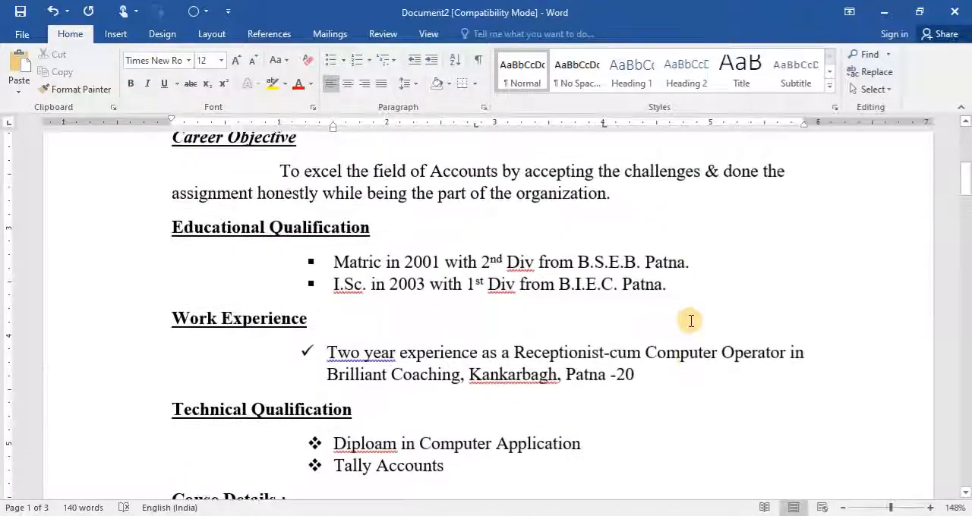
pyautogui.scroll(-4, 689, 321)
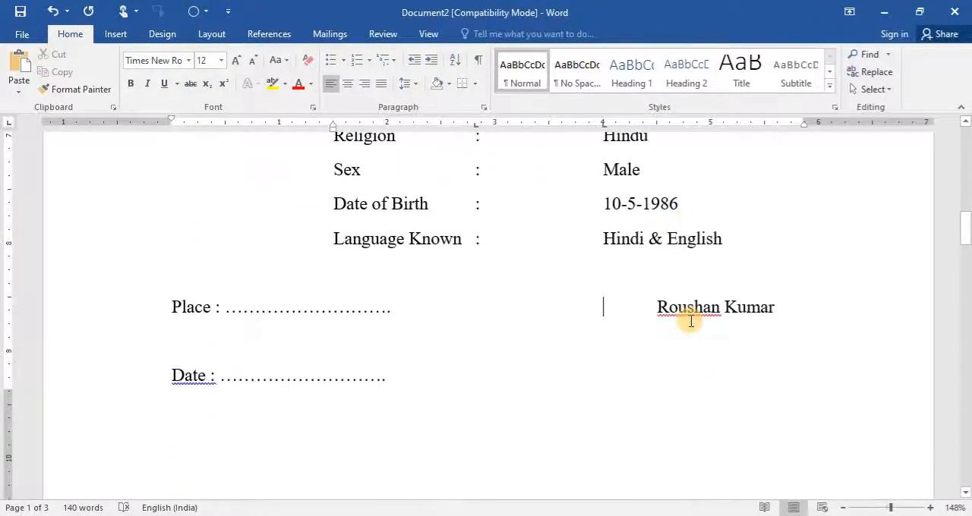
pyautogui.scroll(10, 690, 320)
pyautogui.scroll(5, 691, 321)
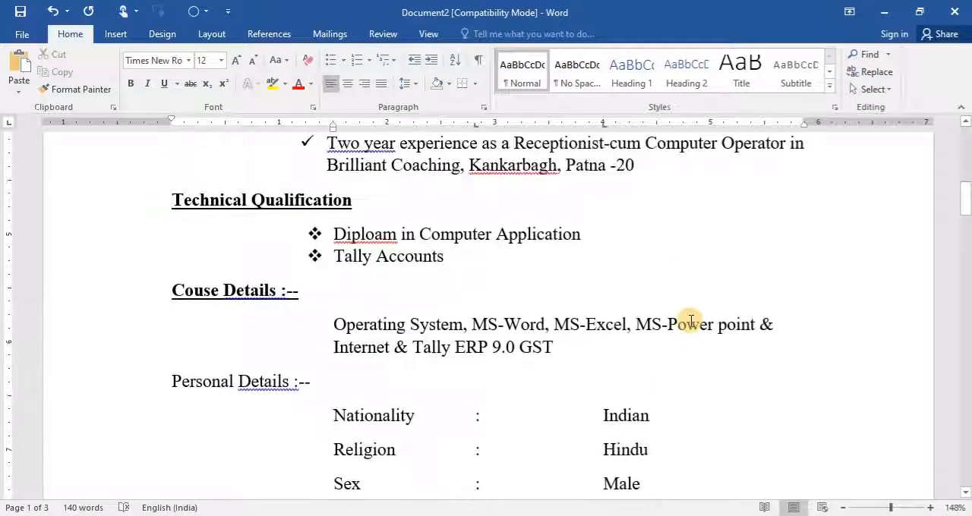
pyautogui.scroll(2, 691, 321)
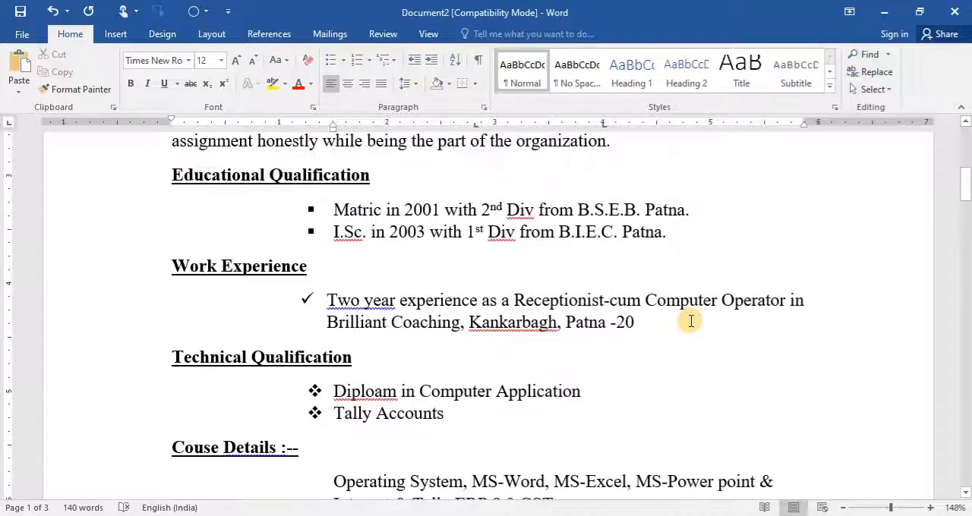
pyautogui.rightClick(382, 391)
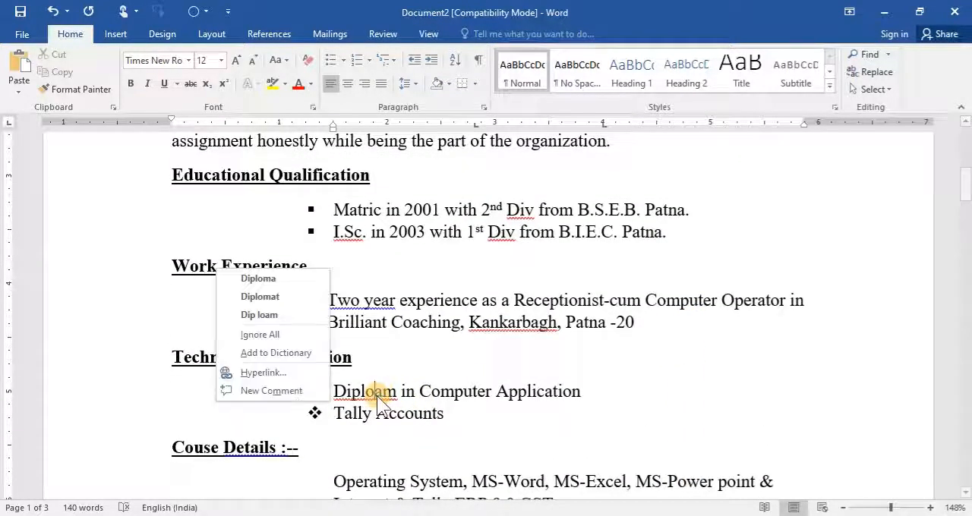
pyautogui.click(275, 278)
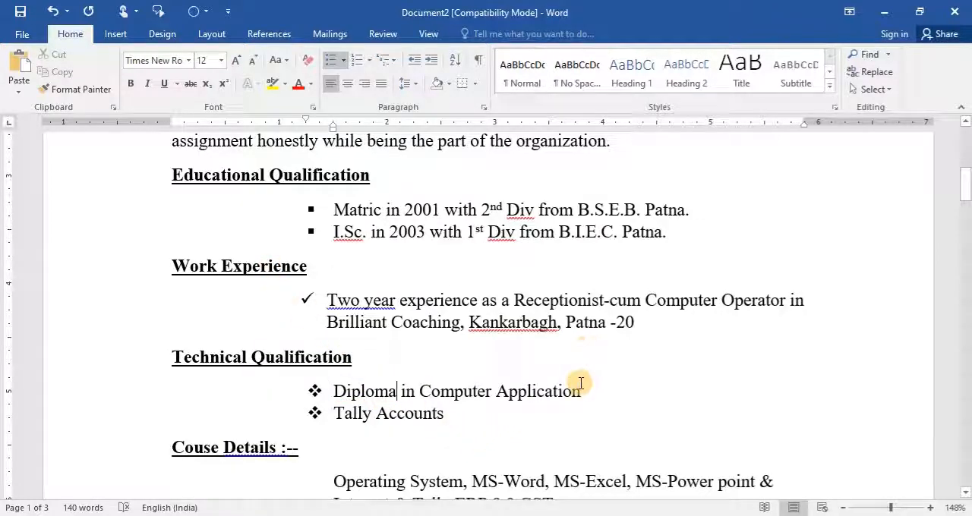
# - Open the print settings and limit the printed pages to page 1
pyautogui.scroll(5, 602, 366)
pyautogui.scroll(3, 605, 370)
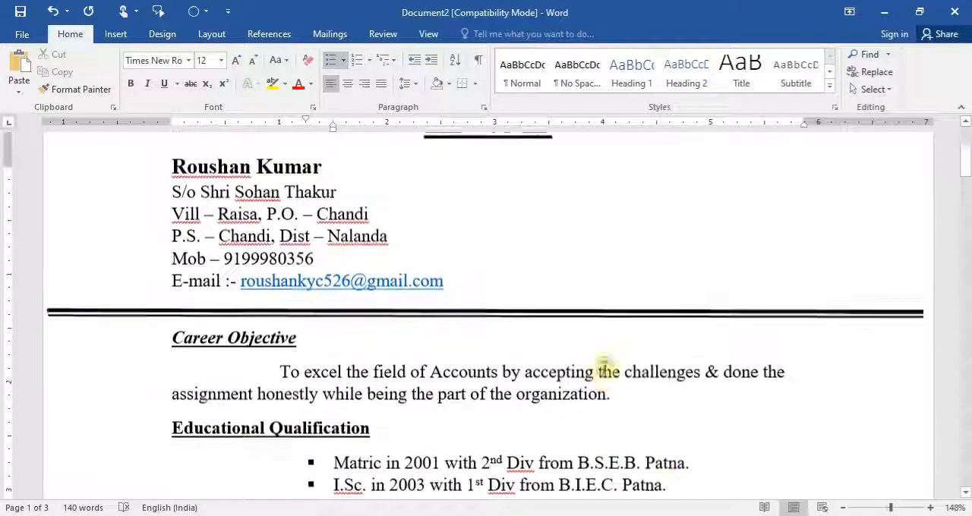
pyautogui.scroll(-8, 490, 320)
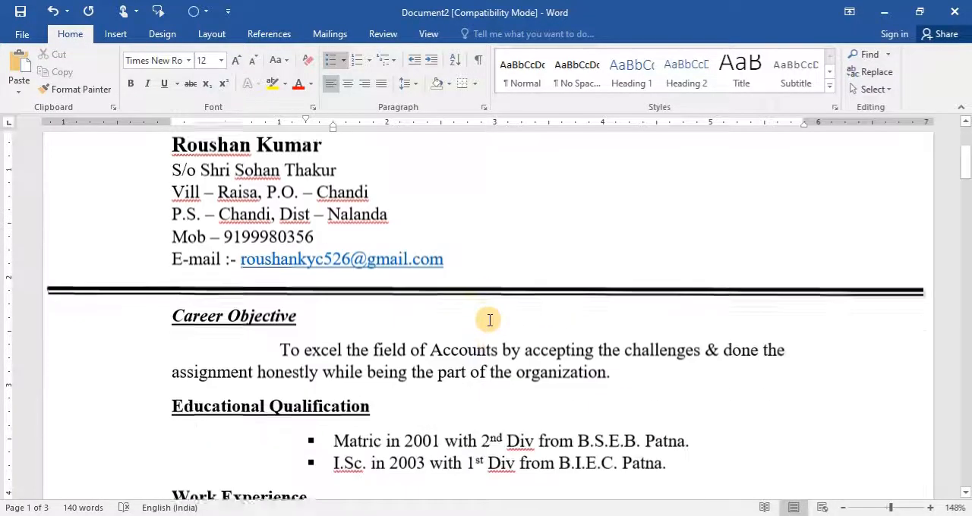
pyautogui.scroll(-12, 490, 320)
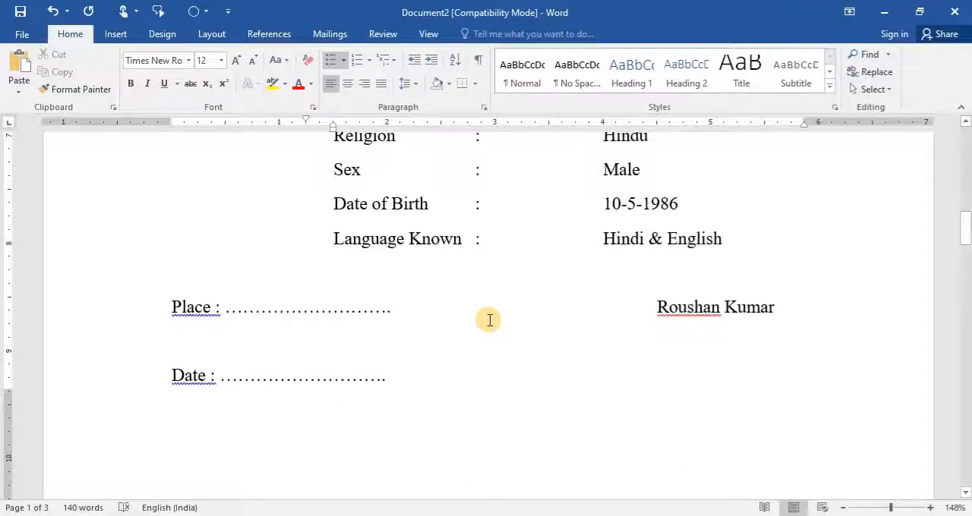
pyautogui.click(22, 38)
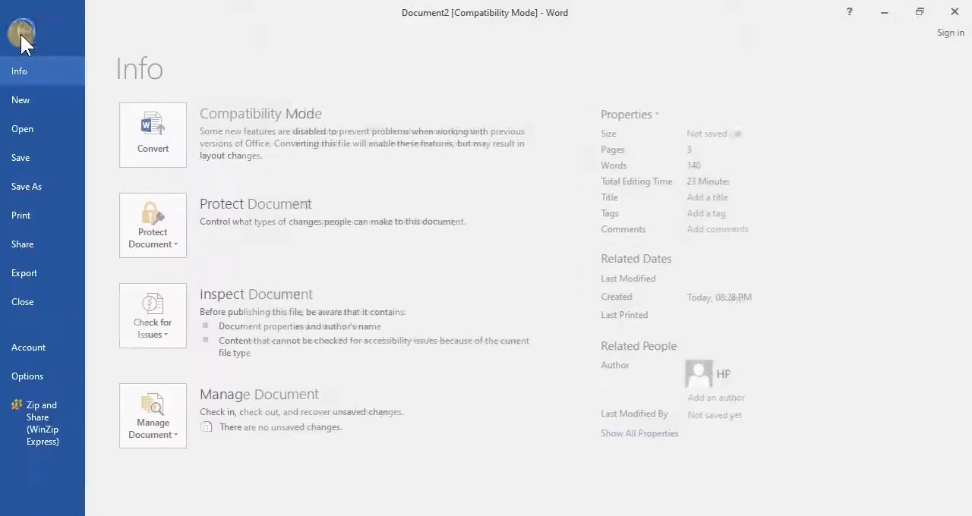
pyautogui.click(29, 223)
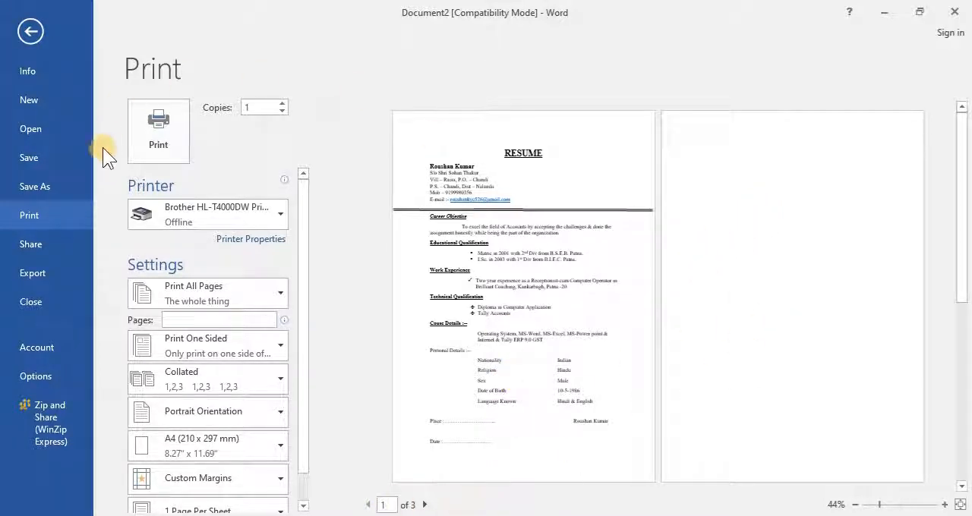
pyautogui.click(184, 321)
pyautogui.write('1-1')
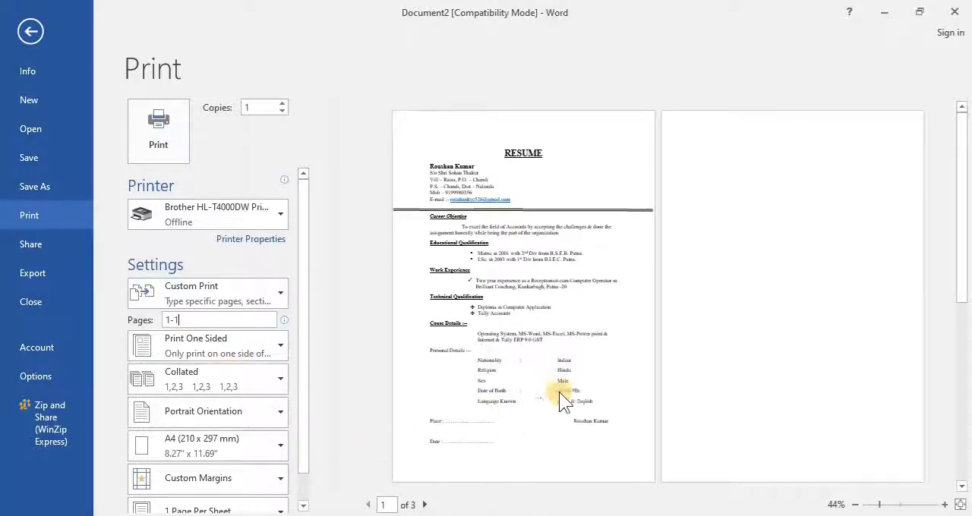
pyautogui.moveTo(202, 320); pyautogui.dragTo(26, 327)
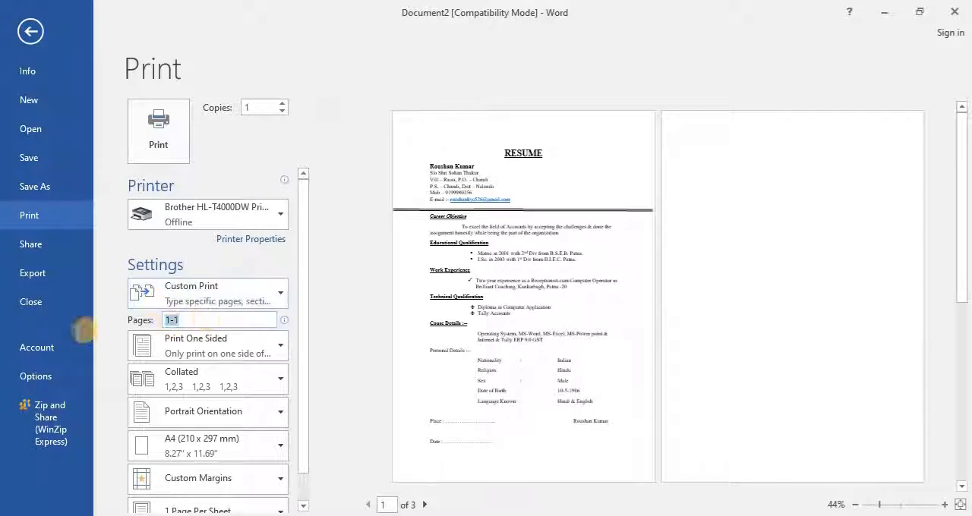
pyautogui.write('1')
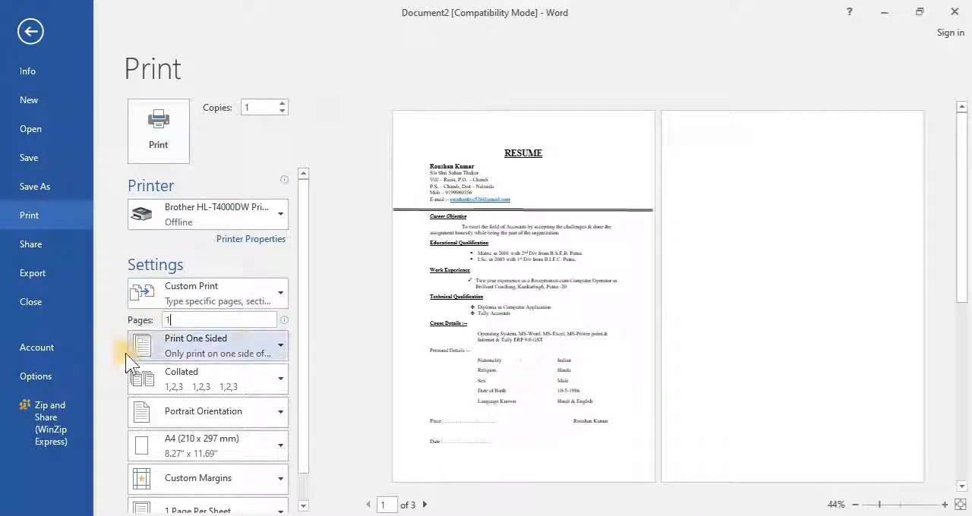
# - Set 3 print copies, choose A4 (210 x 297 mm) paper in the printer properties, and return to the document without printing
pyautogui.click(282, 104)
pyautogui.click(281, 104)
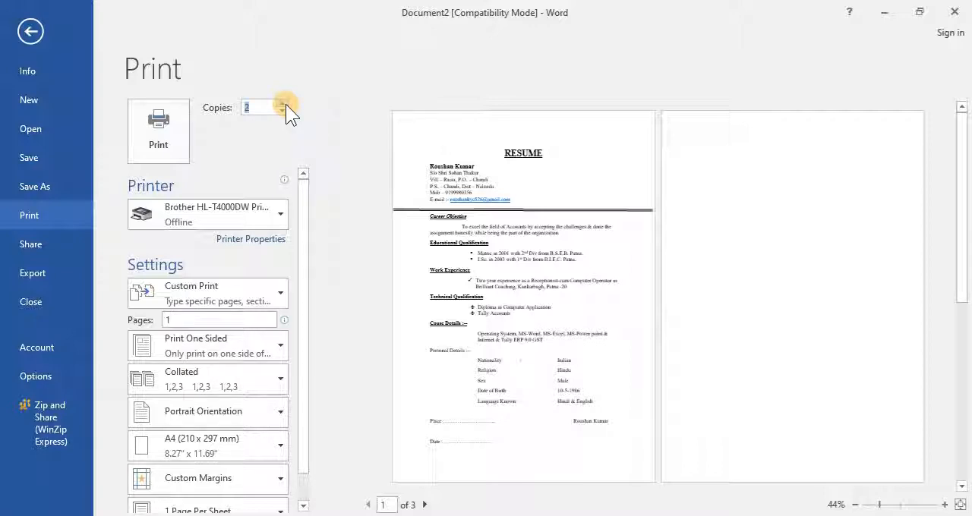
pyautogui.click(261, 241)
pyautogui.click(400, 151)
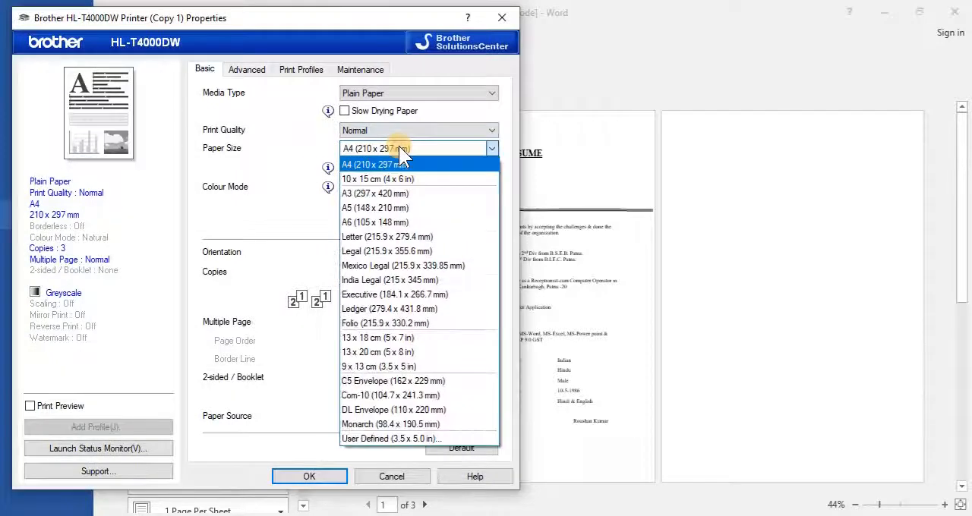
pyautogui.click(384, 165)
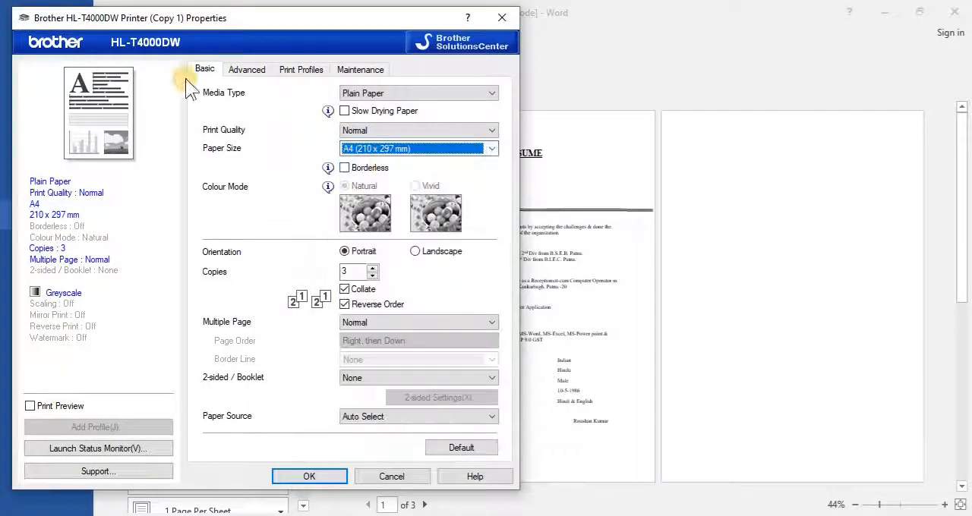
pyautogui.click(245, 70)
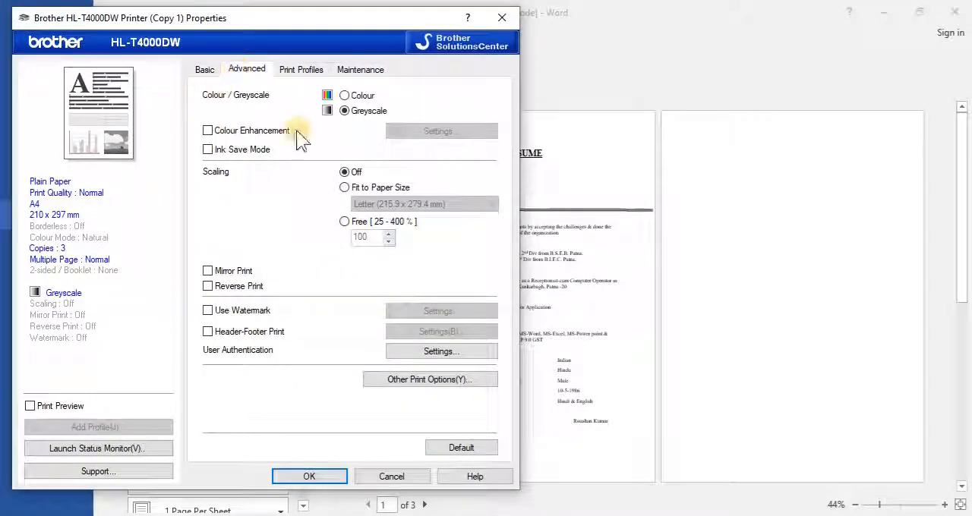
pyautogui.click(204, 68)
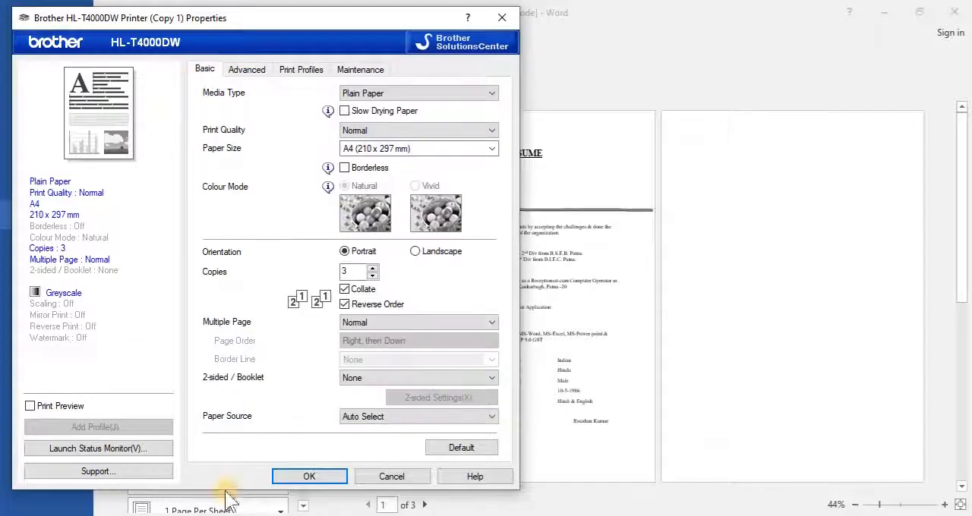
pyautogui.click(308, 477)
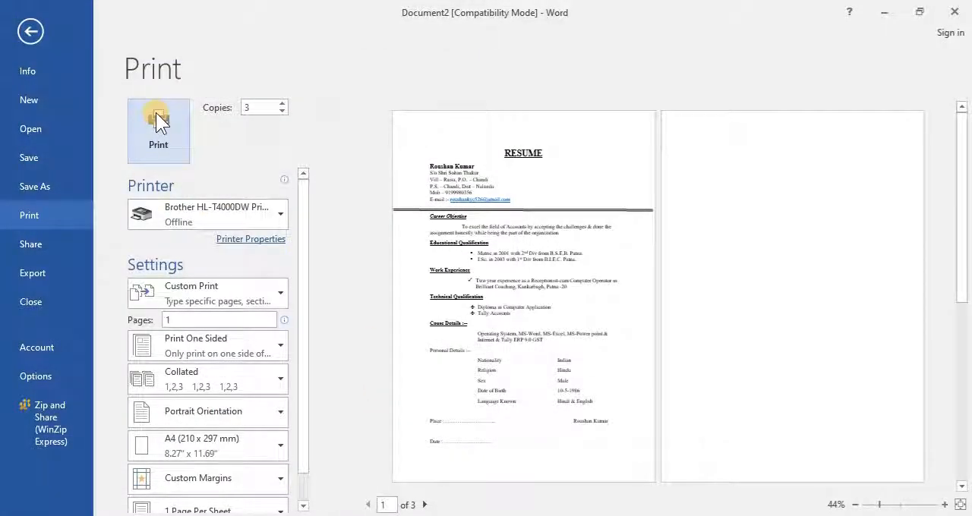
pyautogui.click(32, 32)
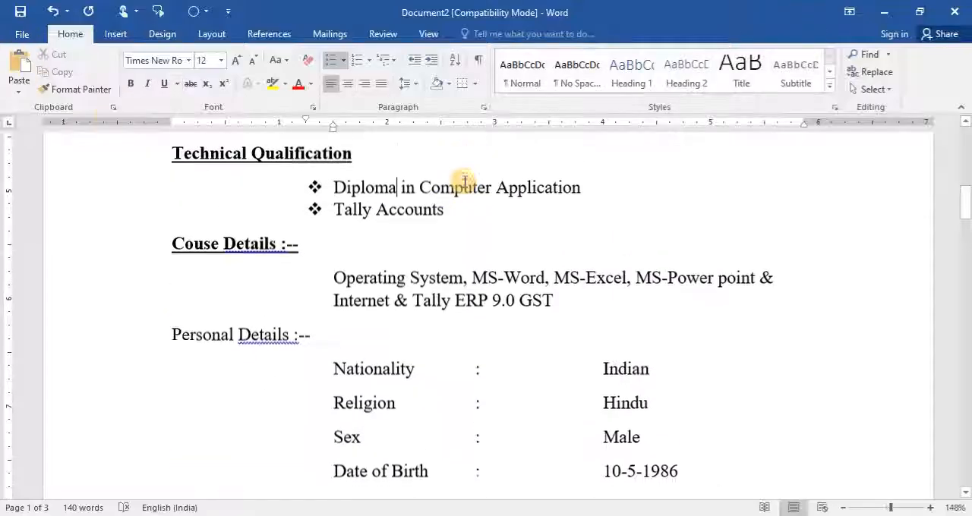
pyautogui.click(459, 236)
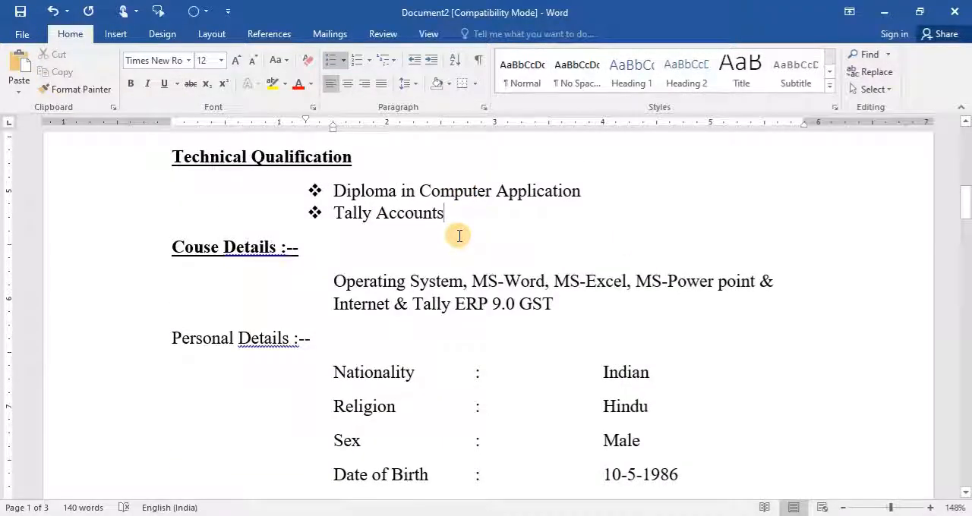
# - Save the resume as the Word document biodata2 in the 2021 youtube folder, accepting the file format upgrade
pyautogui.click(20, 35)
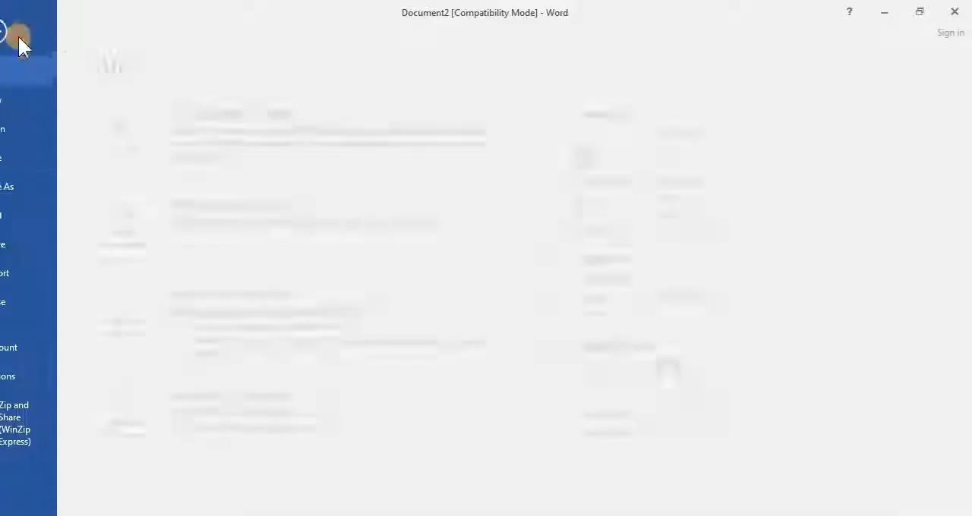
pyautogui.click(45, 187)
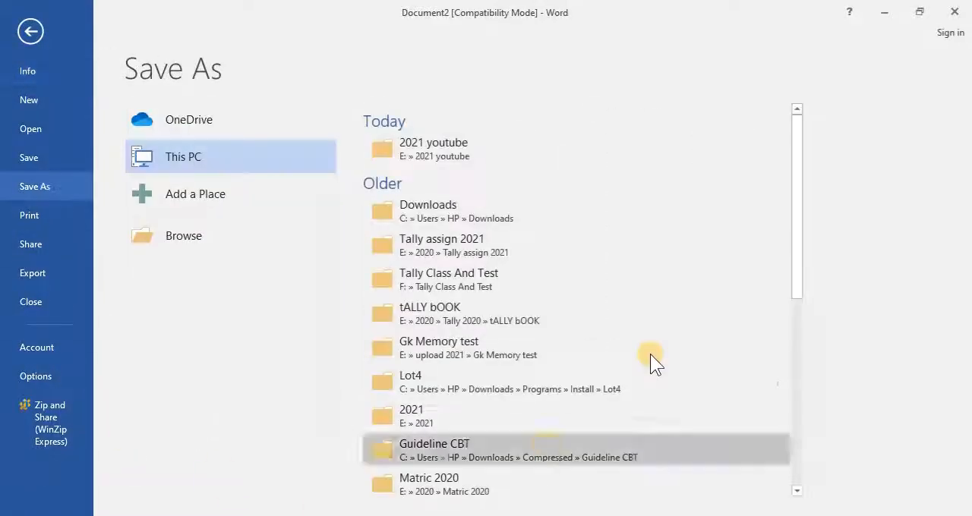
pyautogui.click(430, 163)
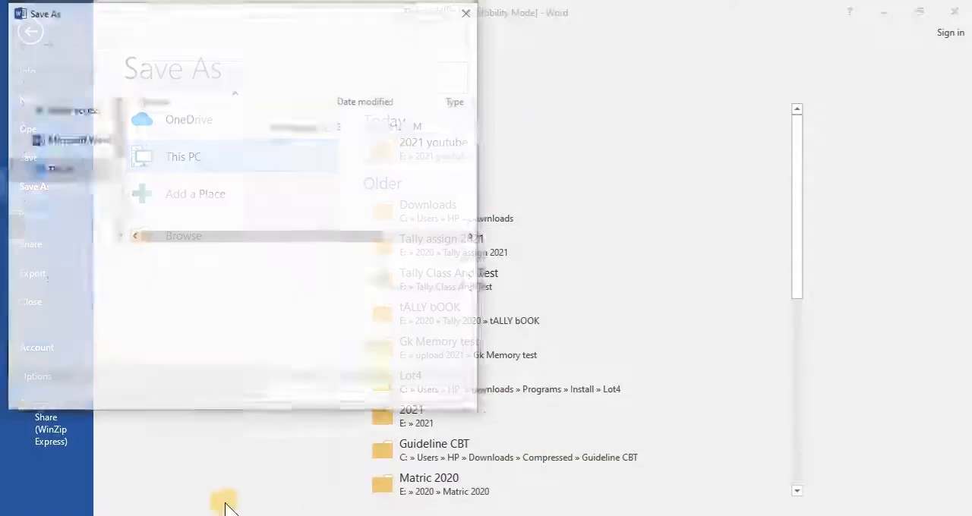
pyautogui.write('biodata2')
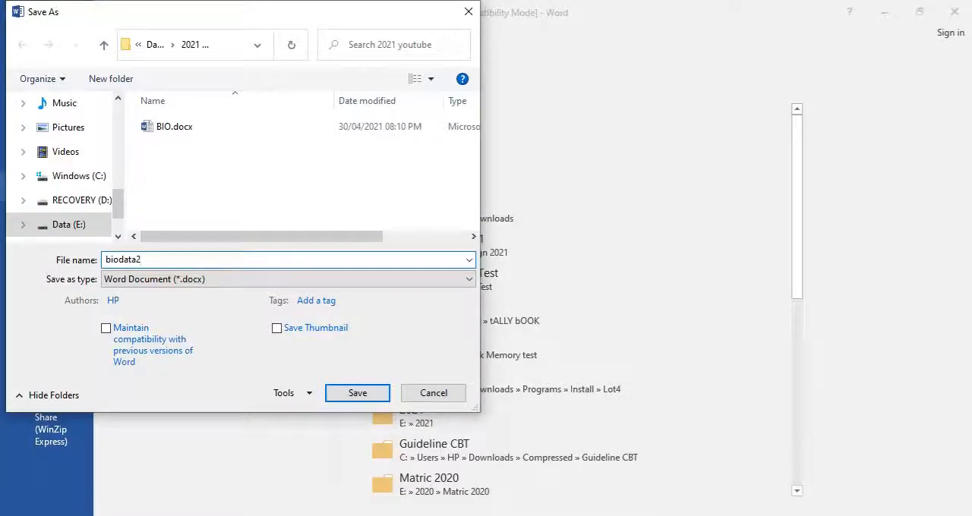
pyautogui.press('Return')
pyautogui.click(530, 297)
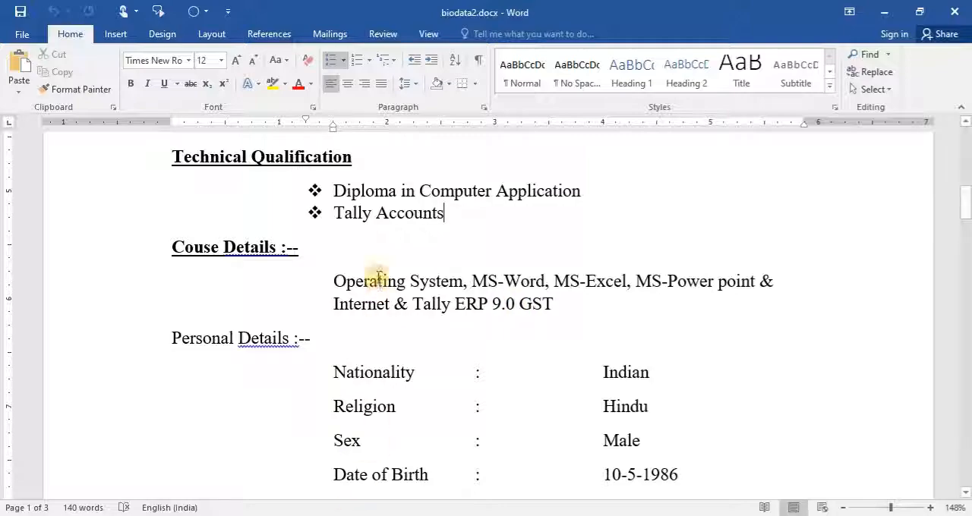
# - Save a PDF copy of the resume as biodata2.pdf in the 2021 youtube folder
pyautogui.click(14, 38)
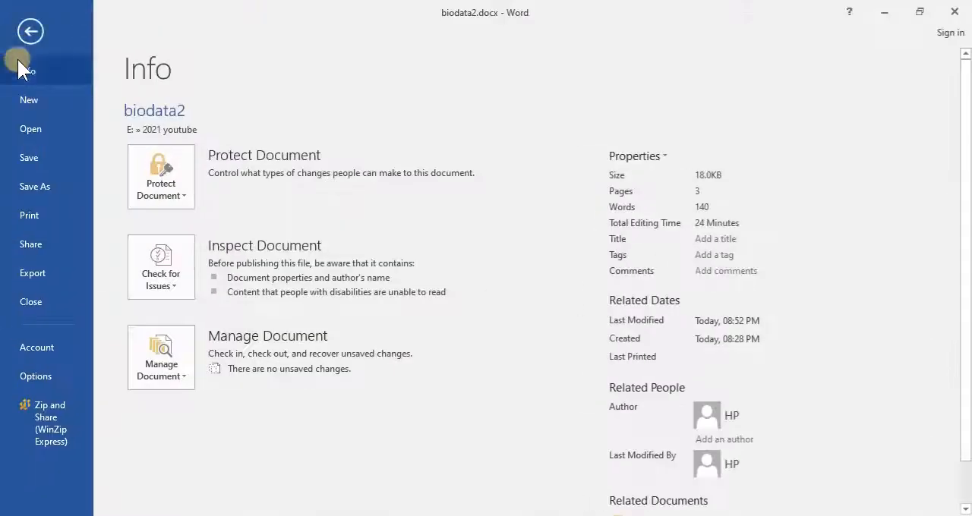
pyautogui.click(35, 191)
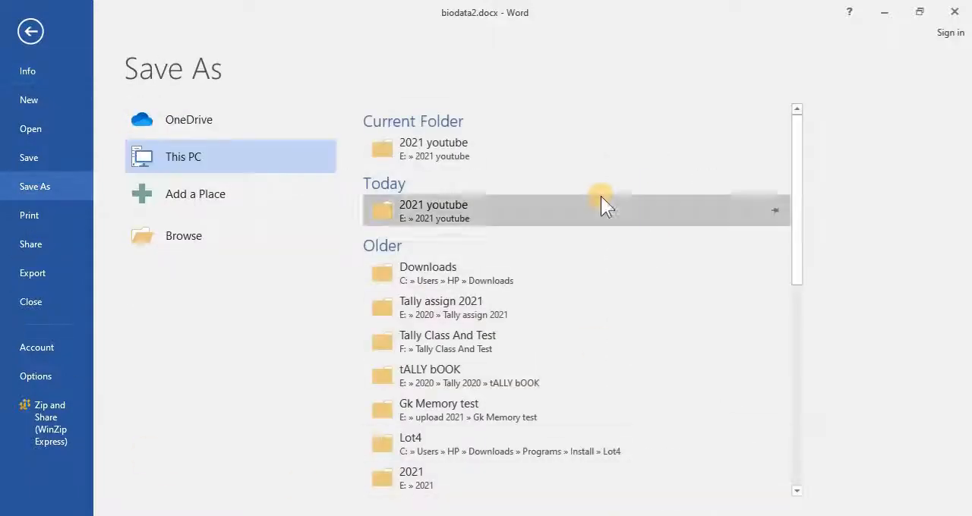
pyautogui.click(382, 152)
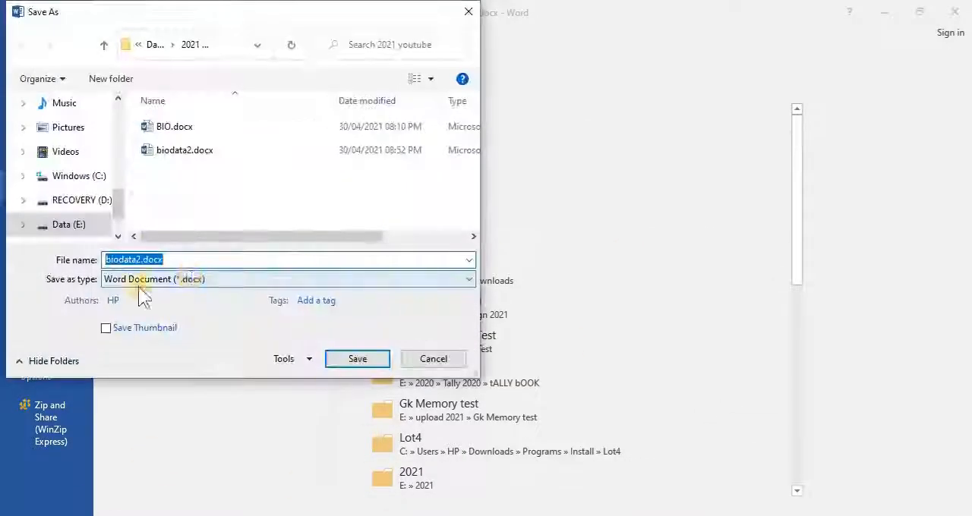
pyautogui.click(167, 279)
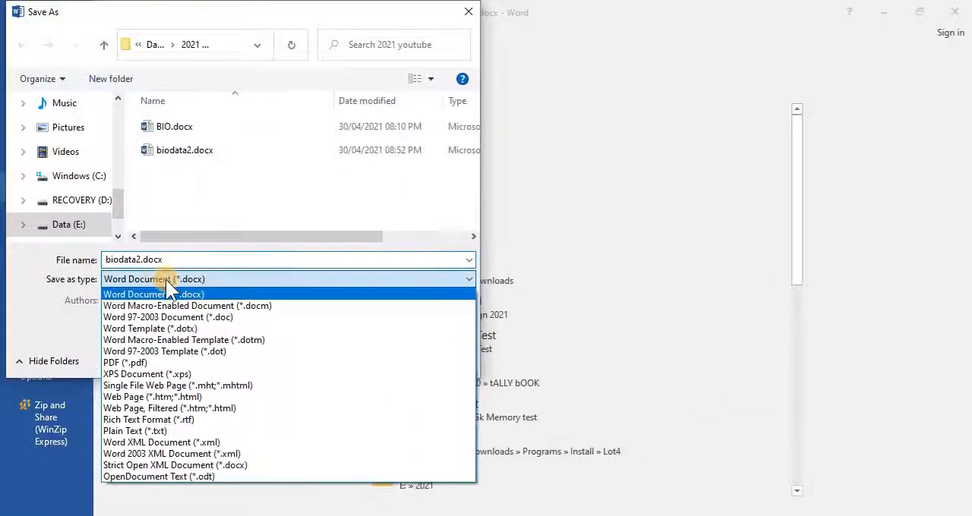
pyautogui.click(156, 367)
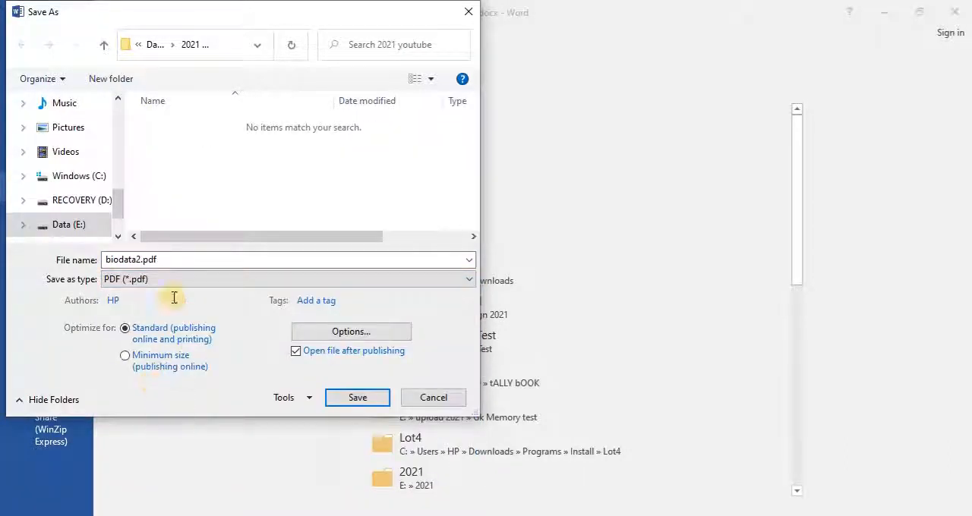
pyautogui.click(380, 400)
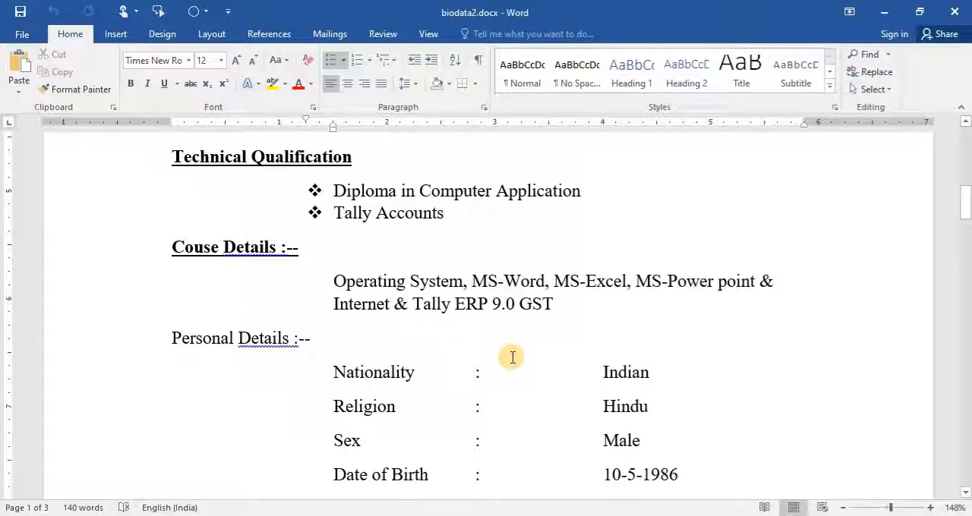
# - Switch to Adobe Acrobat Reader, check the first page of biodata2.pdf from the heading to the signature lines, and close the reader
pyautogui.click(460, 239)
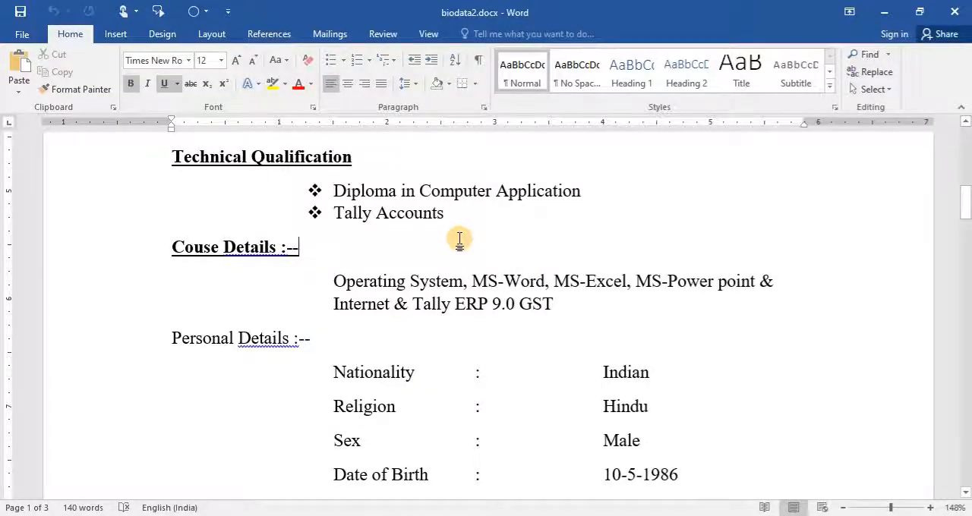
pyautogui.scroll(10, 459, 239)
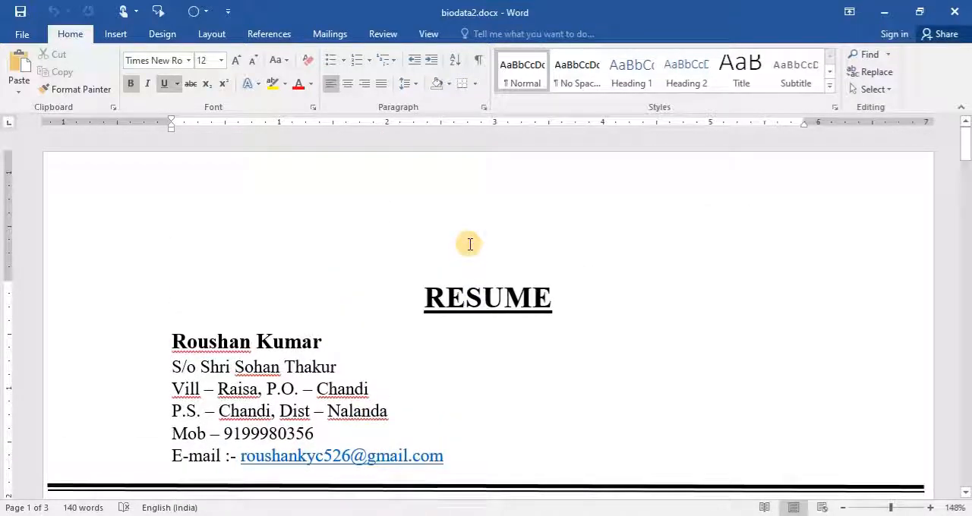
pyautogui.click(245, 515)
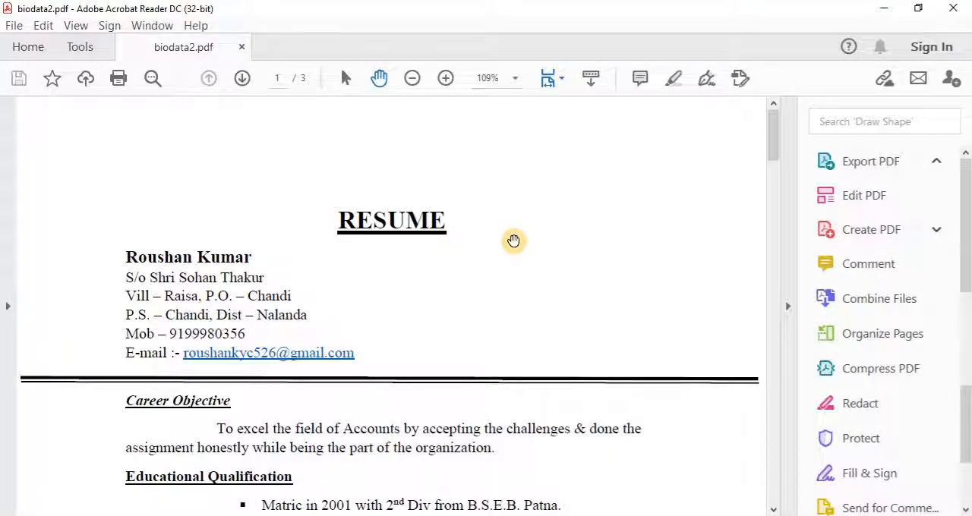
pyautogui.scroll(-1, 513, 258)
pyautogui.moveTo(507, 346); pyautogui.dragTo(492, 208)
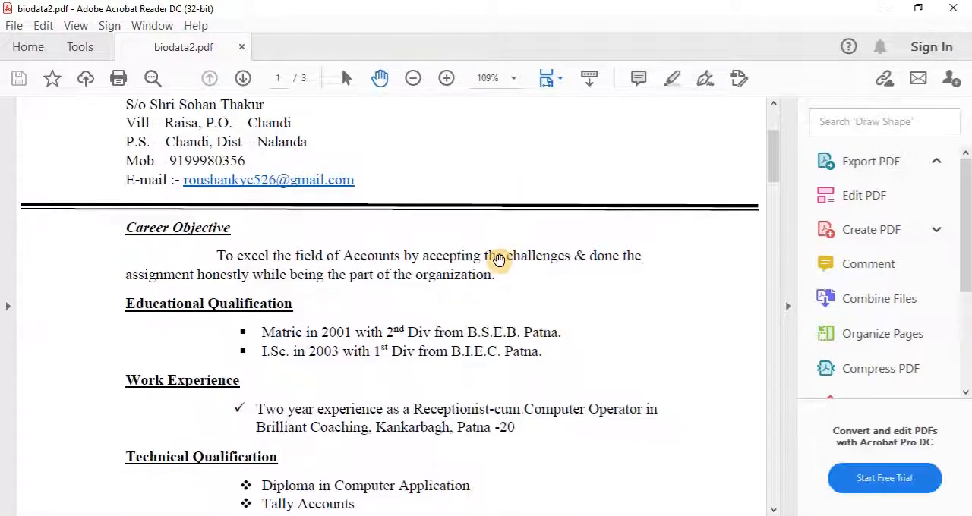
pyautogui.scroll(-15, 497, 319)
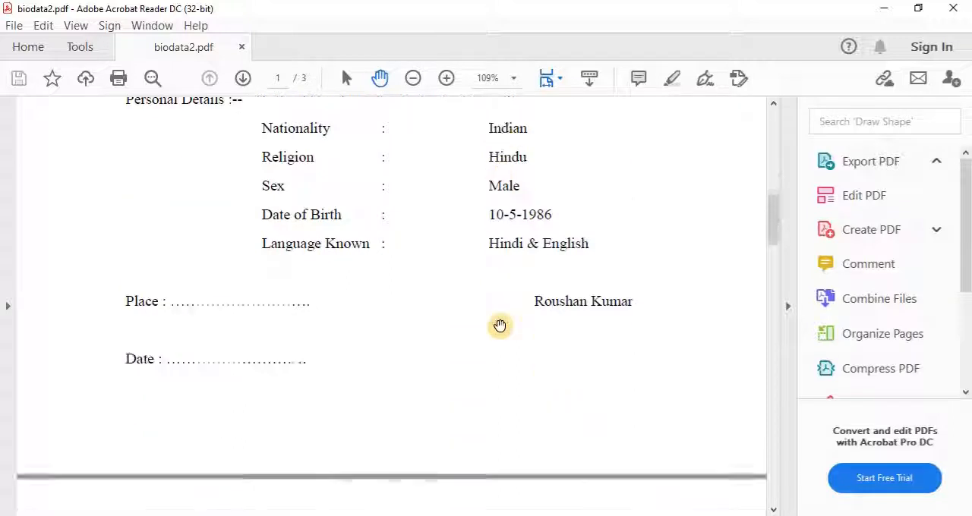
pyautogui.scroll(3, 531, 325)
pyautogui.scroll(18, 531, 325)
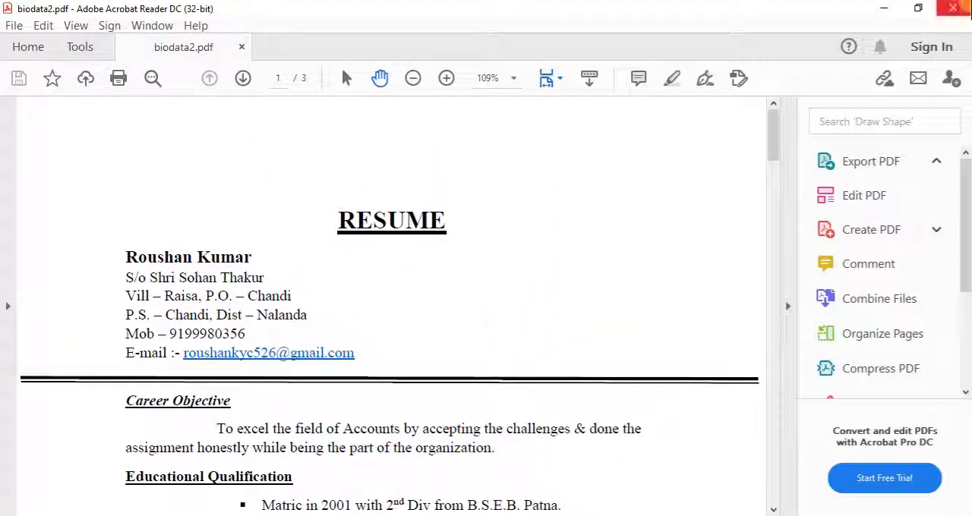
pyautogui.click(953, 8)
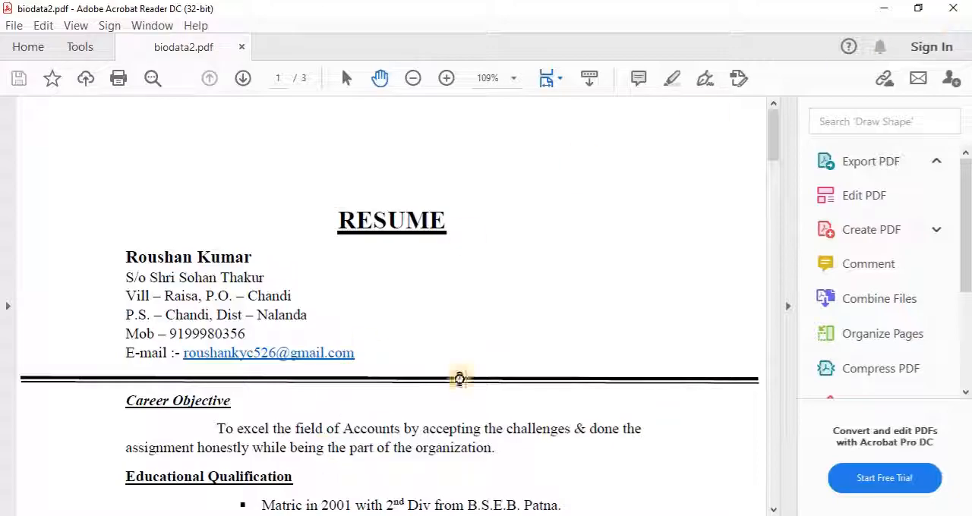